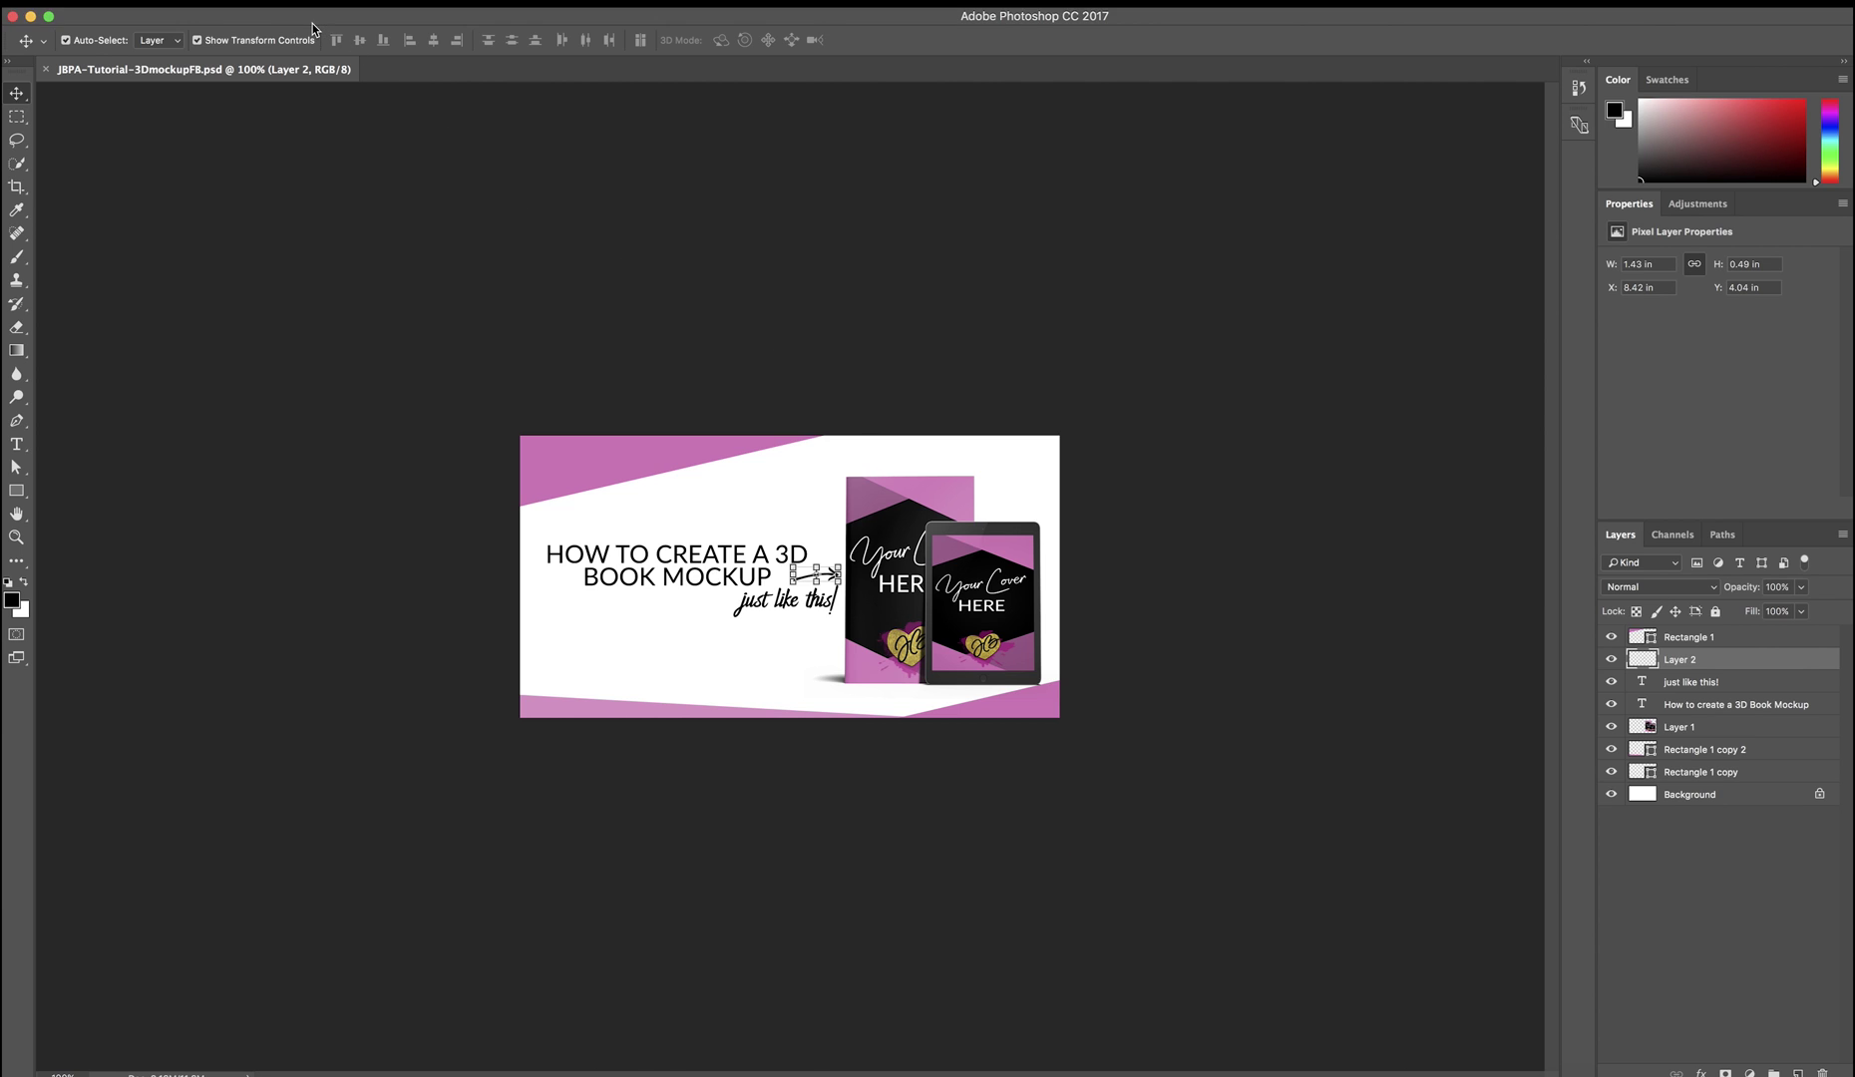
# Open the mockup file NL2-5x8-Standing-Paperback-Book-Ereader-COVERVAULT copy.psd from the Tutorial folder.
pyautogui.click(60, 0)
pyautogui.press('super+o')
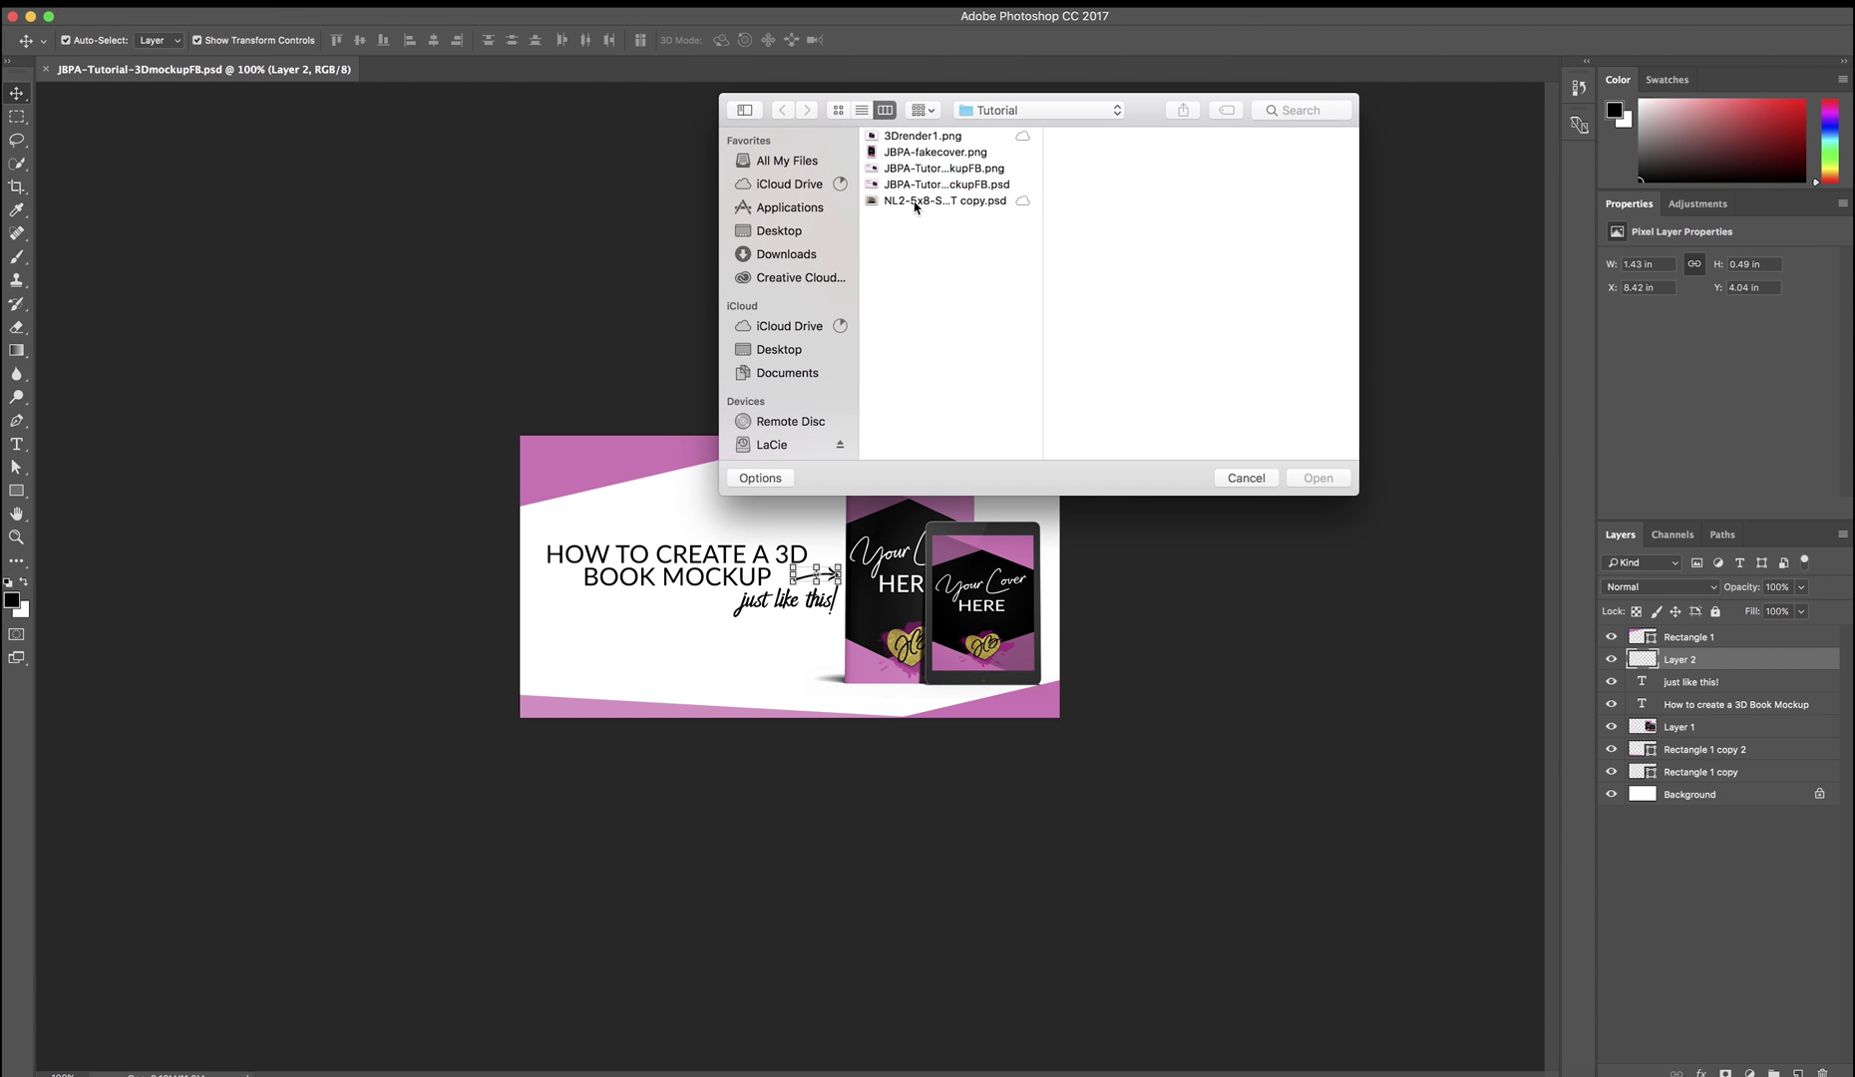
pyautogui.click(916, 203)
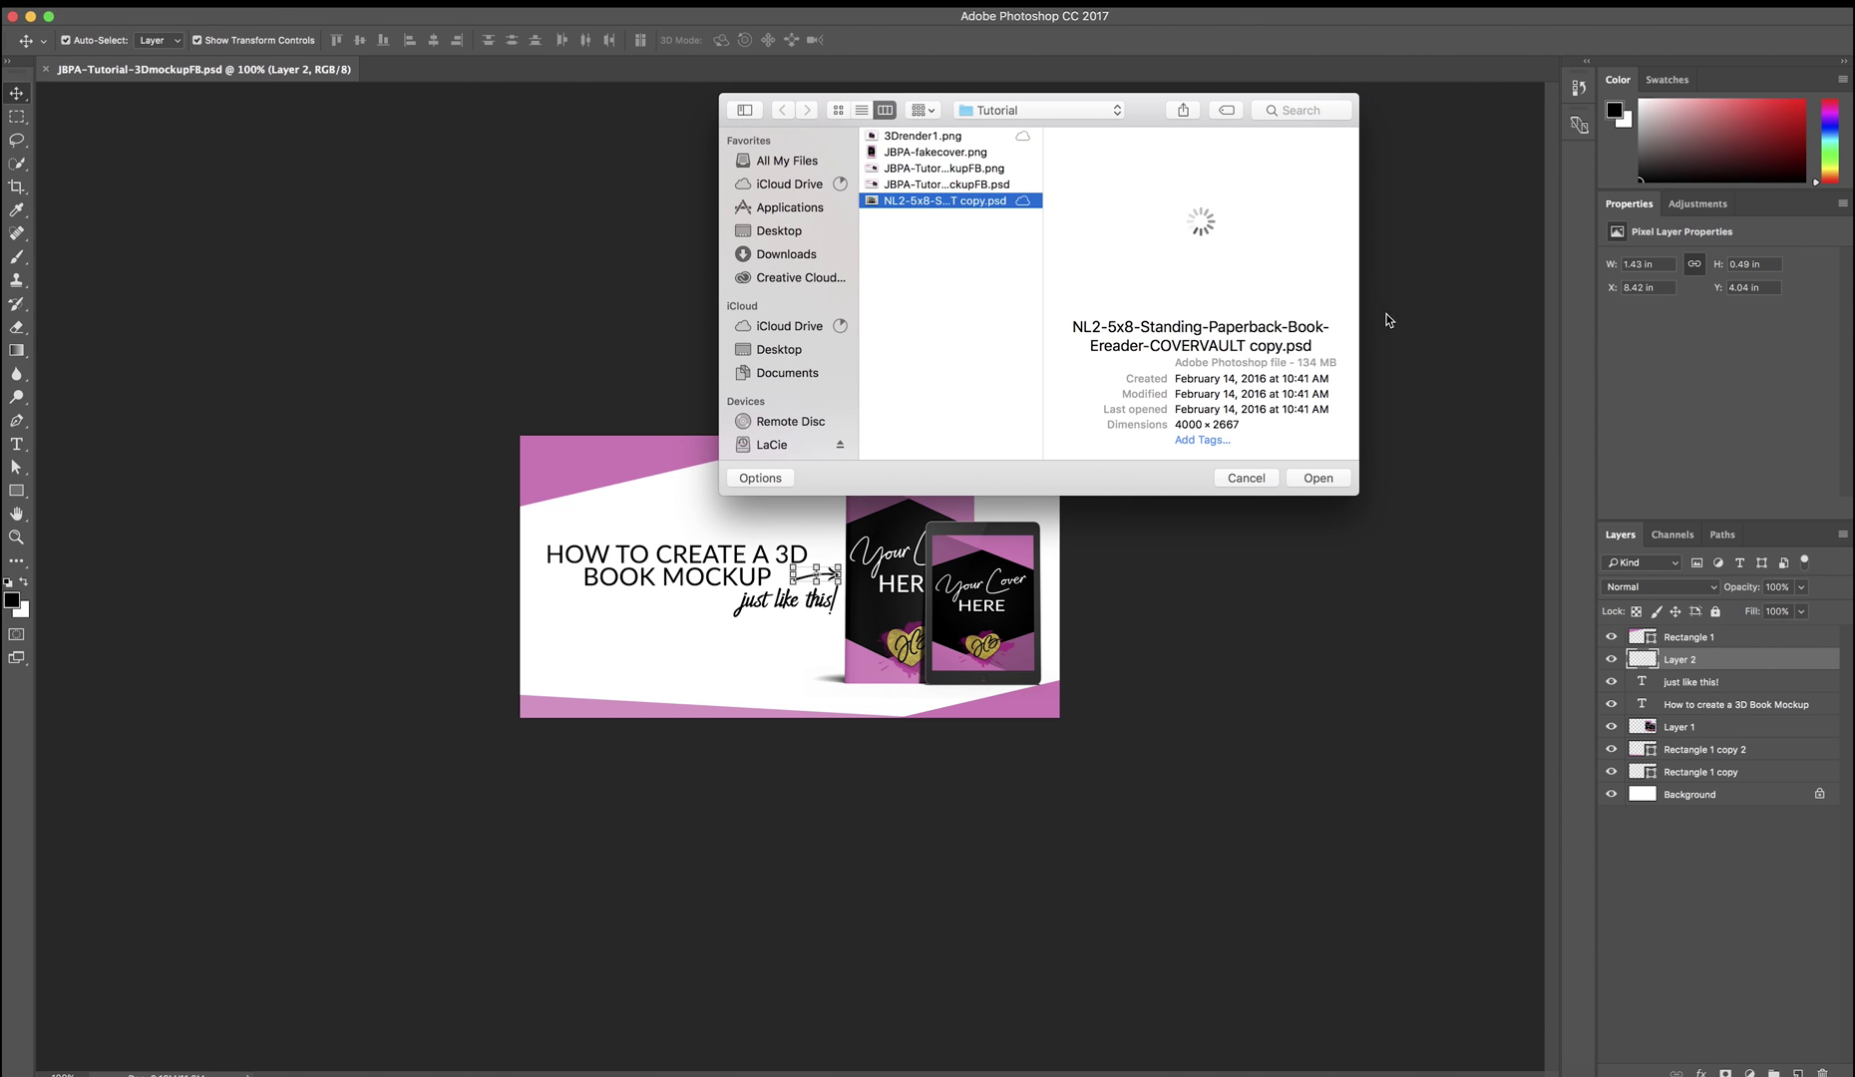
pyautogui.click(1314, 478)
pyautogui.click(949, 638)
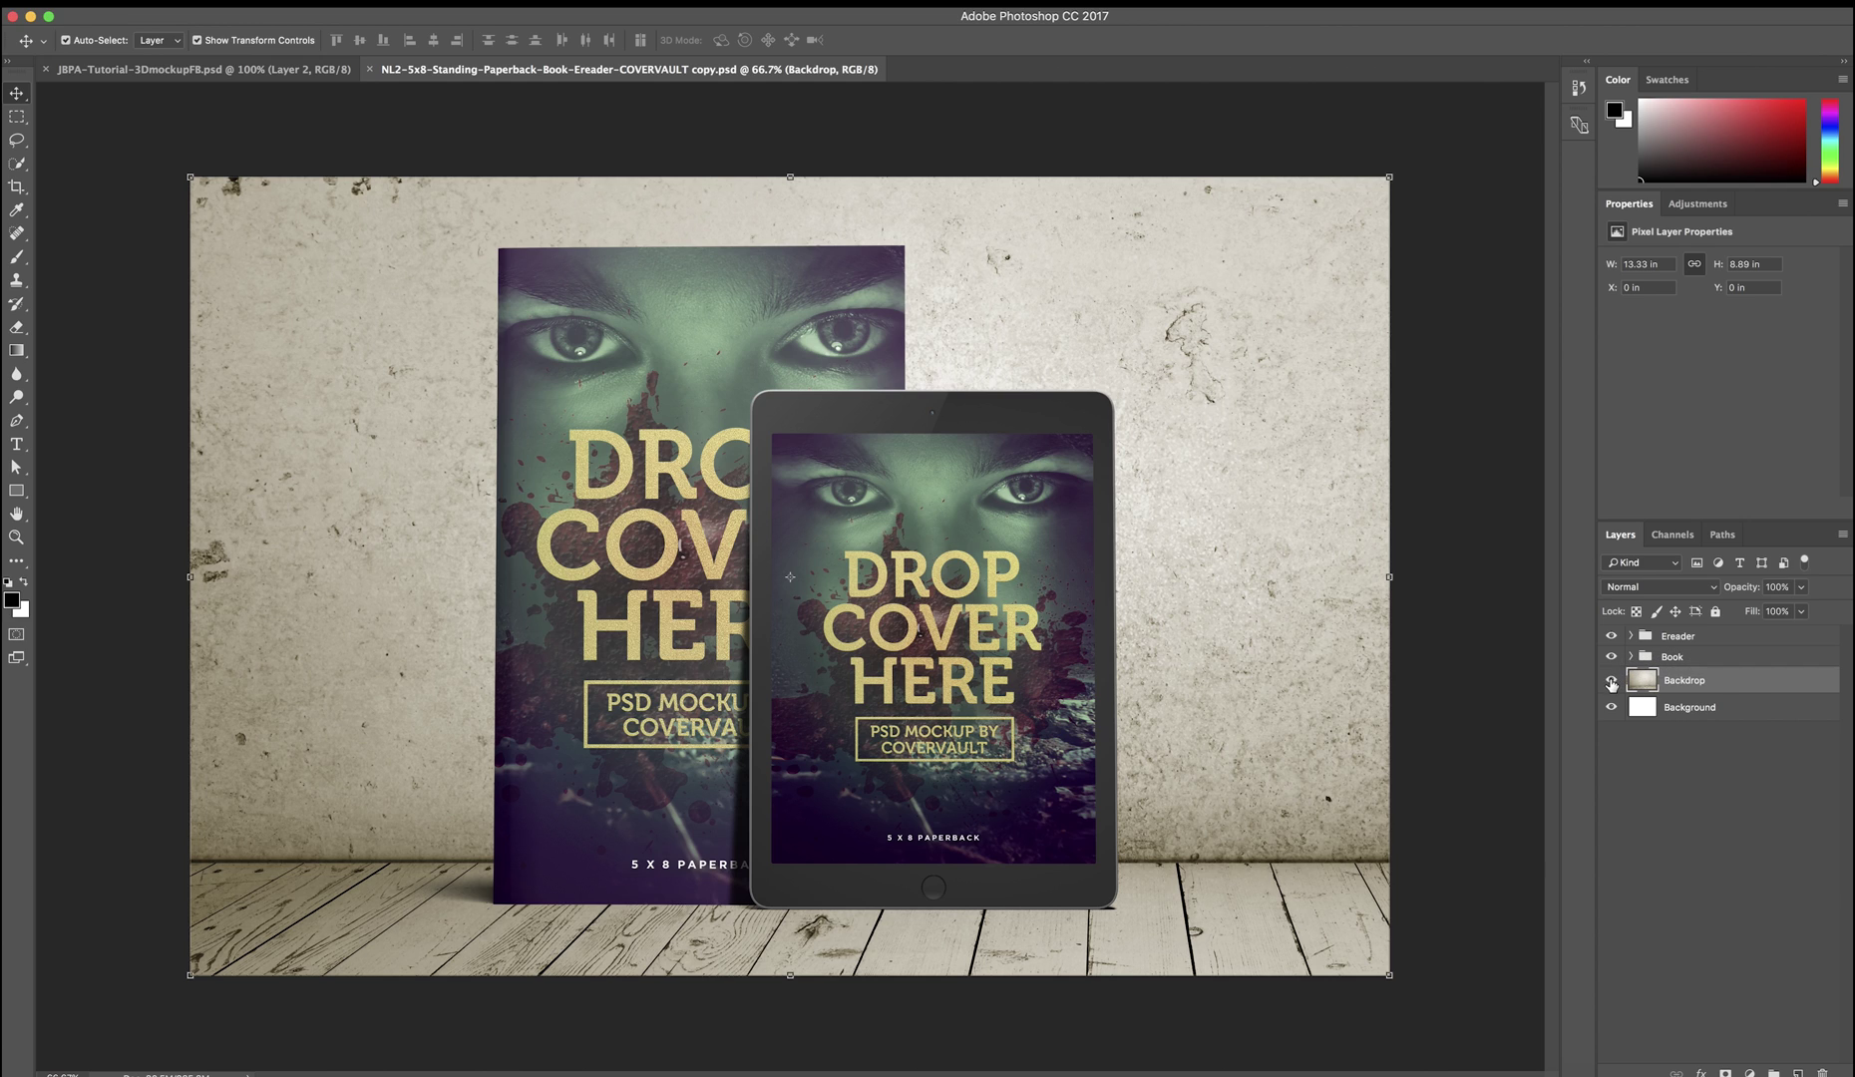
# Toggle the Ereader and Book groups off and on to check them, and hide the Backdrop and Background layers.
pyautogui.click(1611, 637)
pyautogui.click(1612, 638)
pyautogui.click(1611, 657)
pyautogui.click(1612, 657)
pyautogui.click(1611, 679)
pyautogui.click(1612, 707)
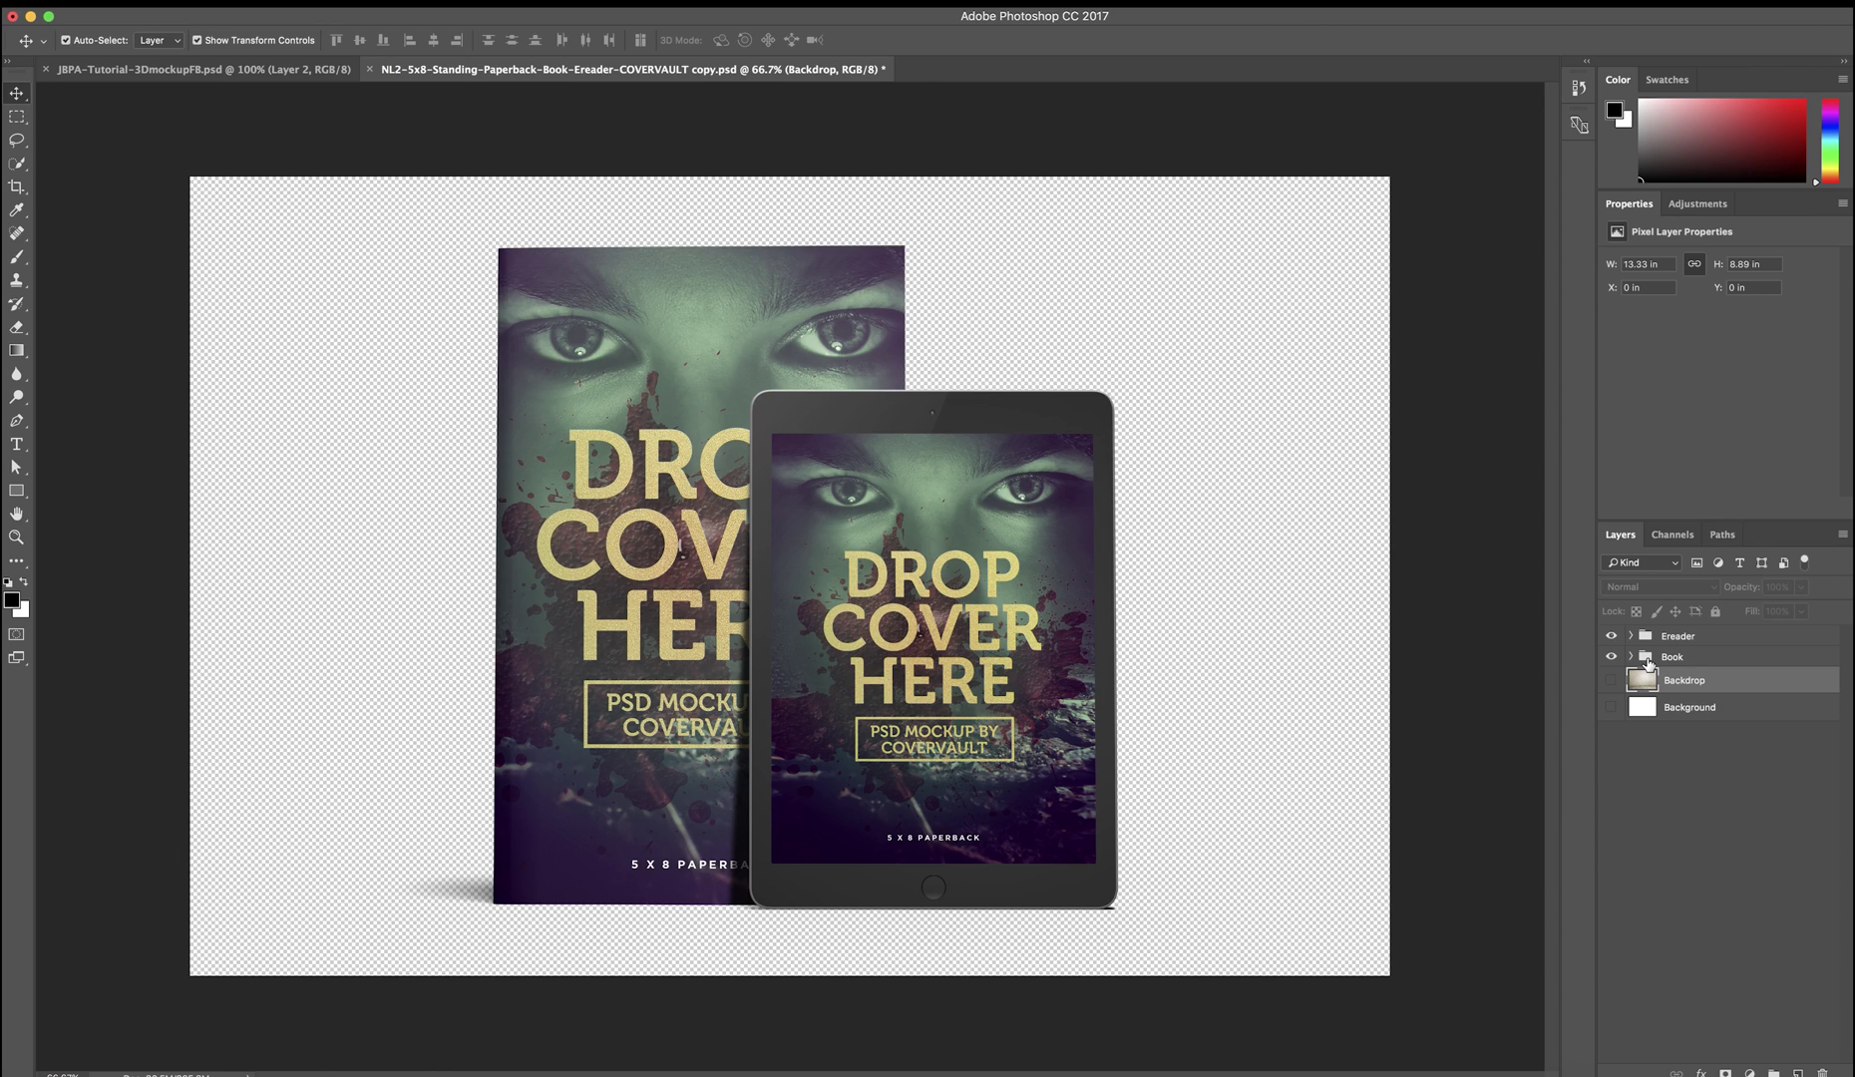
# Open the contents of the Book group's Cover smart object, and open the image JBPA-fakecover.png from the Tutorial folder.
pyautogui.click(1630, 656)
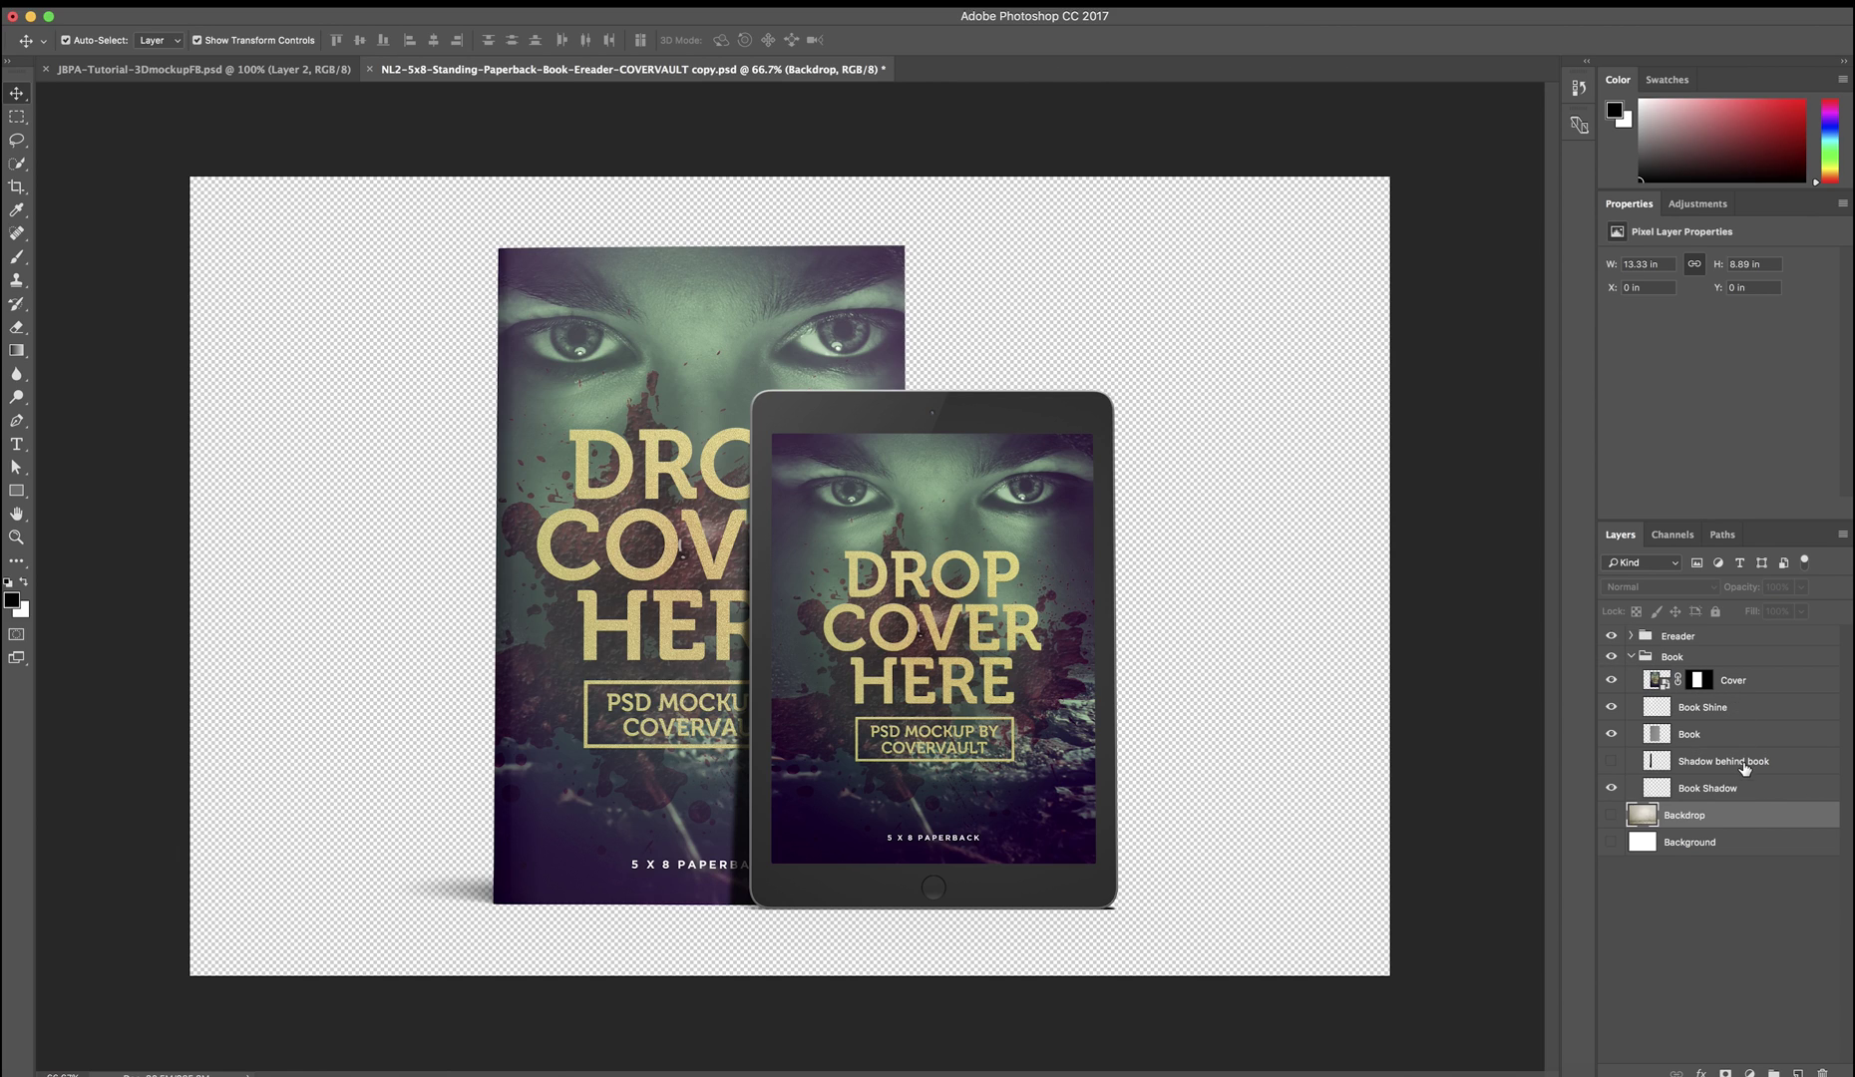
pyautogui.doubleClick(1661, 683)
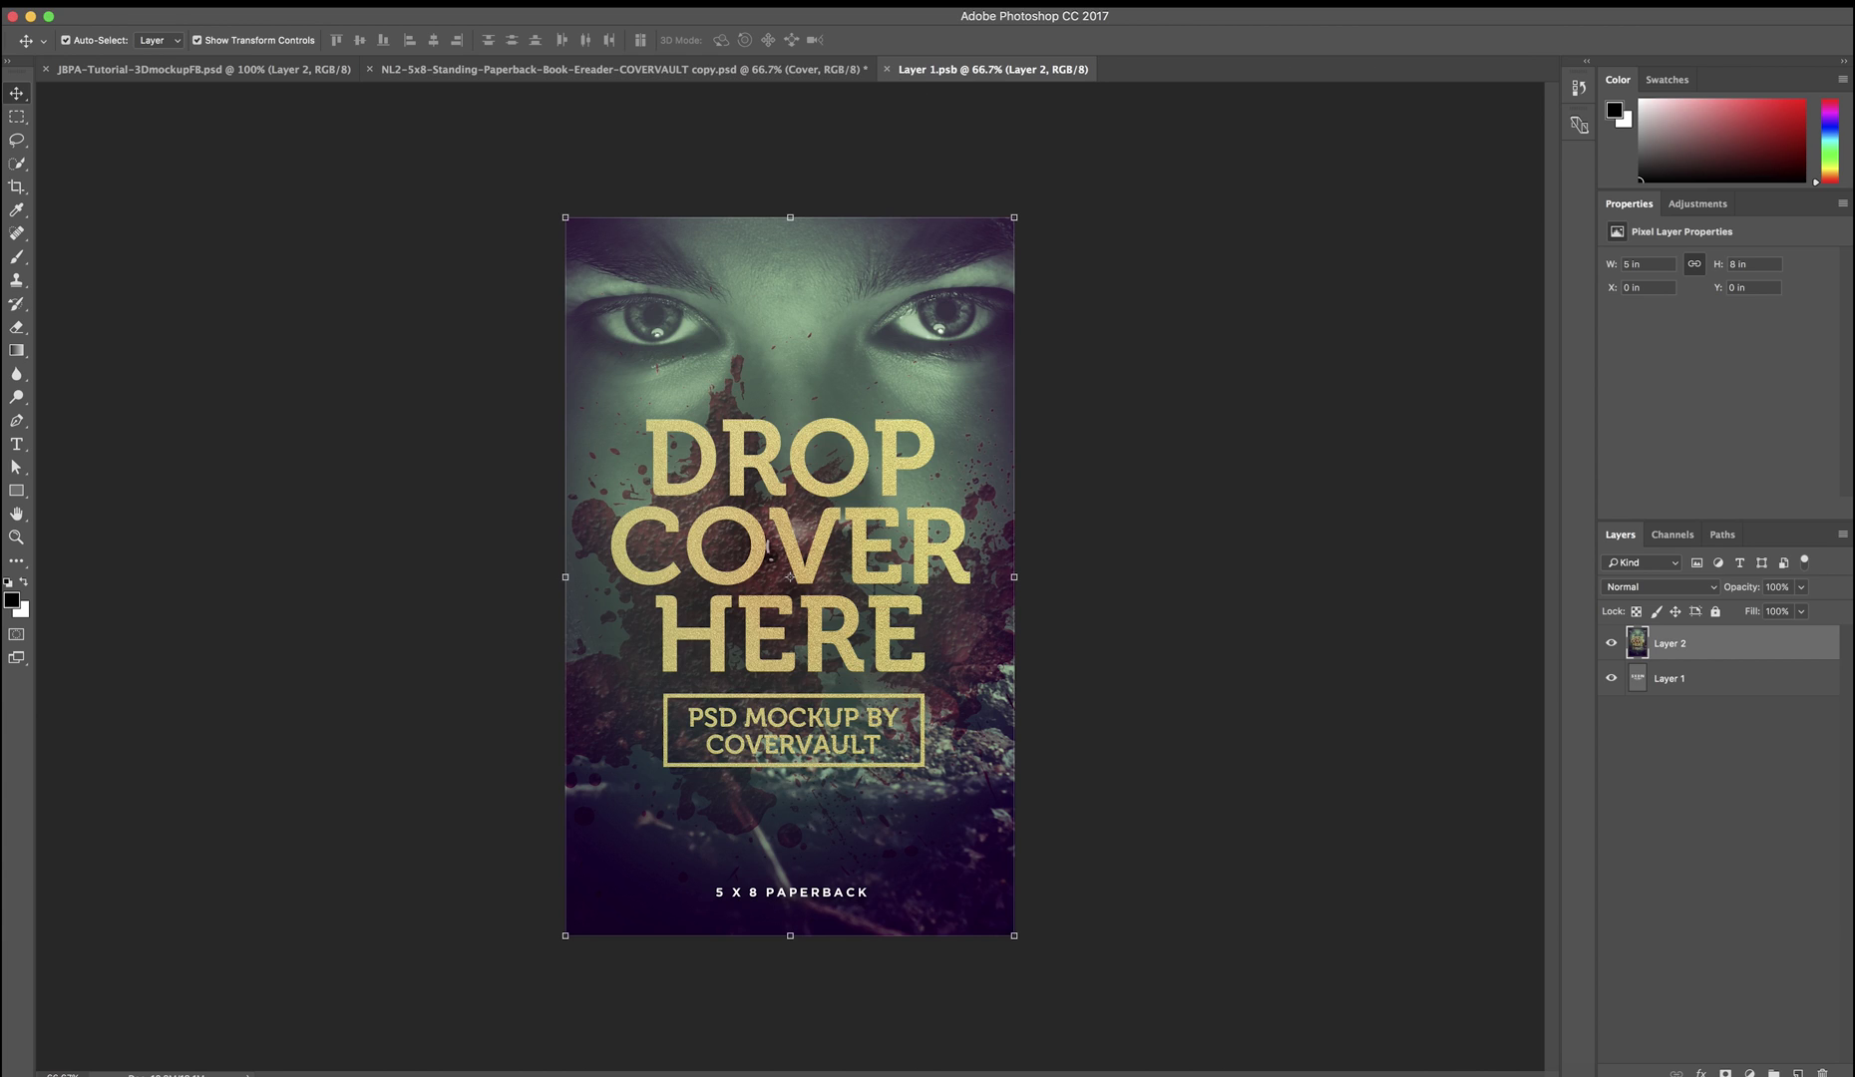
pyautogui.click(48, 2)
pyautogui.press('super+o')
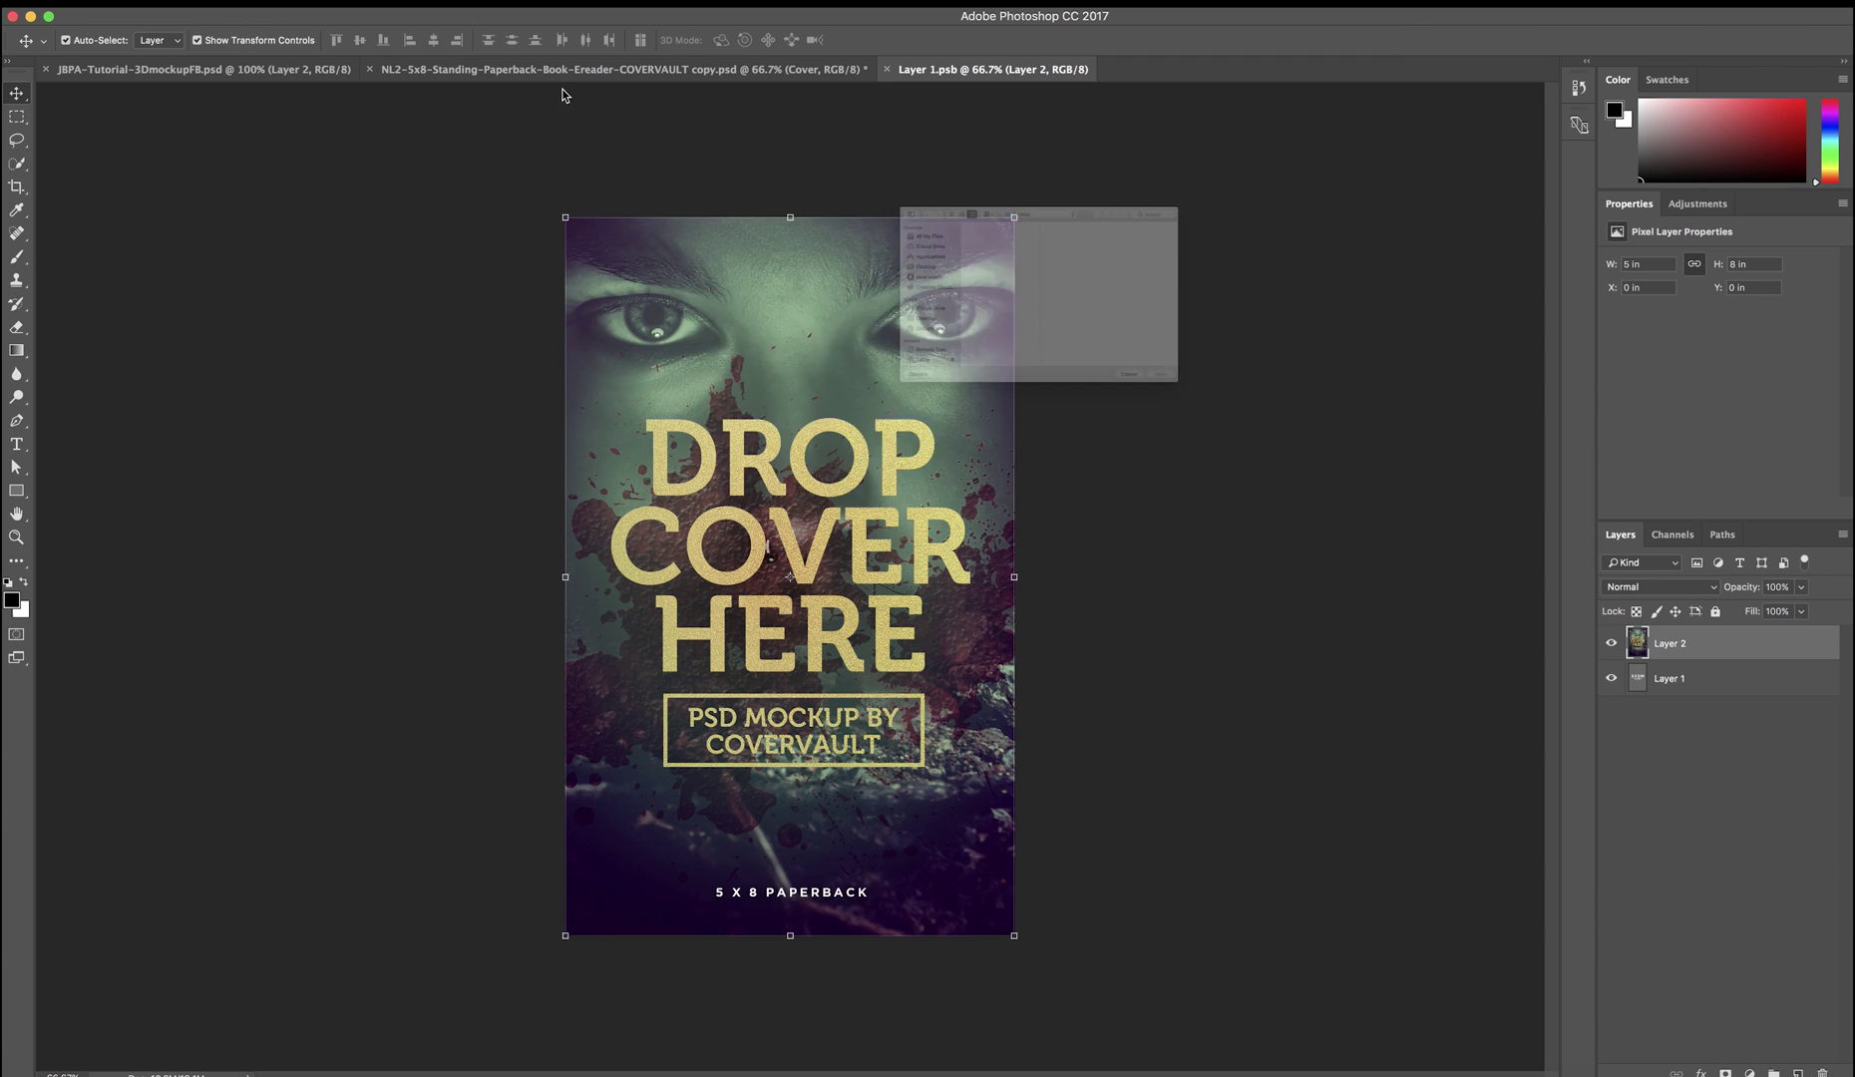
pyautogui.click(922, 153)
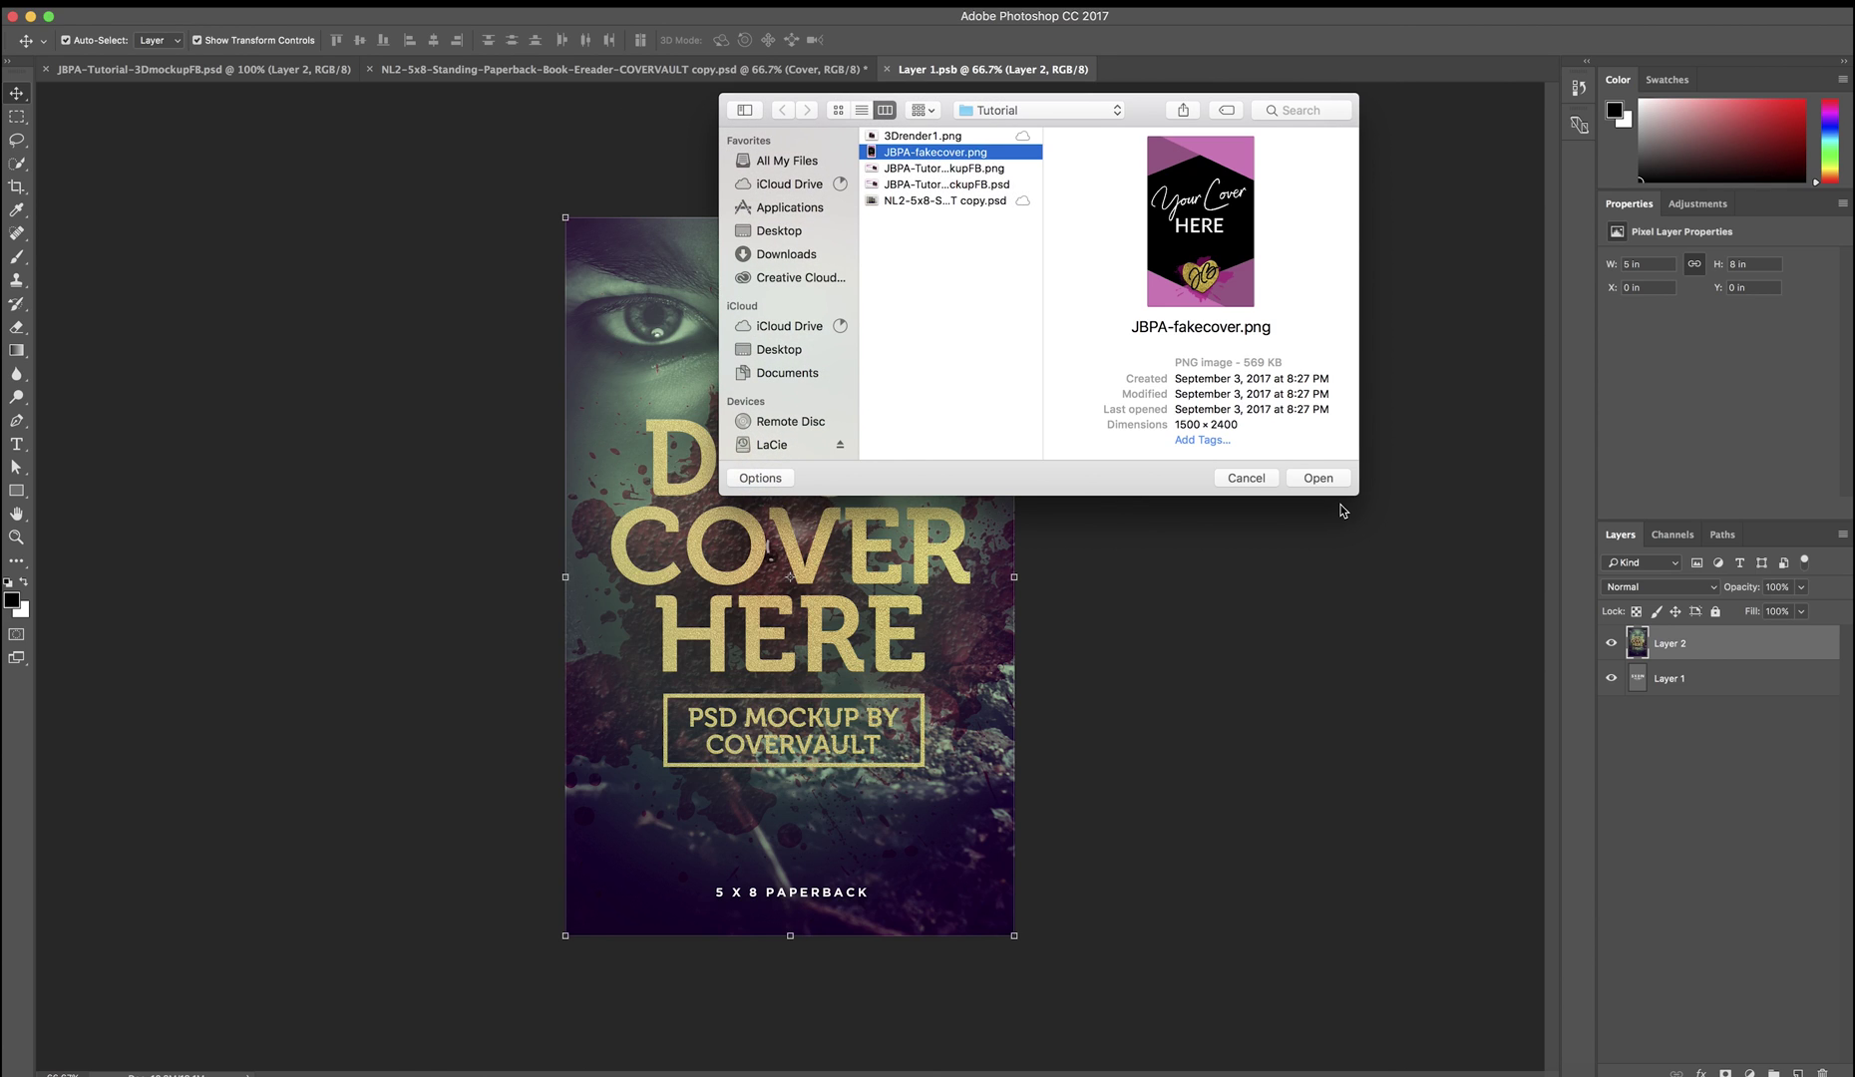
pyautogui.click(1320, 481)
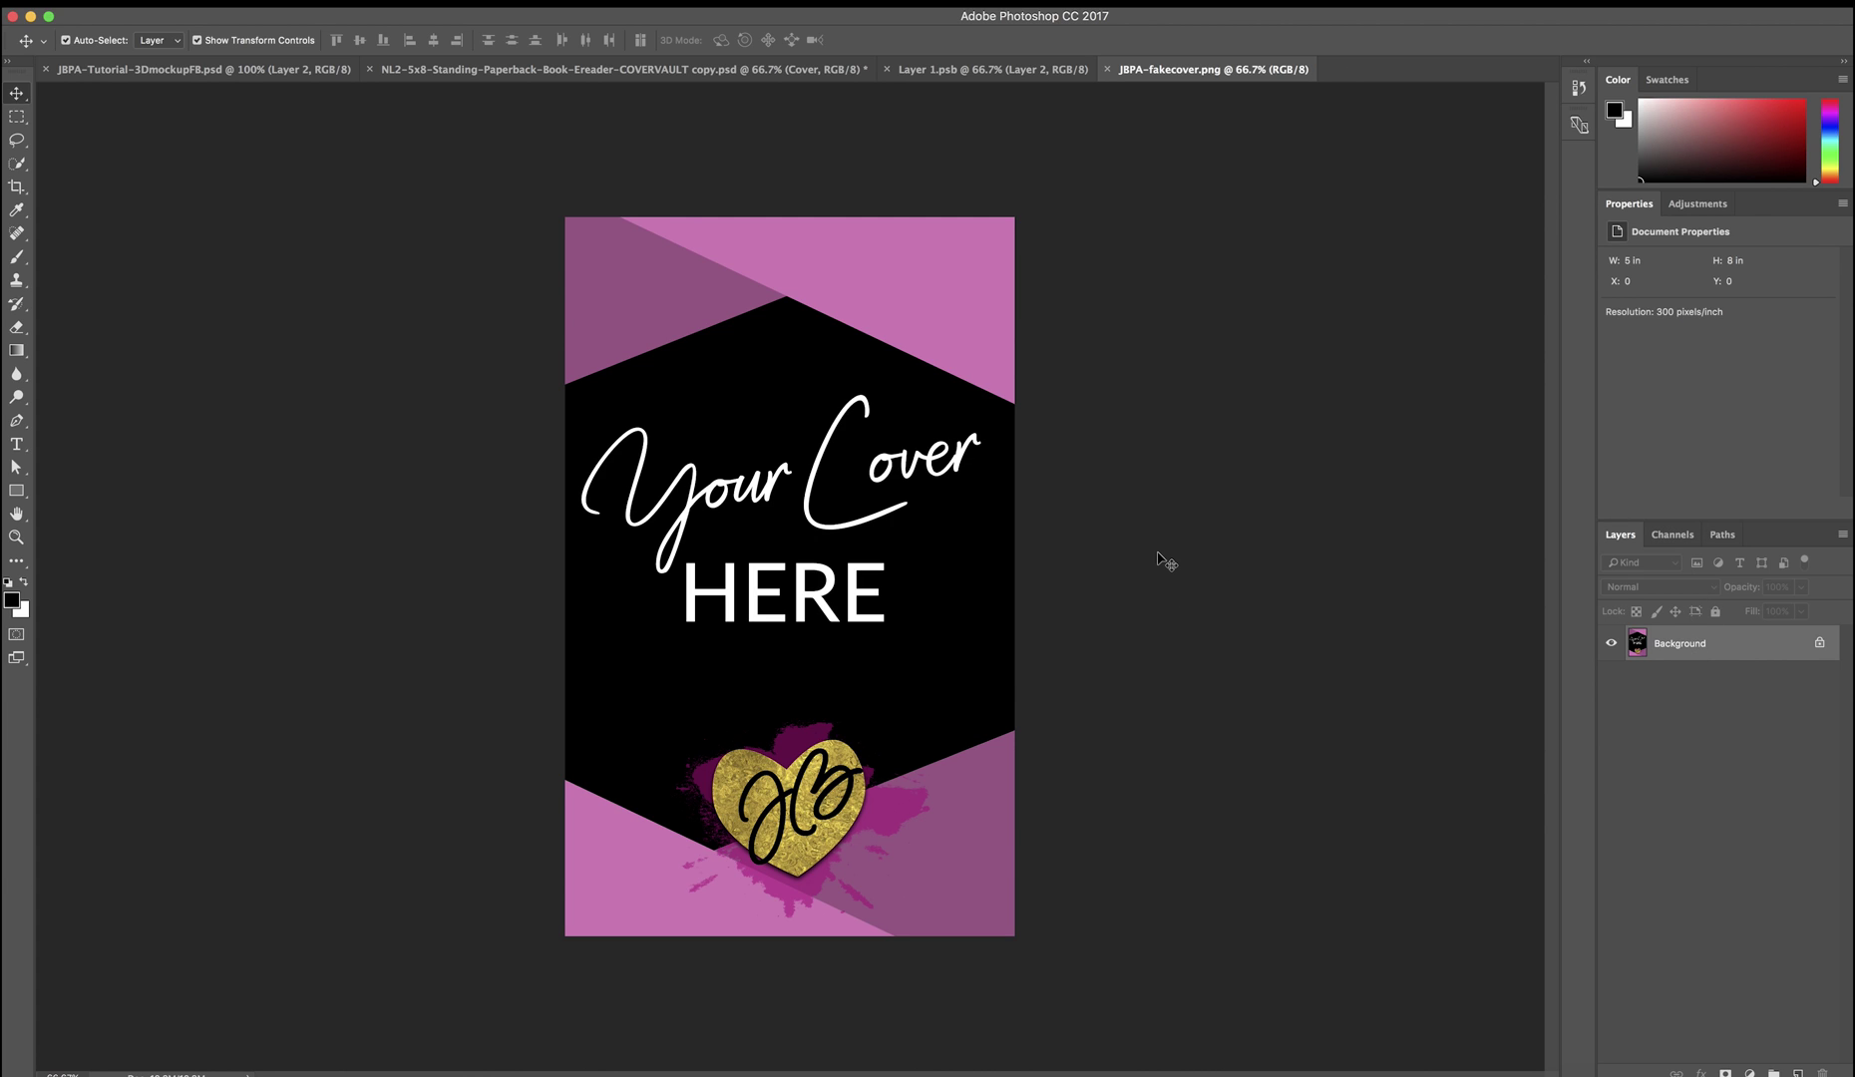
# Copy the entire JBPA-fakecover.png image and return to the Layer 1.psb document.
pyautogui.press('super+a')
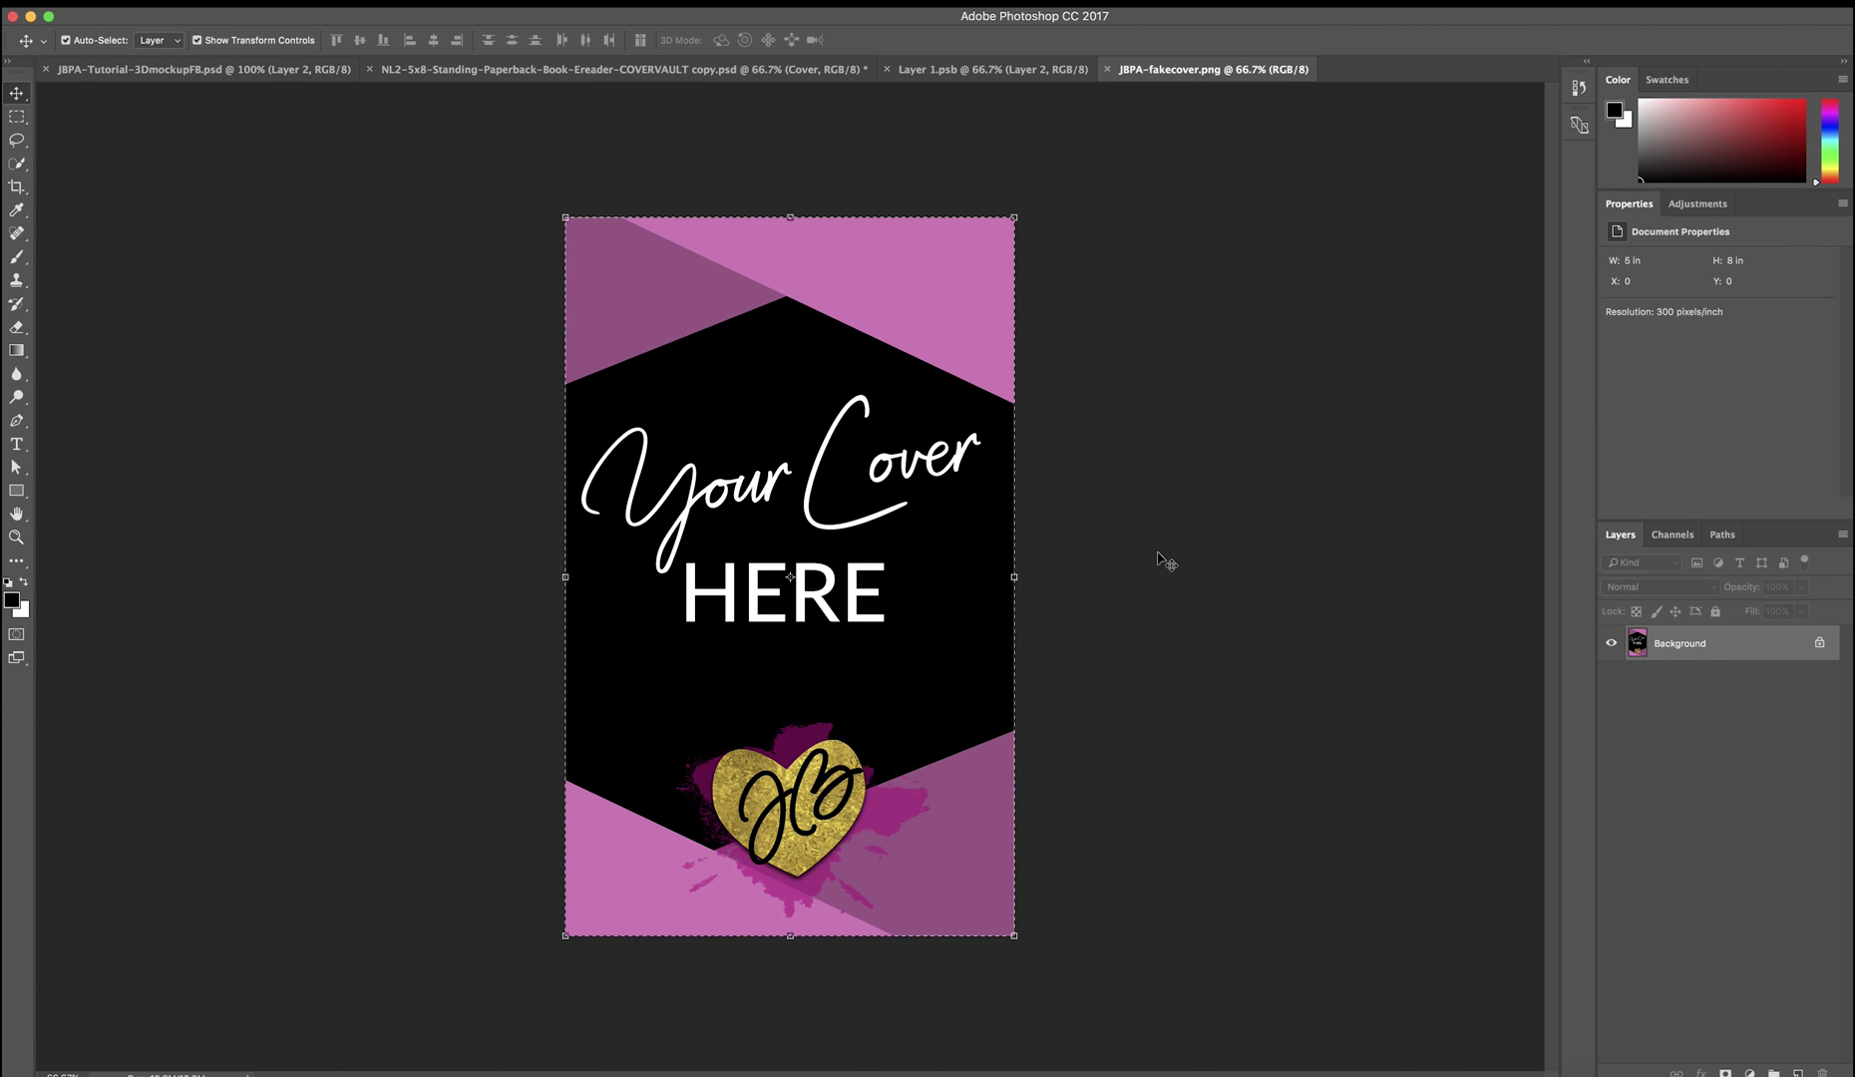
pyautogui.press('super')
pyautogui.click(1021, 74)
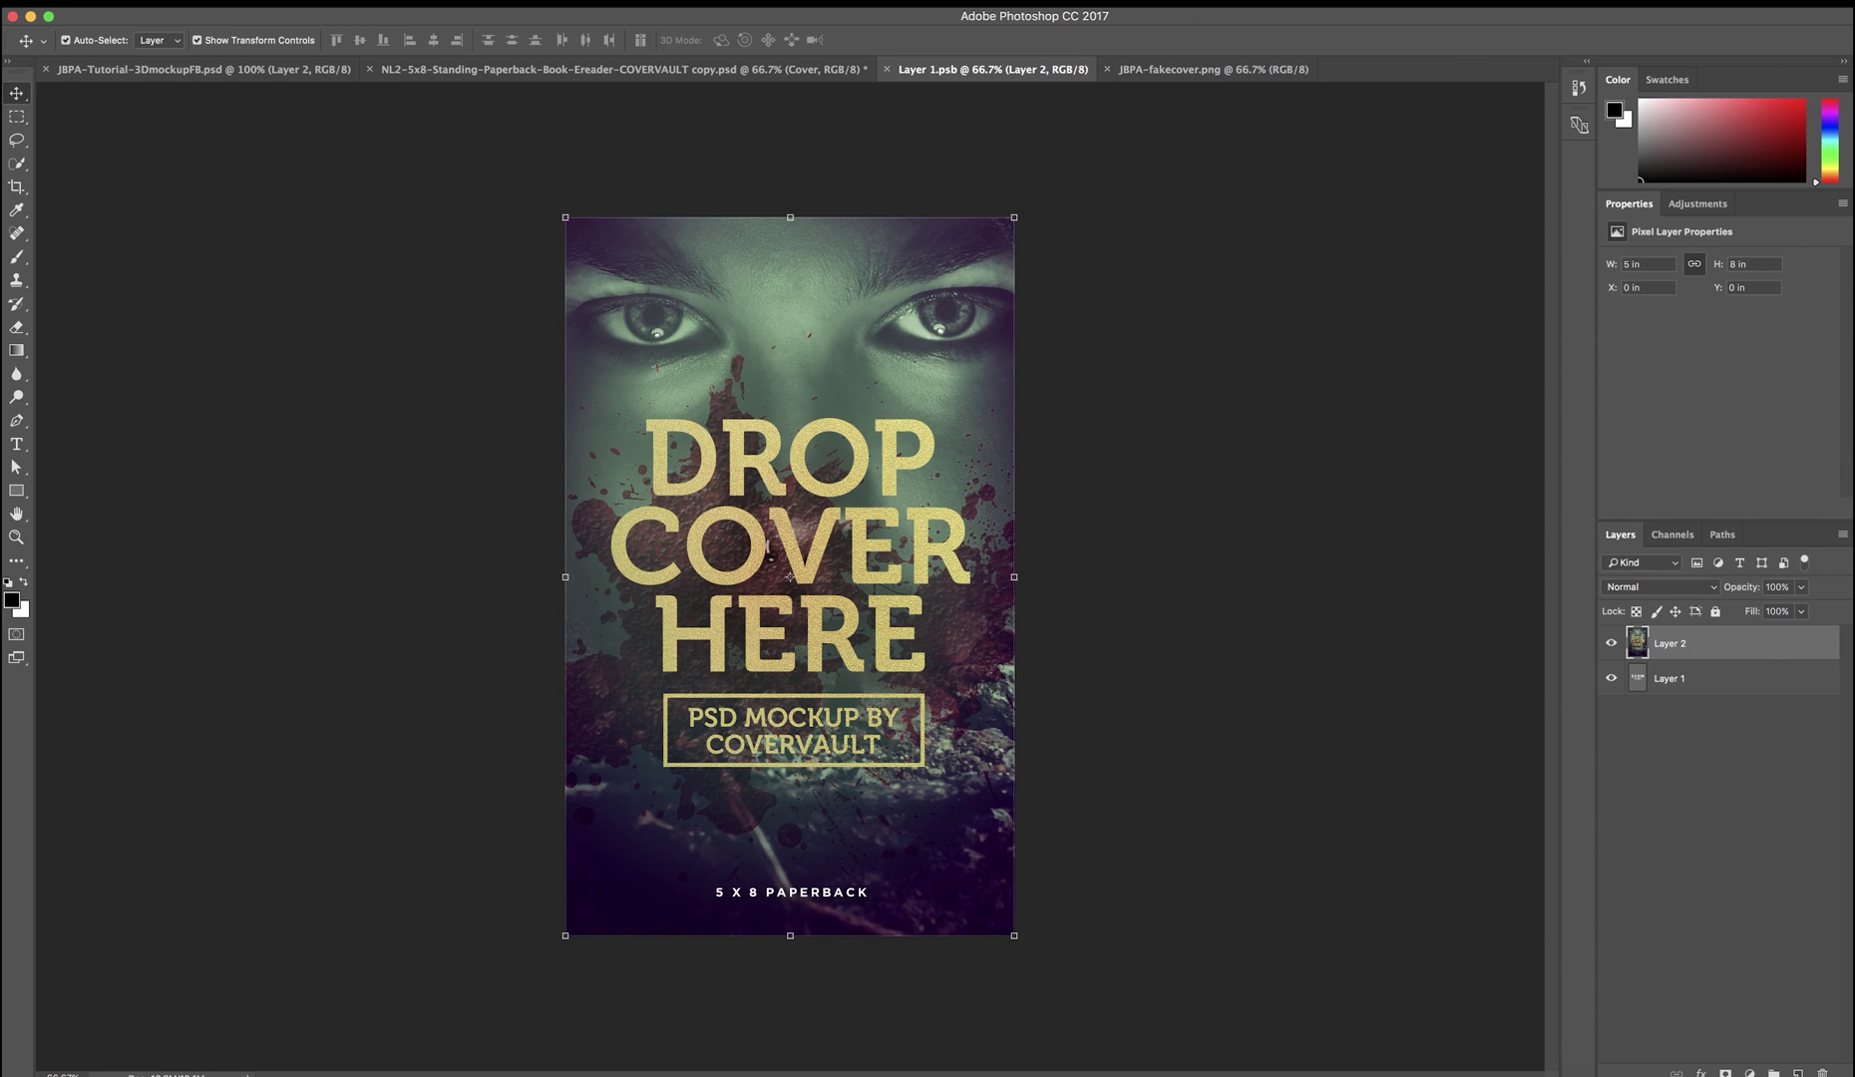
# Hide Layer 2 and Layer 1 in Layer 1.psb and paste the copied cover so it fills the canvas.
pyautogui.click(1611, 643)
pyautogui.click(1612, 678)
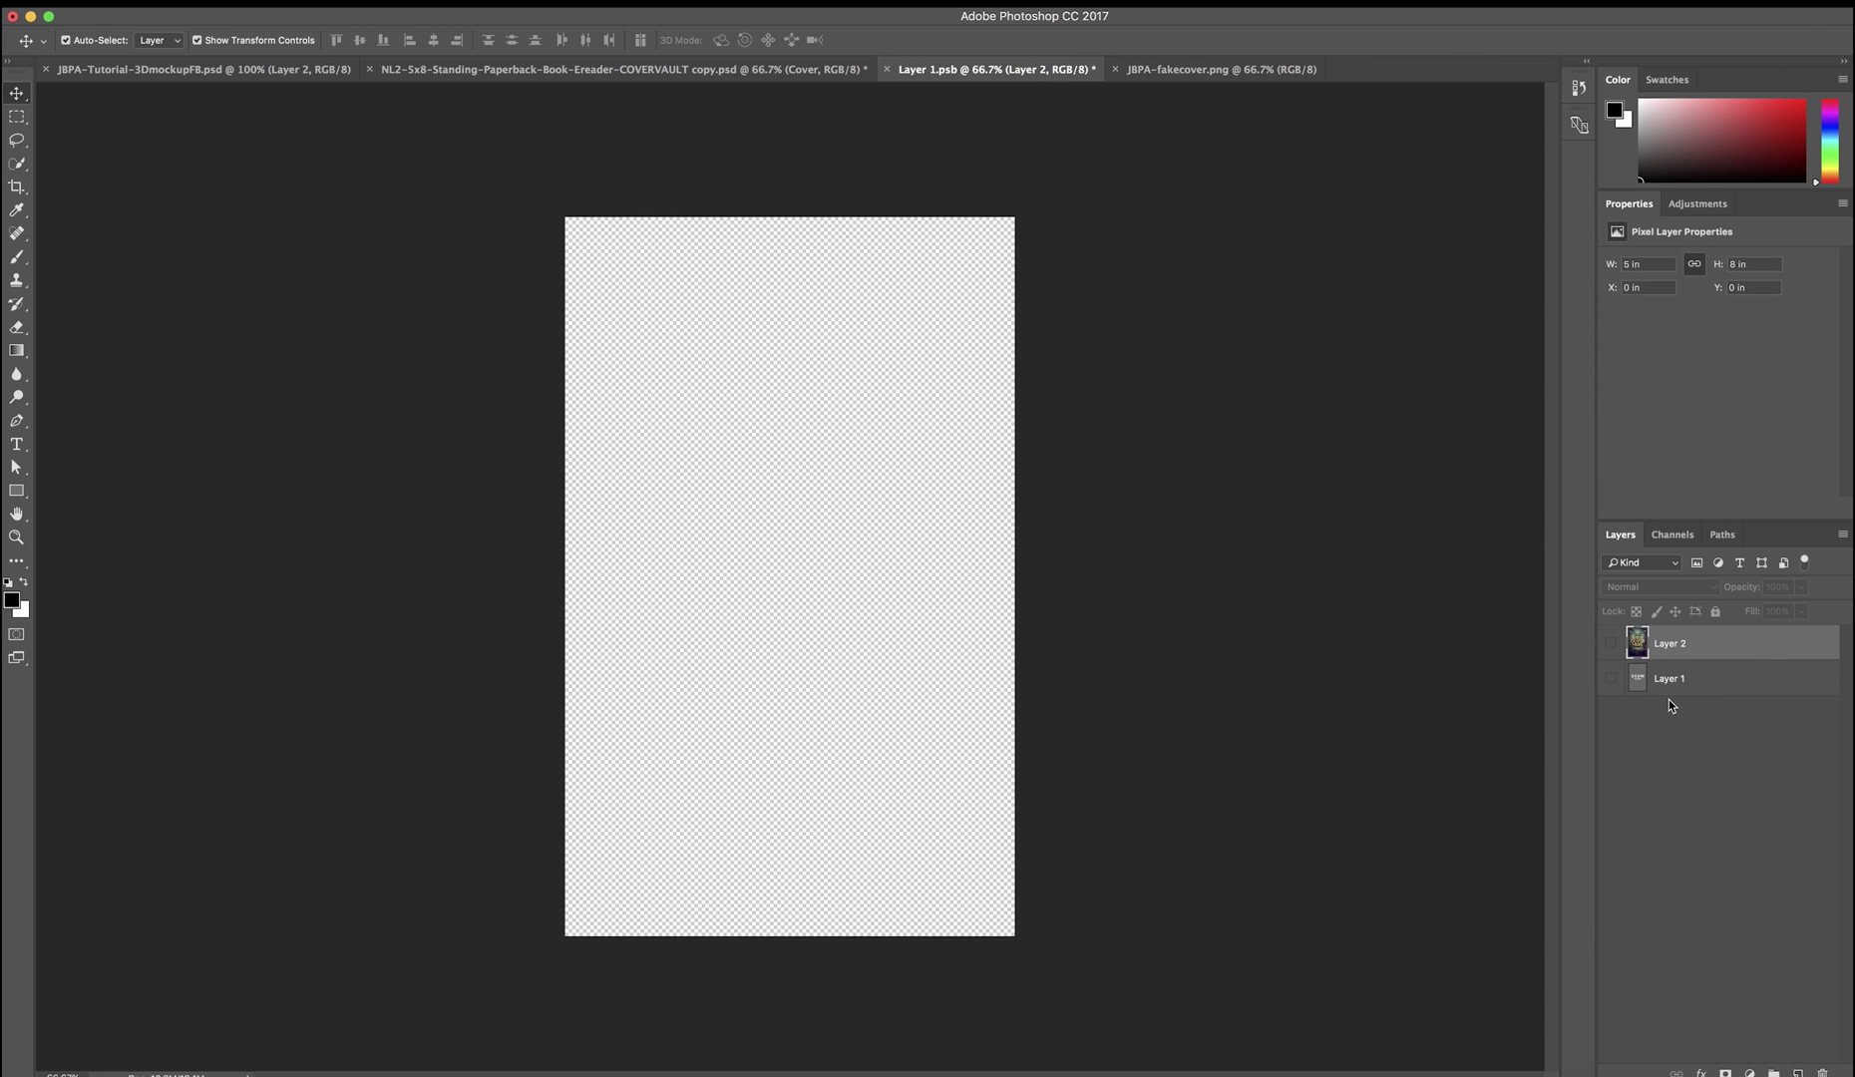
pyautogui.press('super+v')
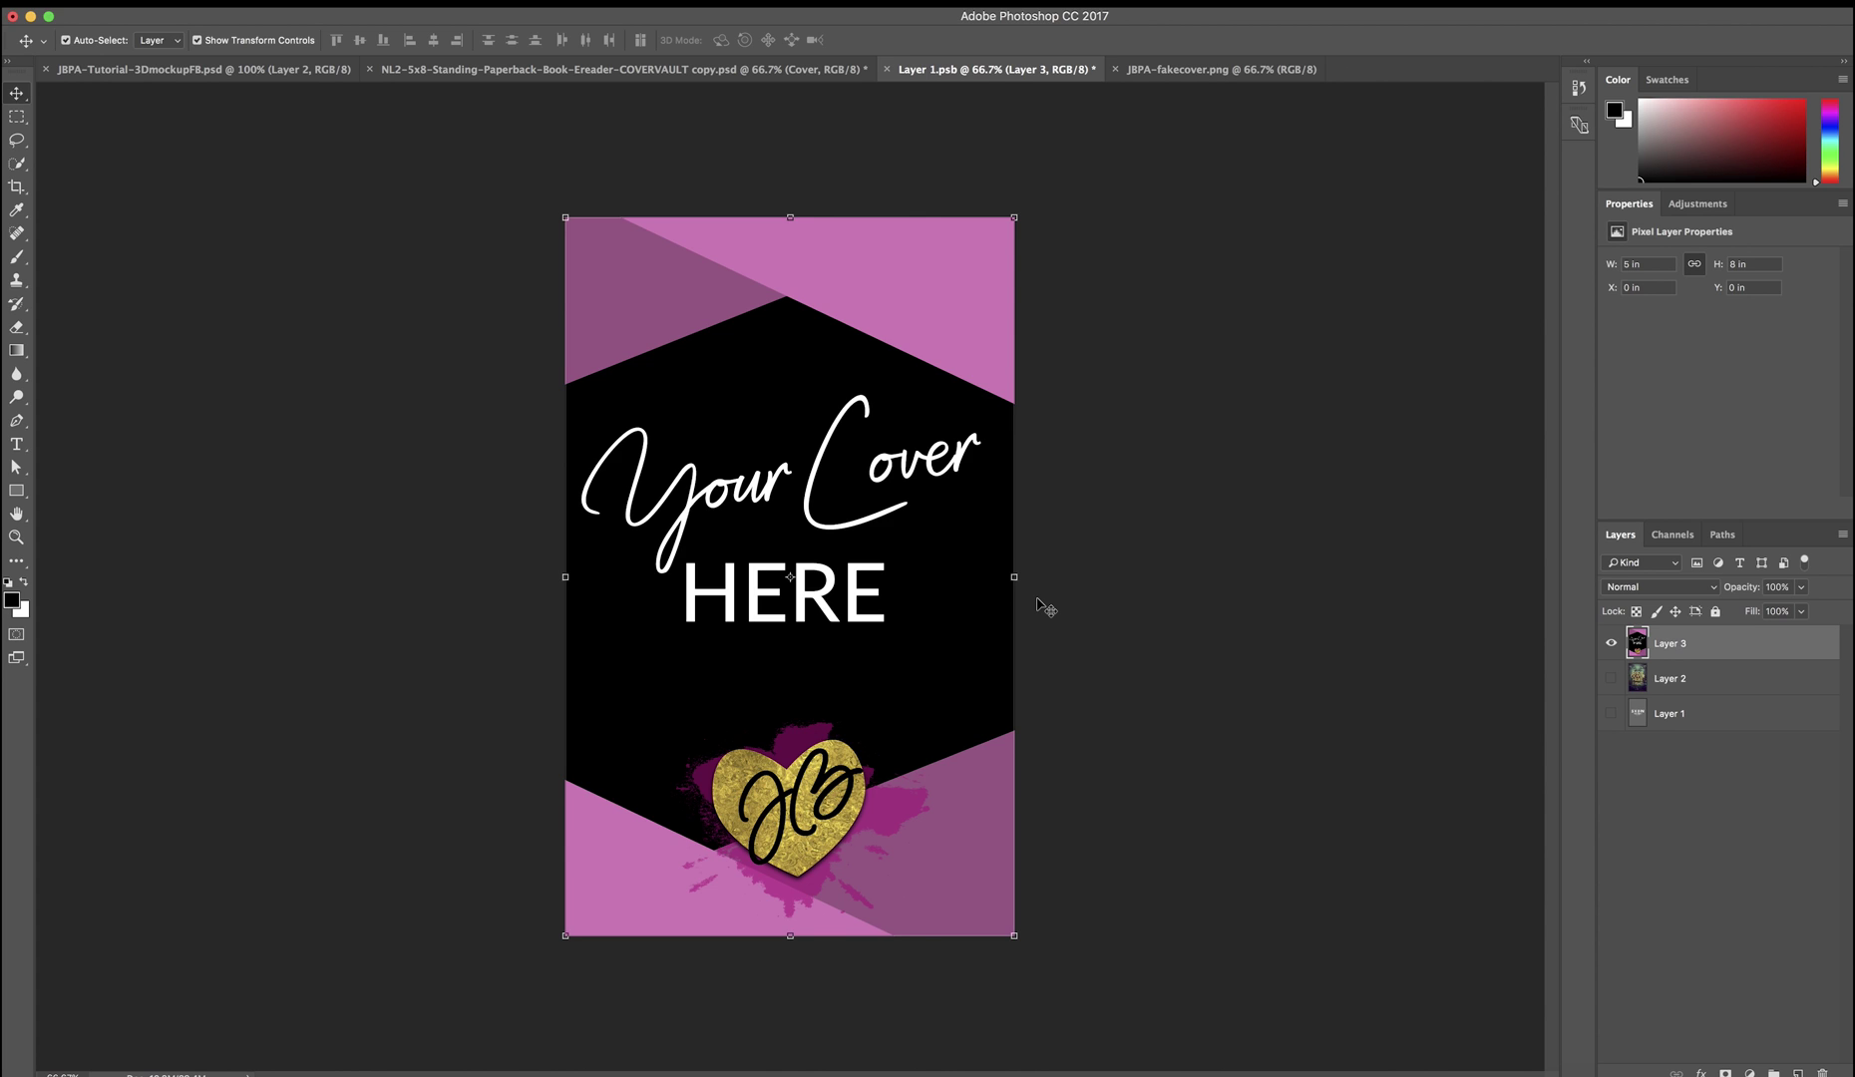
pyautogui.moveTo(1014, 576)
pyautogui.mouseDown()
pyautogui.moveTo(1072, 579)
pyautogui.moveTo(978, 591)
pyautogui.moveTo(1014, 587)
pyautogui.mouseUp()
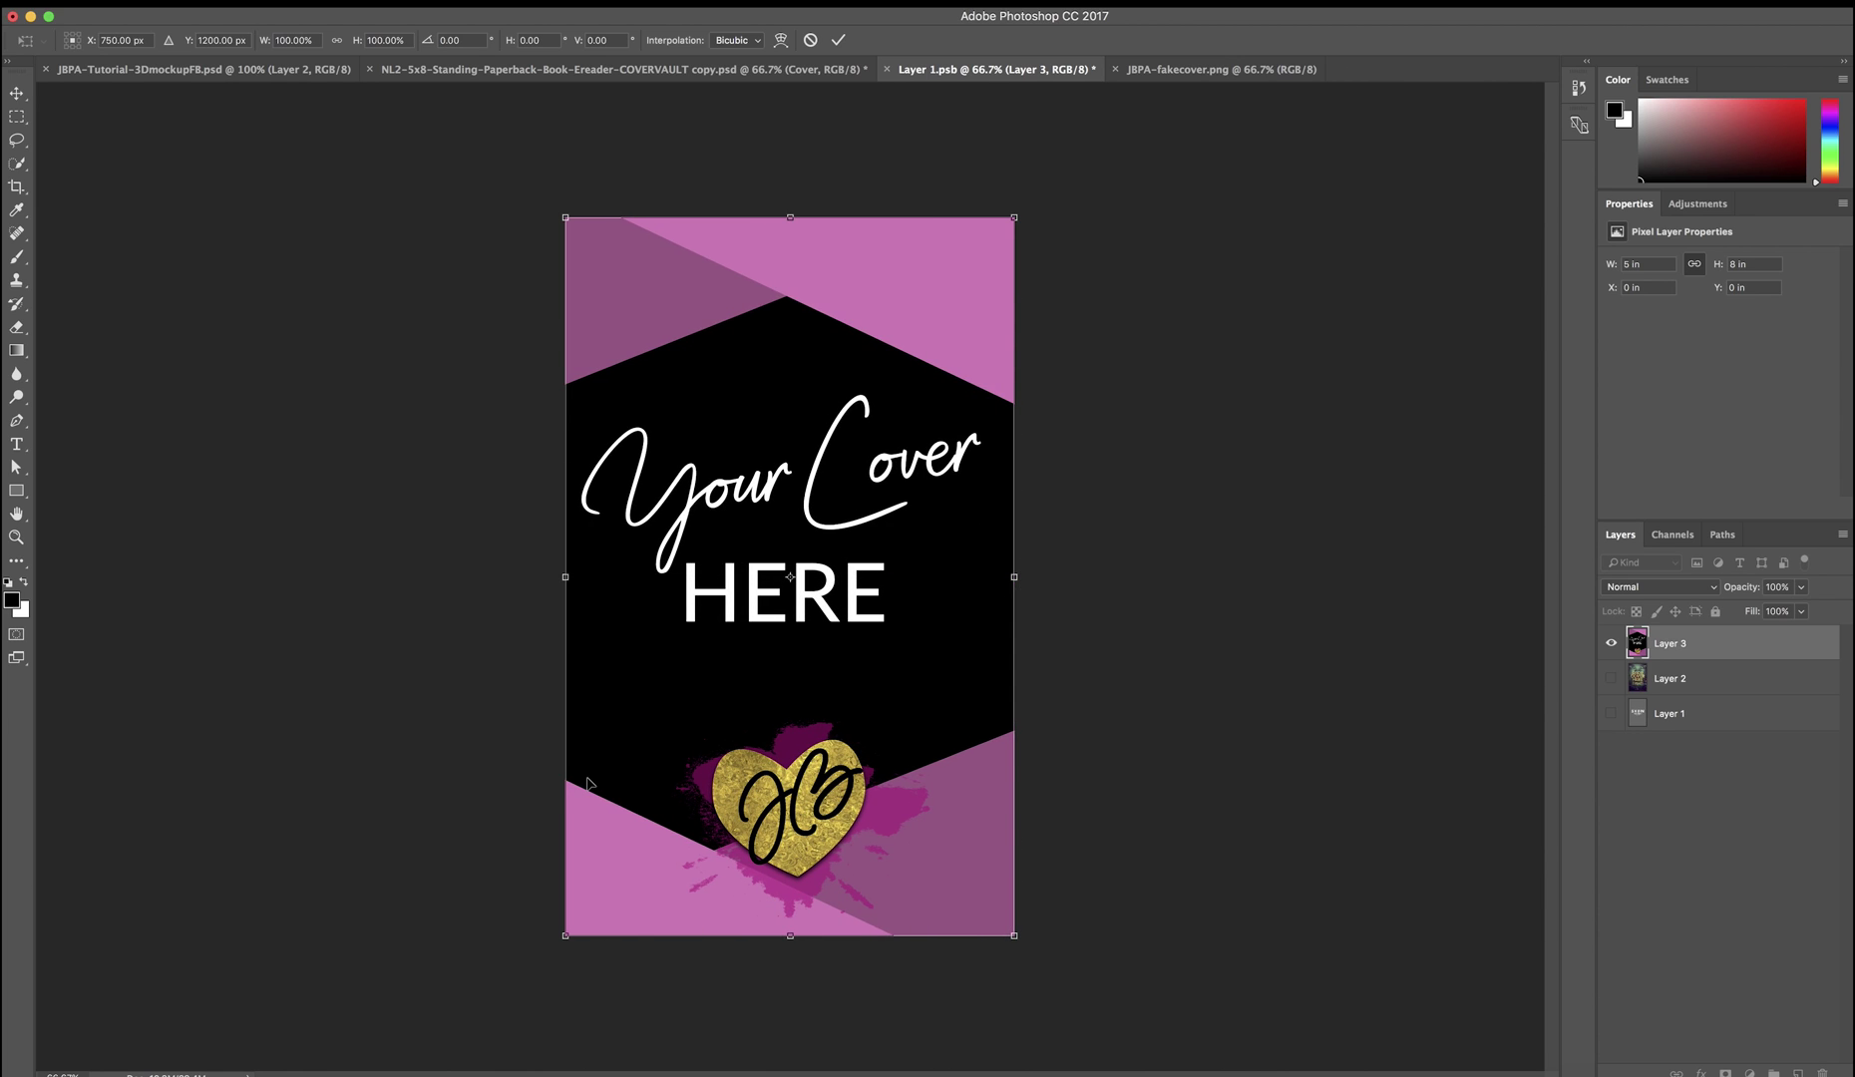
pyautogui.press('Return')
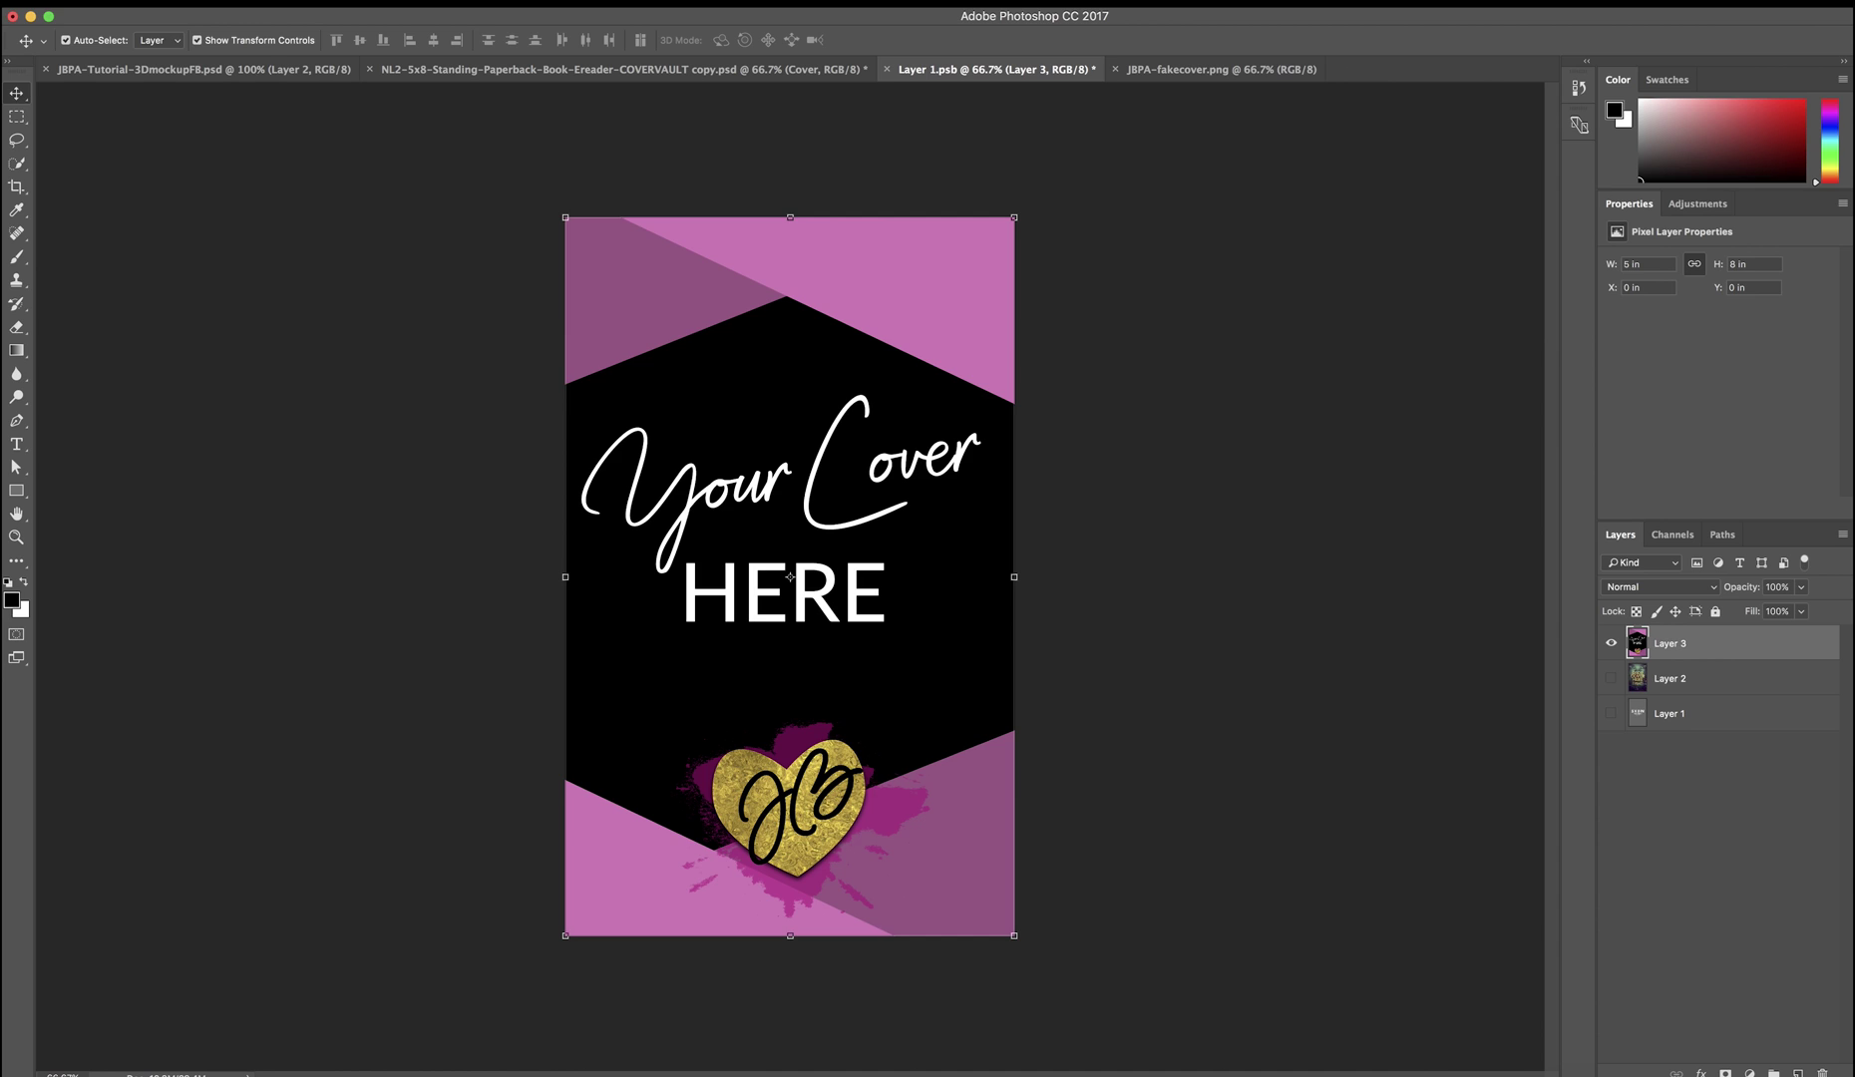
# Save and close Layer 1.psb, returning to the book and e-reader mockup.
pyautogui.click(55, 0)
pyautogui.click(66, 50)
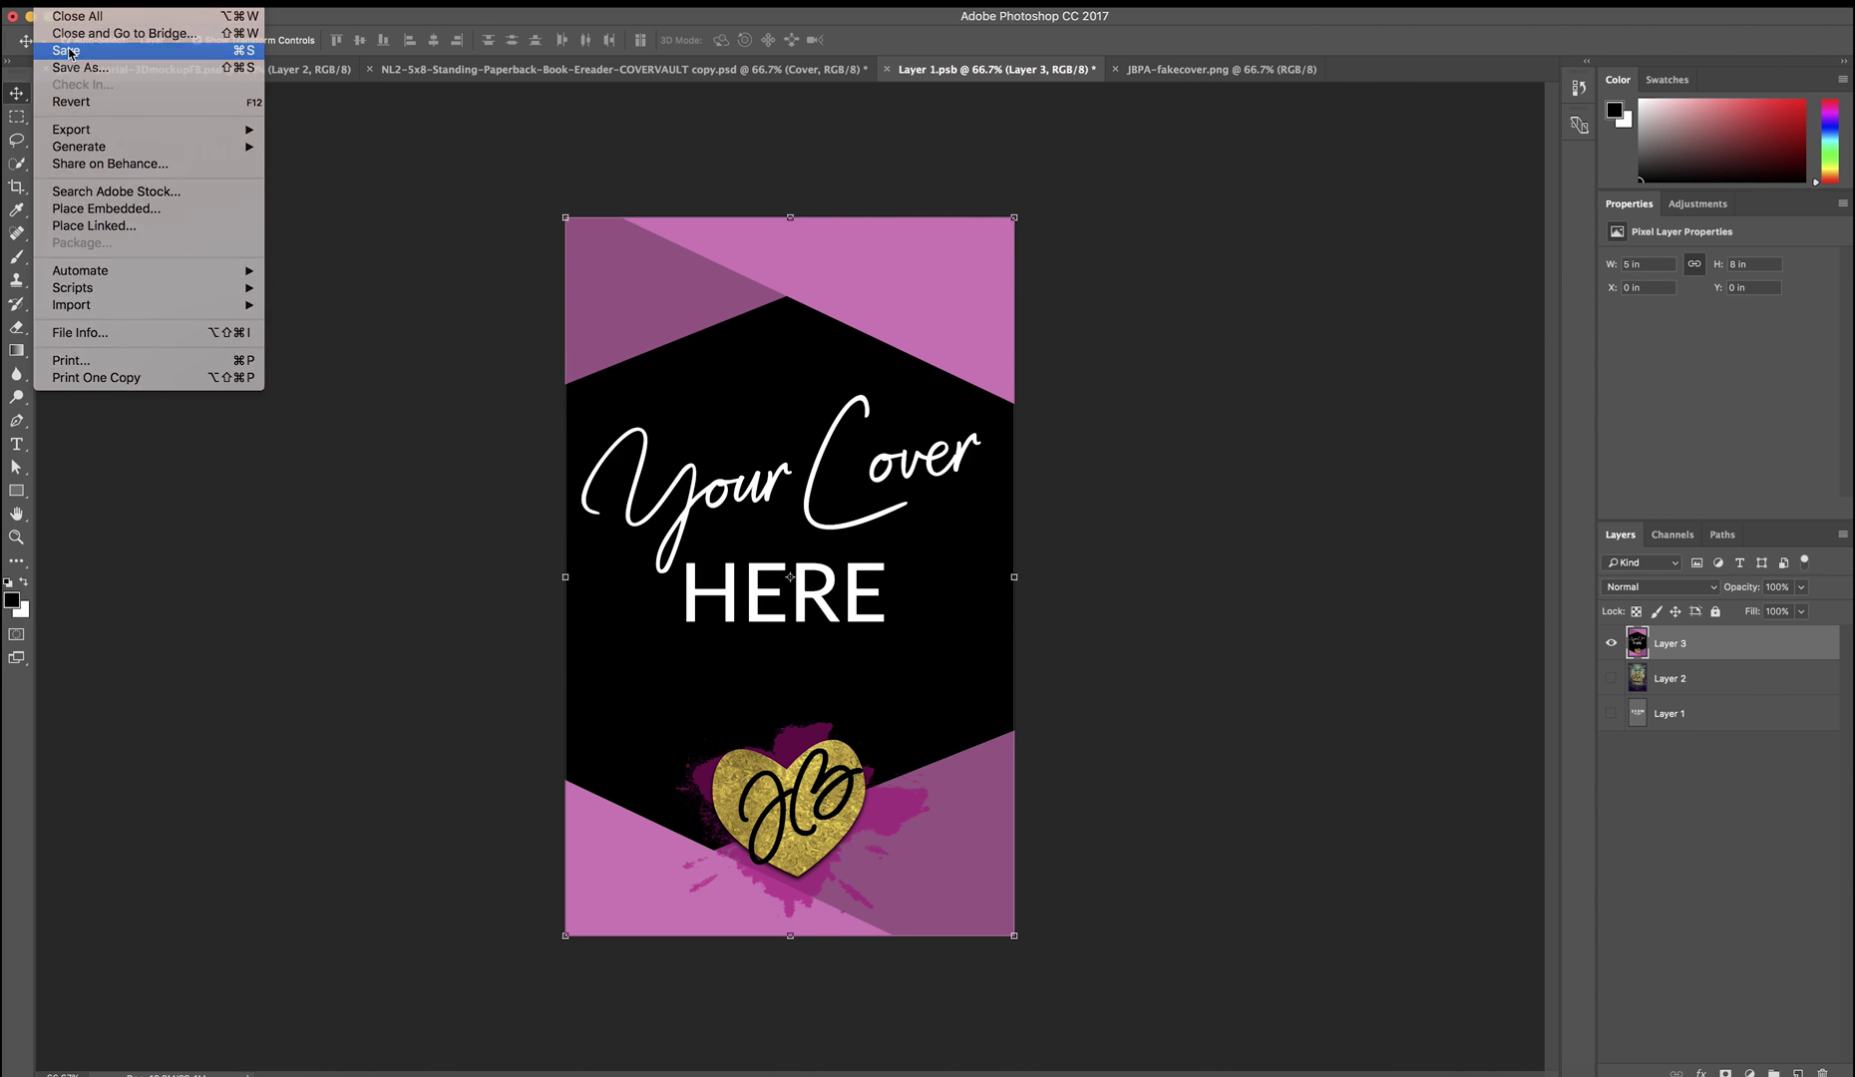
pyautogui.click(888, 70)
pyautogui.click(713, 69)
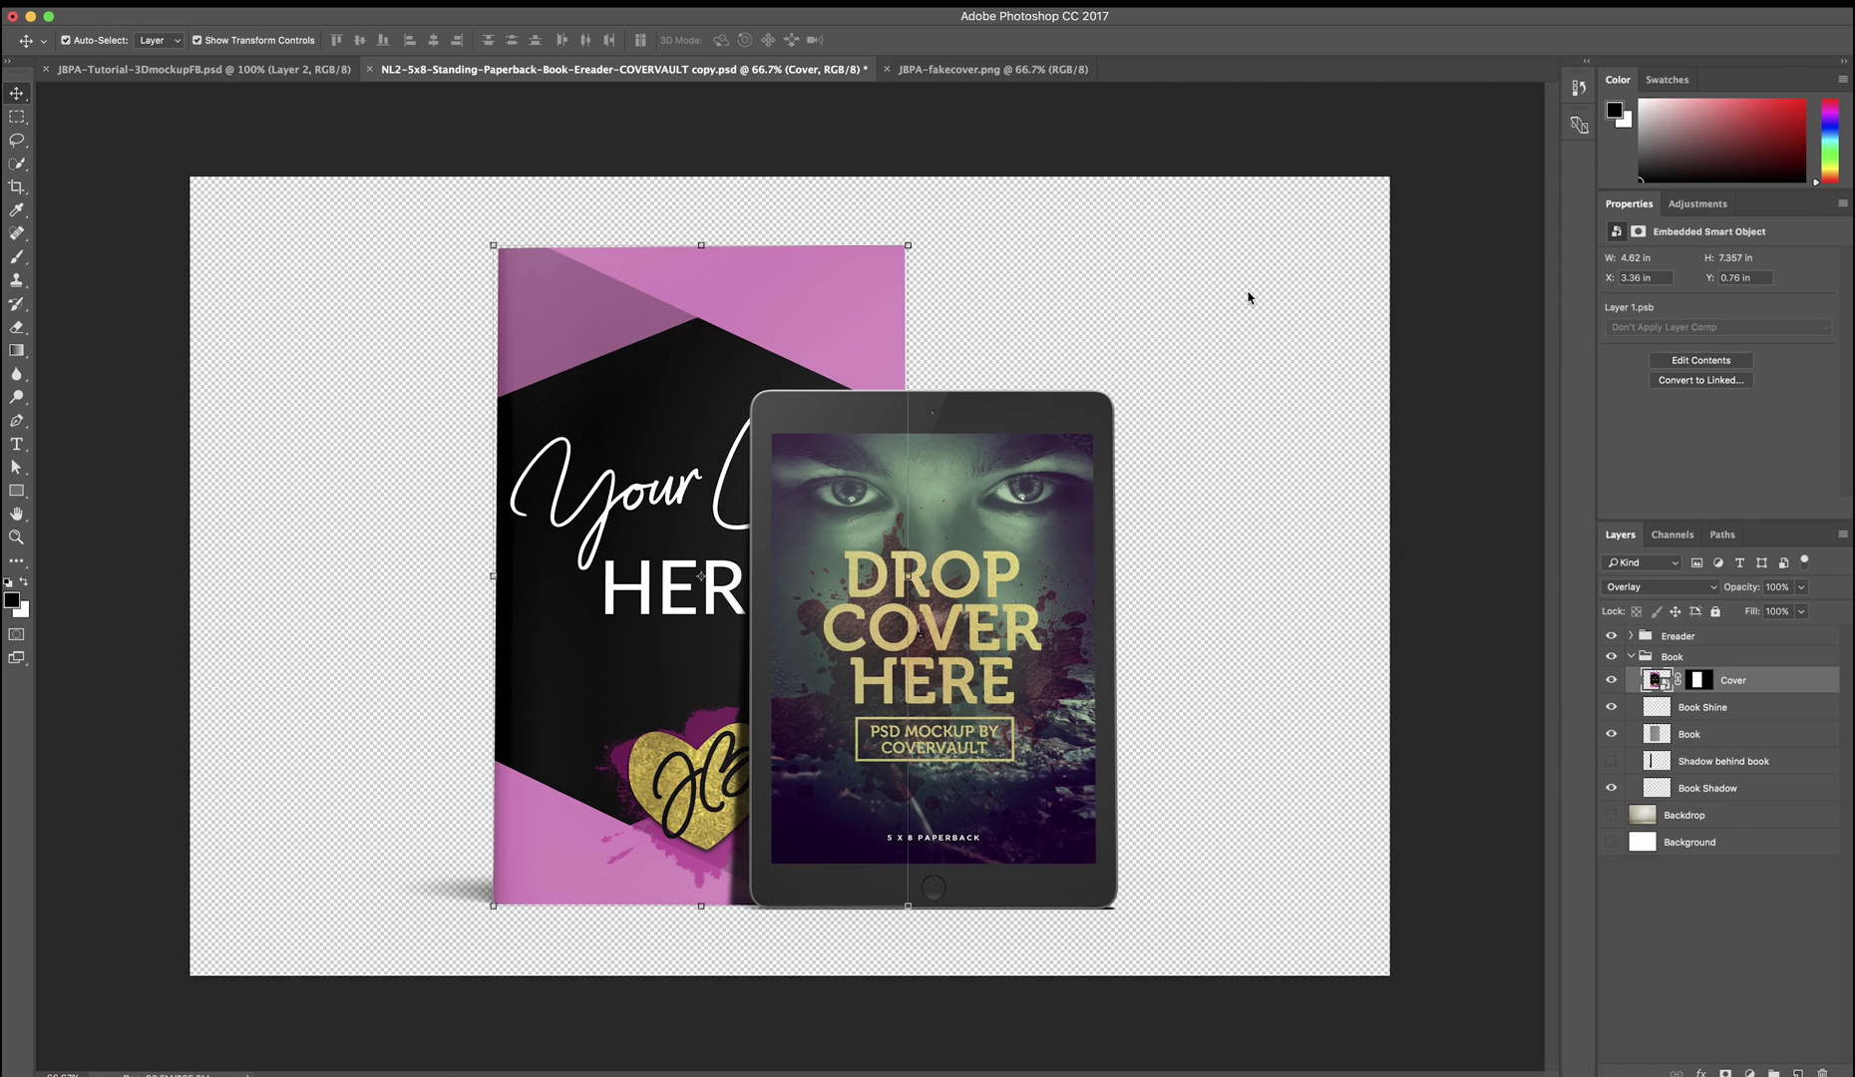
# Collapse the Book group and open the contents of the Ereader Cover smart object in the Ereader group.
pyautogui.click(1628, 662)
pyautogui.click(1630, 656)
pyautogui.click(1630, 635)
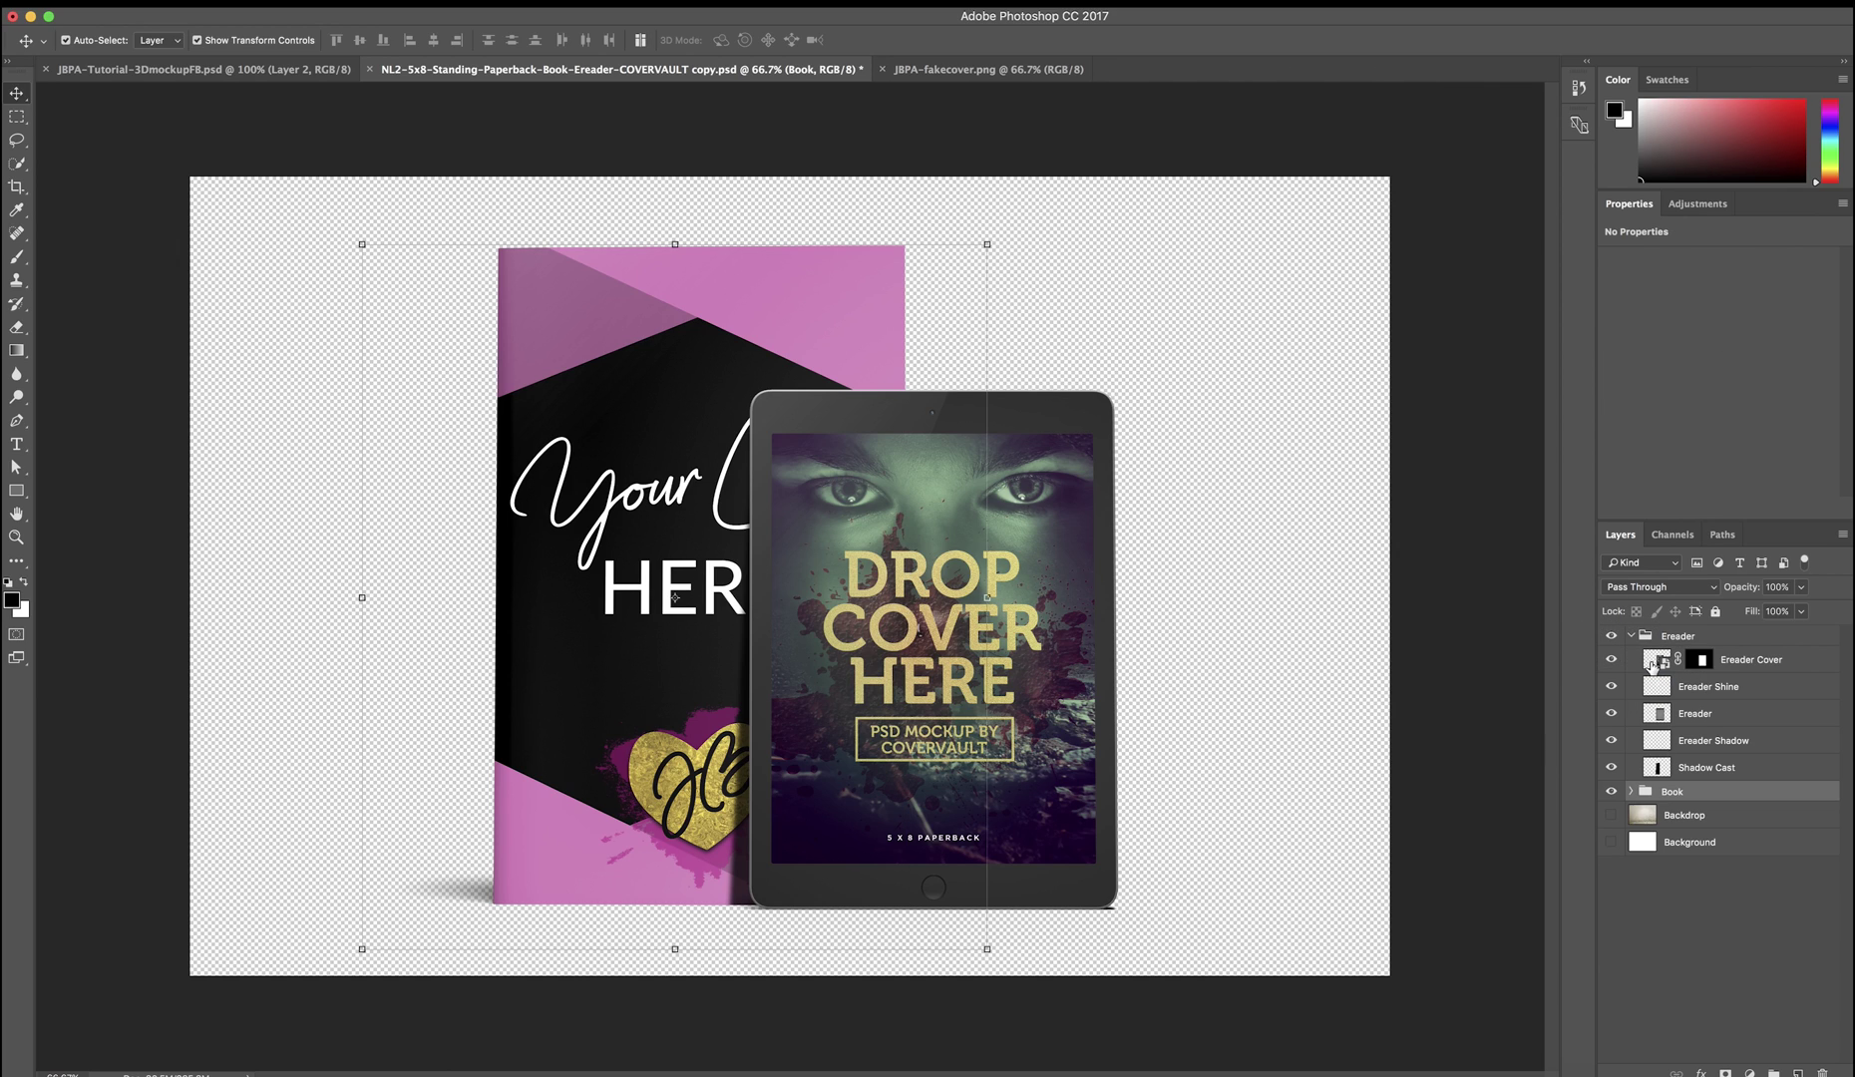
pyautogui.doubleClick(1657, 660)
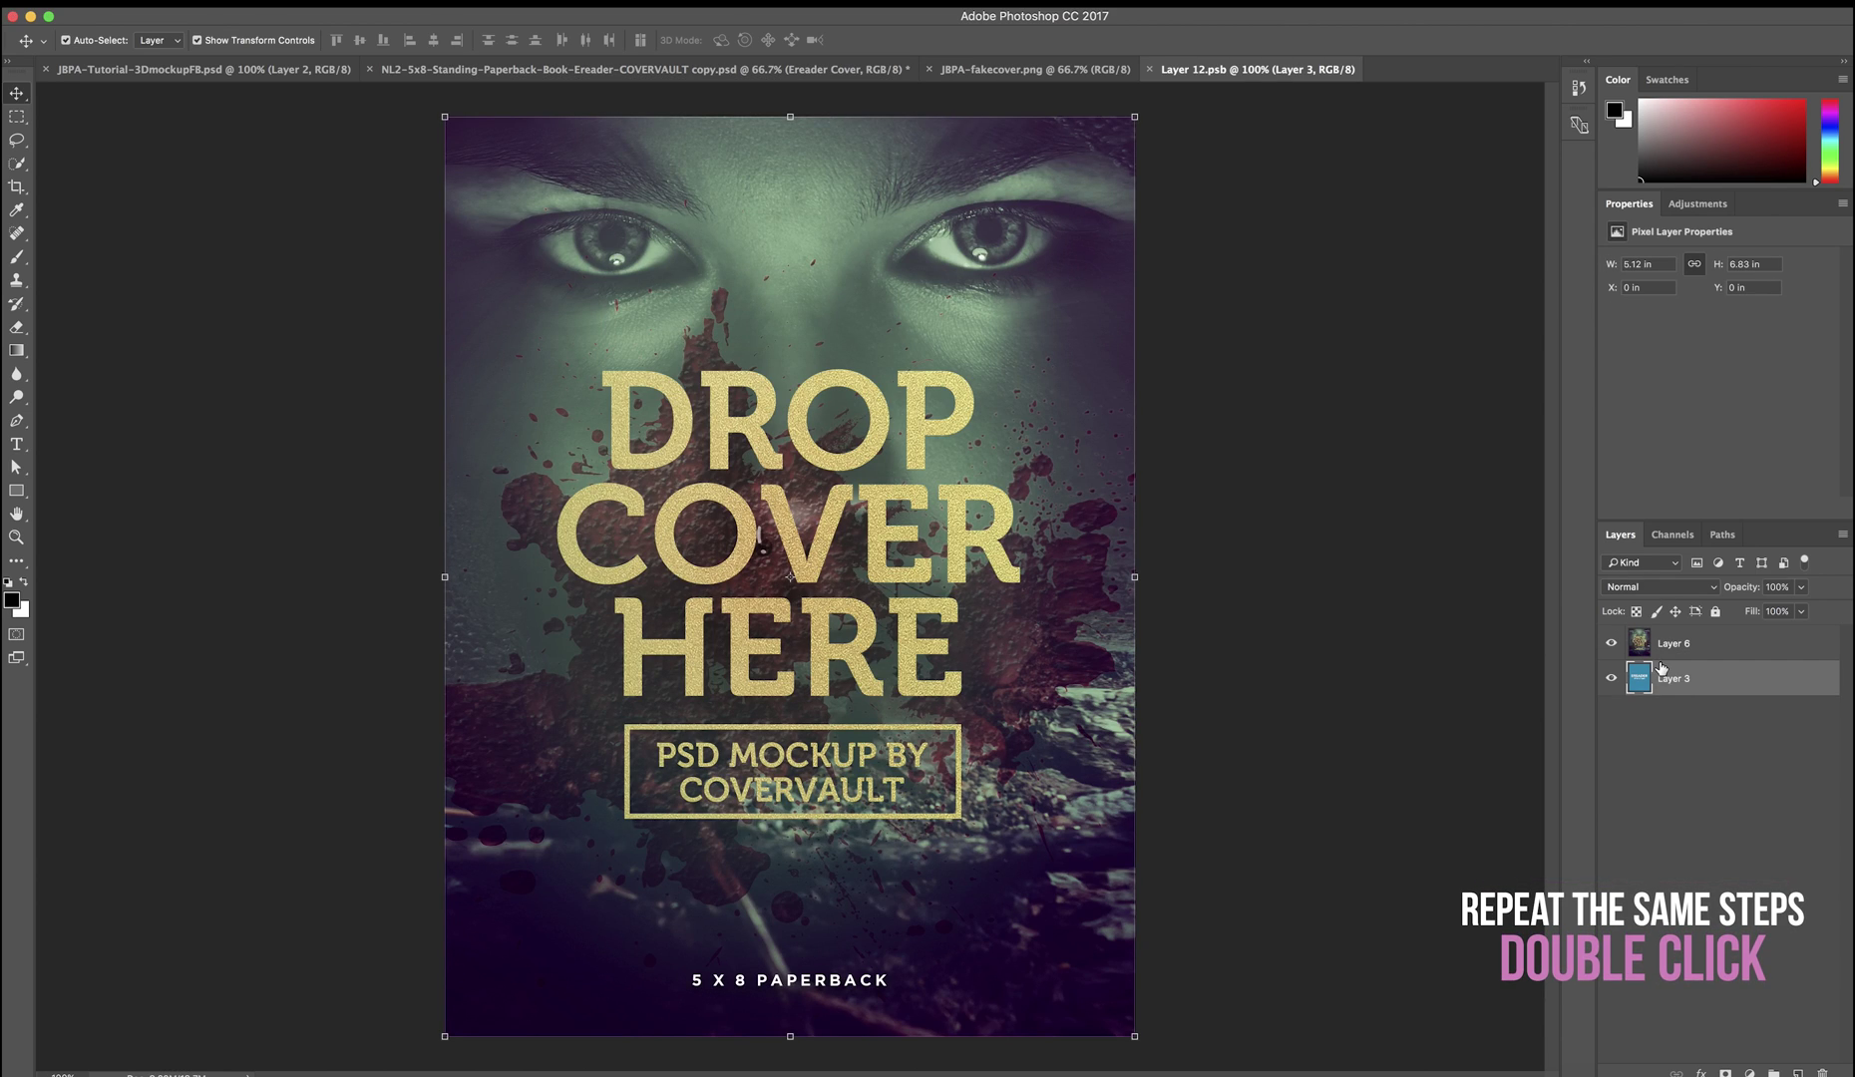
# Hide Layer 6 and Layer 3 in Layer 12.psb and paste the copied cover as a new layer.
pyautogui.moveTo(1610, 678); pyautogui.dragTo(1611, 643)
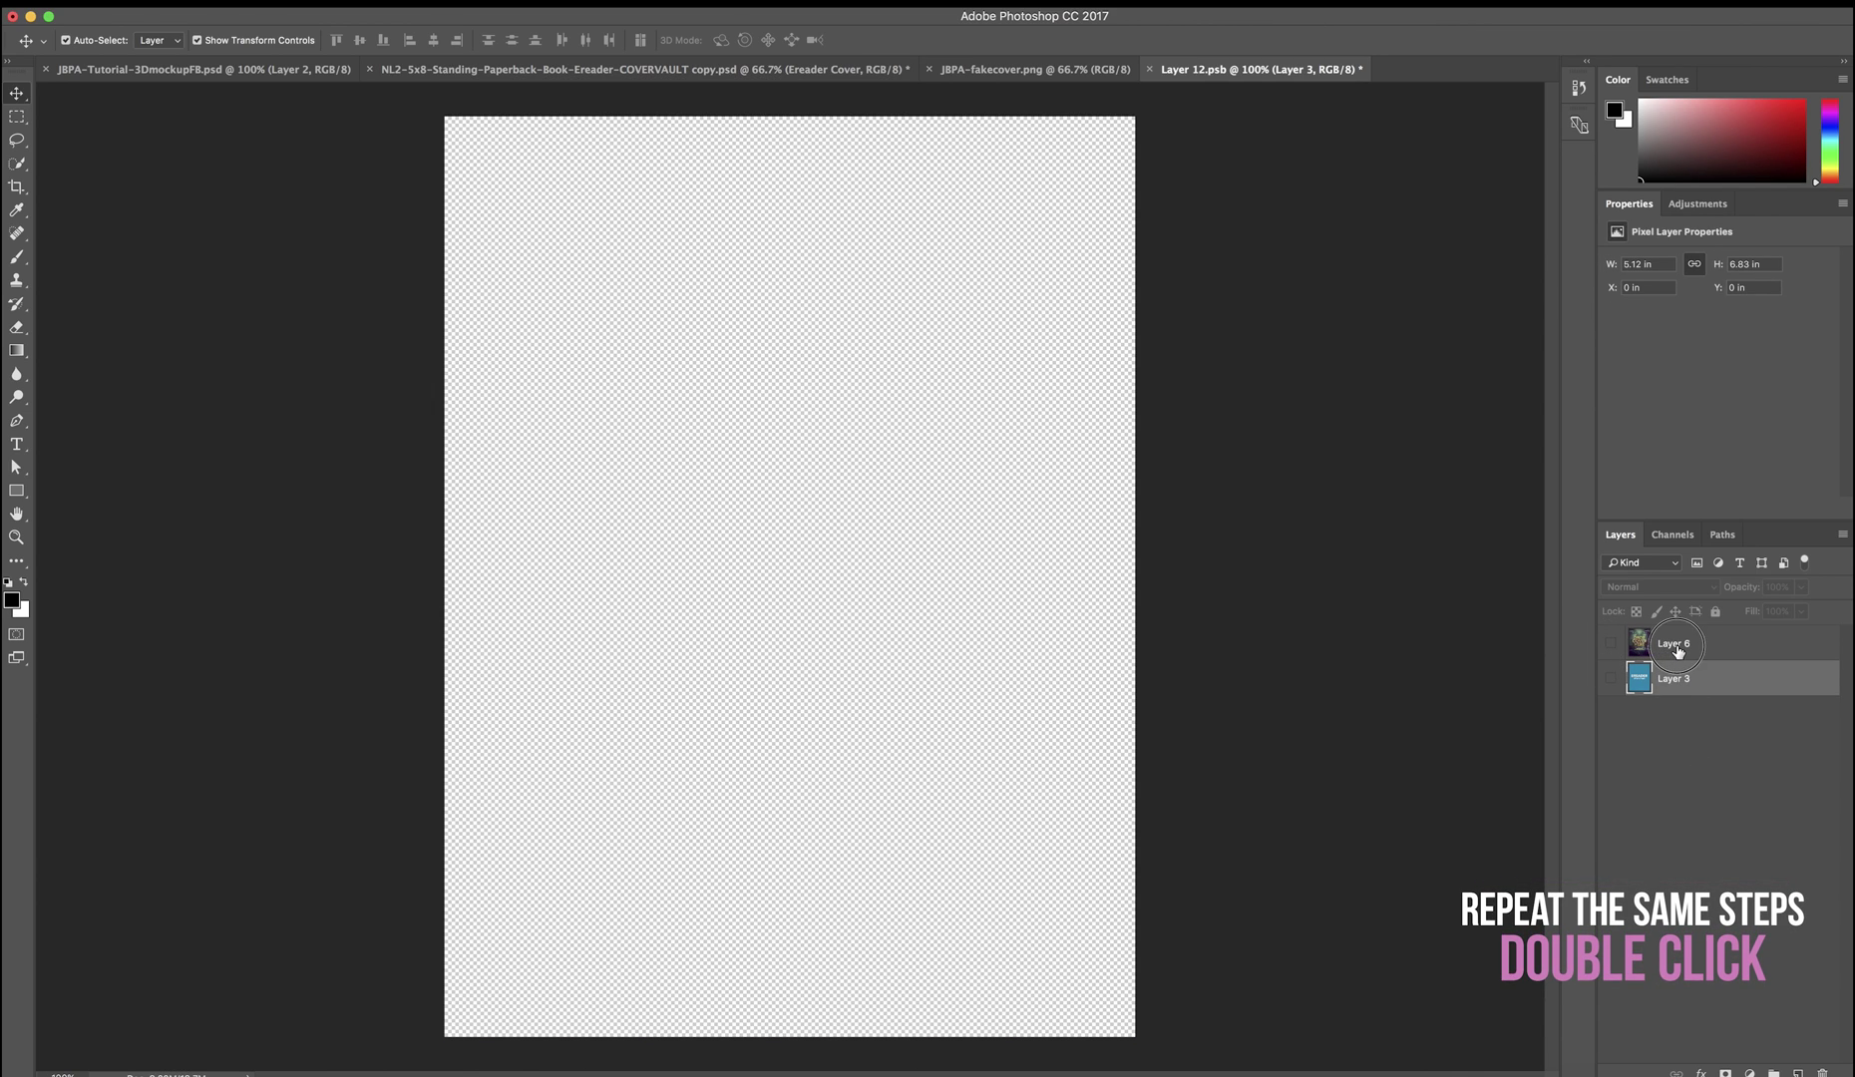
pyautogui.click(1675, 646)
pyautogui.hotkey('ctrl', 'v')
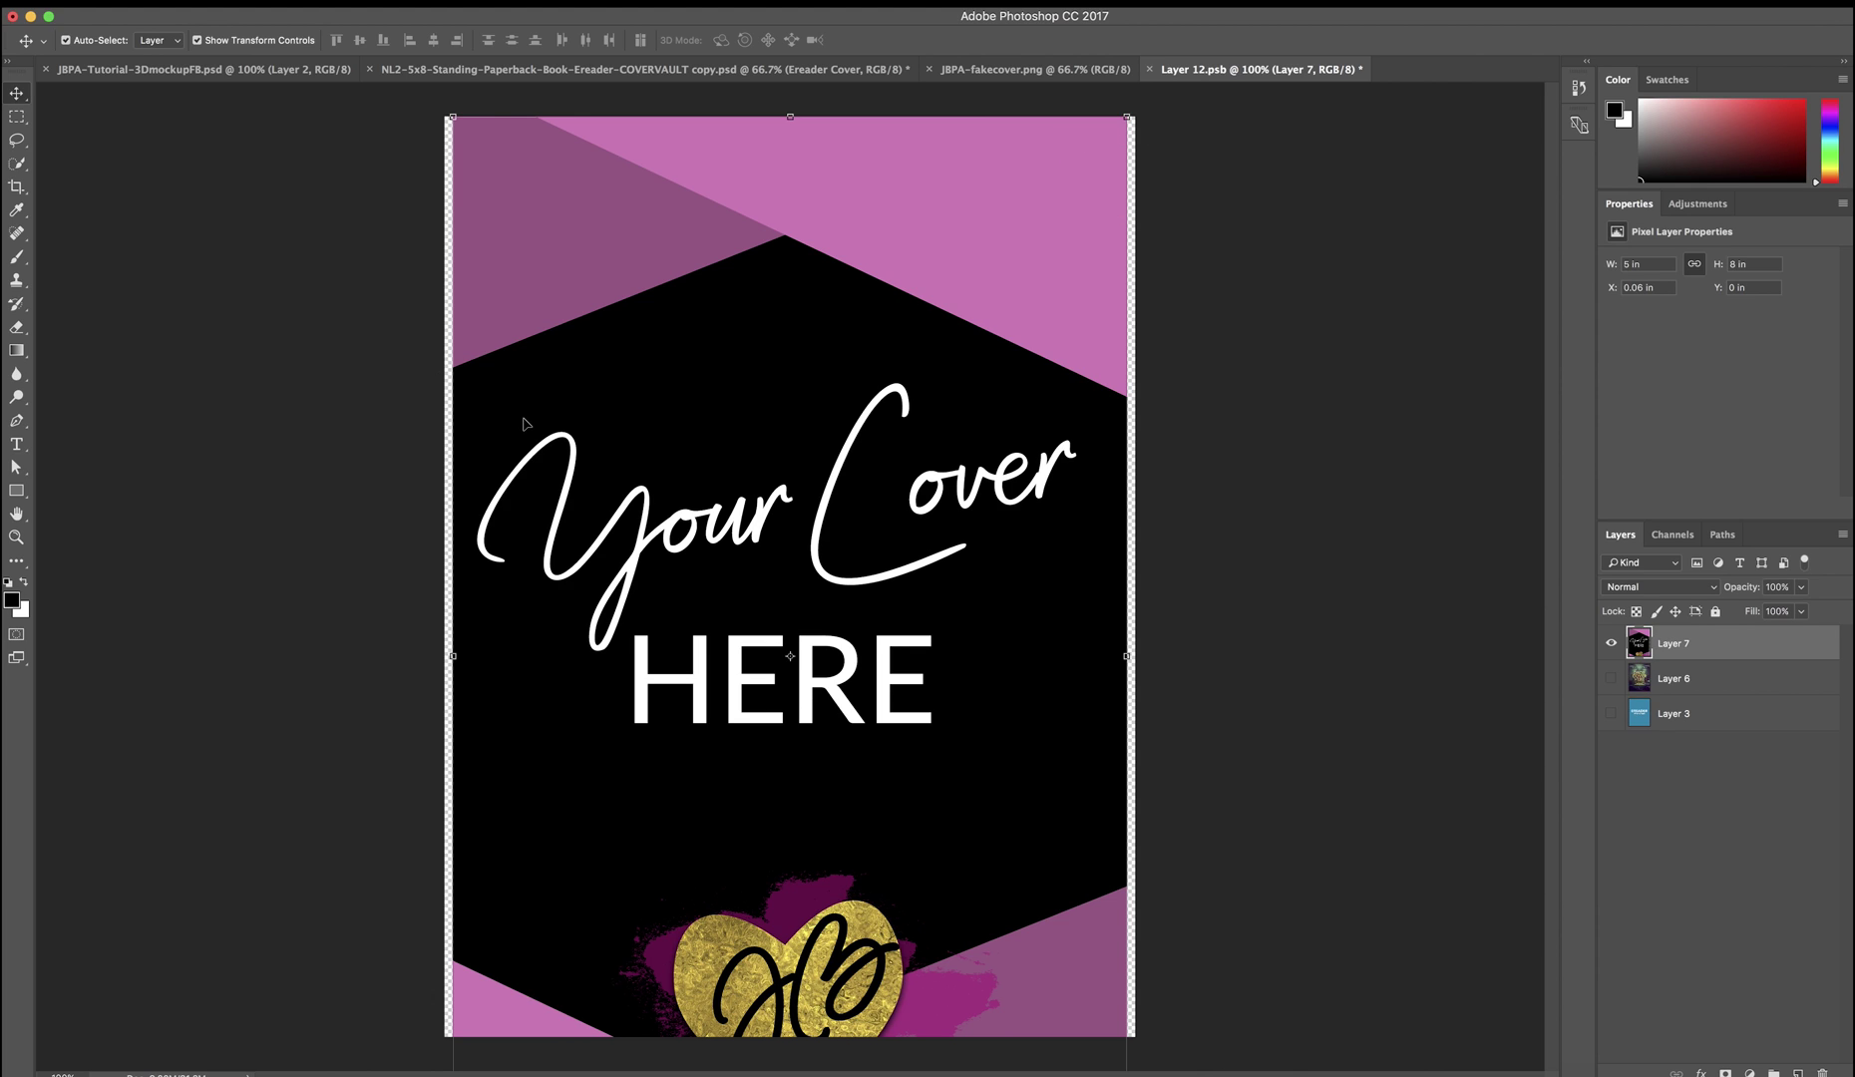
# Resize the pasted cover to about 102.40% width and 85.33% height so it exactly fills the e-reader canvas.
pyautogui.press('super+minus')
pyautogui.press('super+minus')
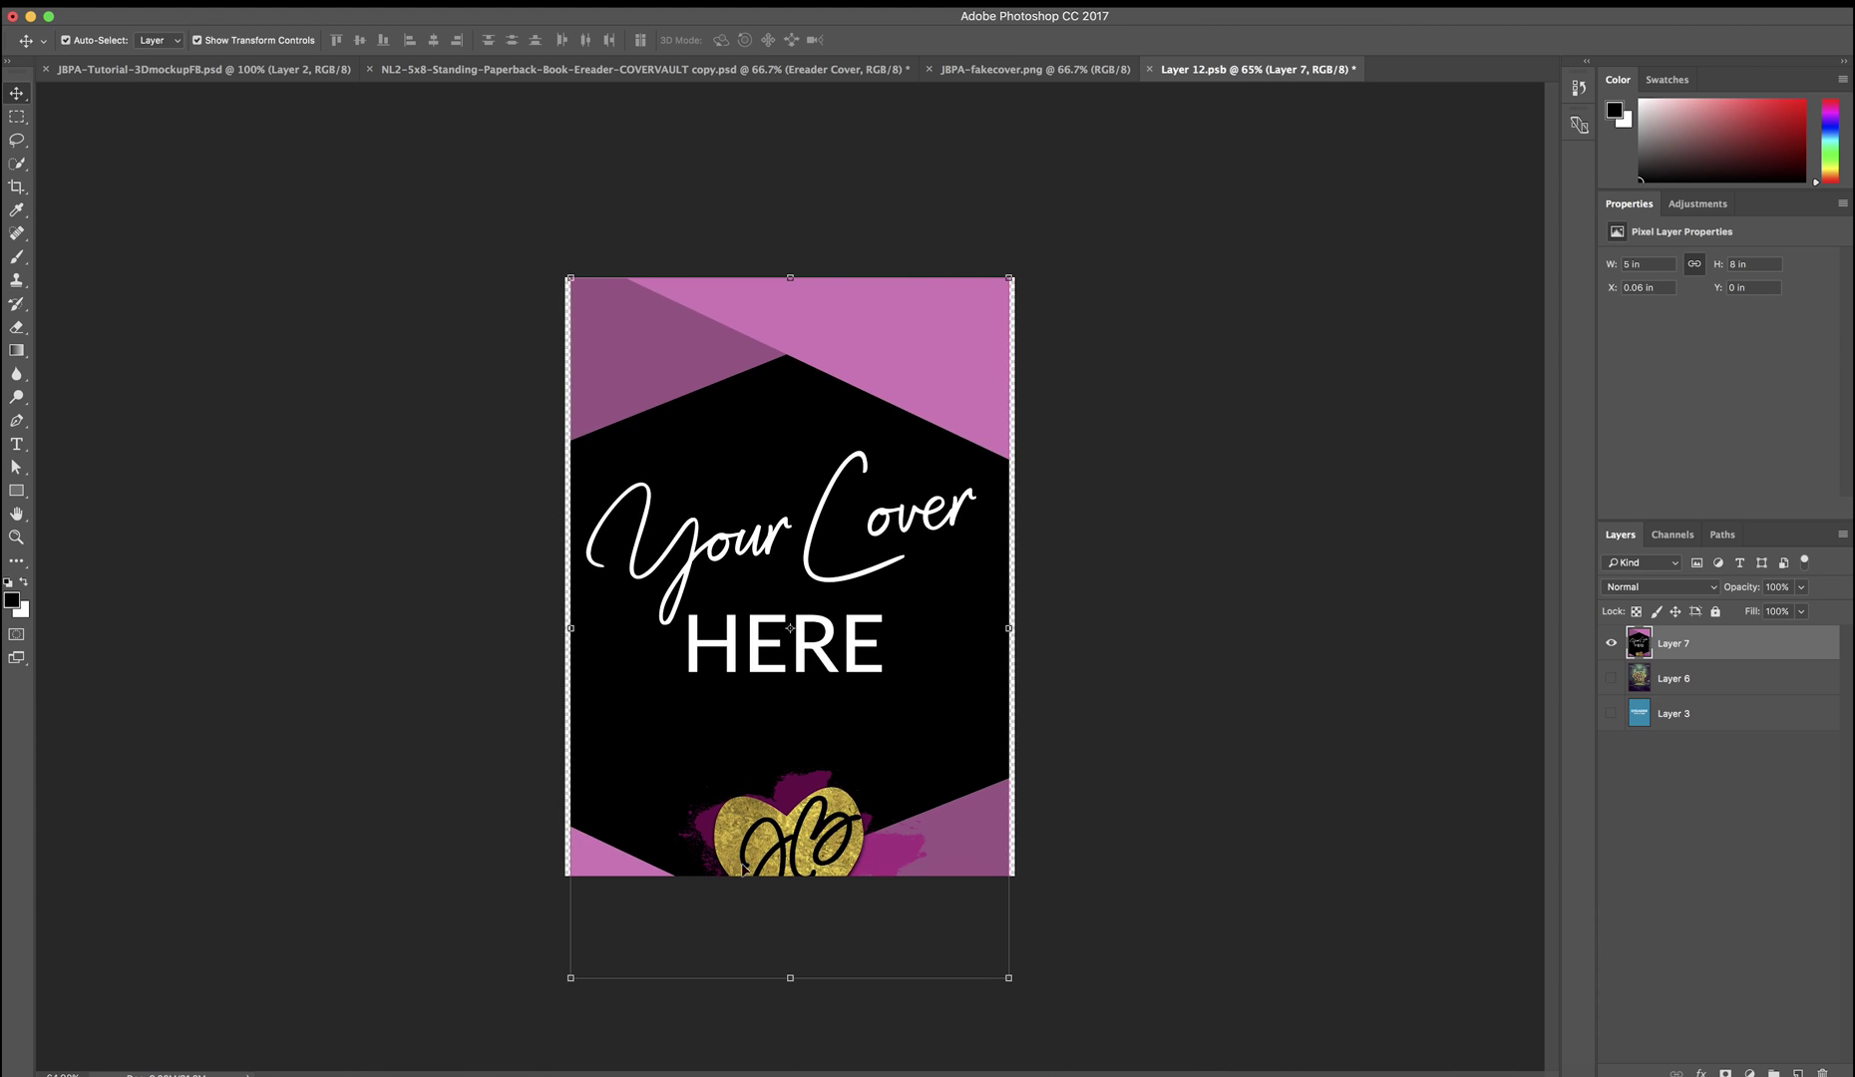
pyautogui.moveTo(788, 981); pyautogui.dragTo(790, 875)
pyautogui.moveTo(1004, 577); pyautogui.dragTo(1015, 576)
pyautogui.moveTo(571, 576); pyautogui.dragTo(563, 576)
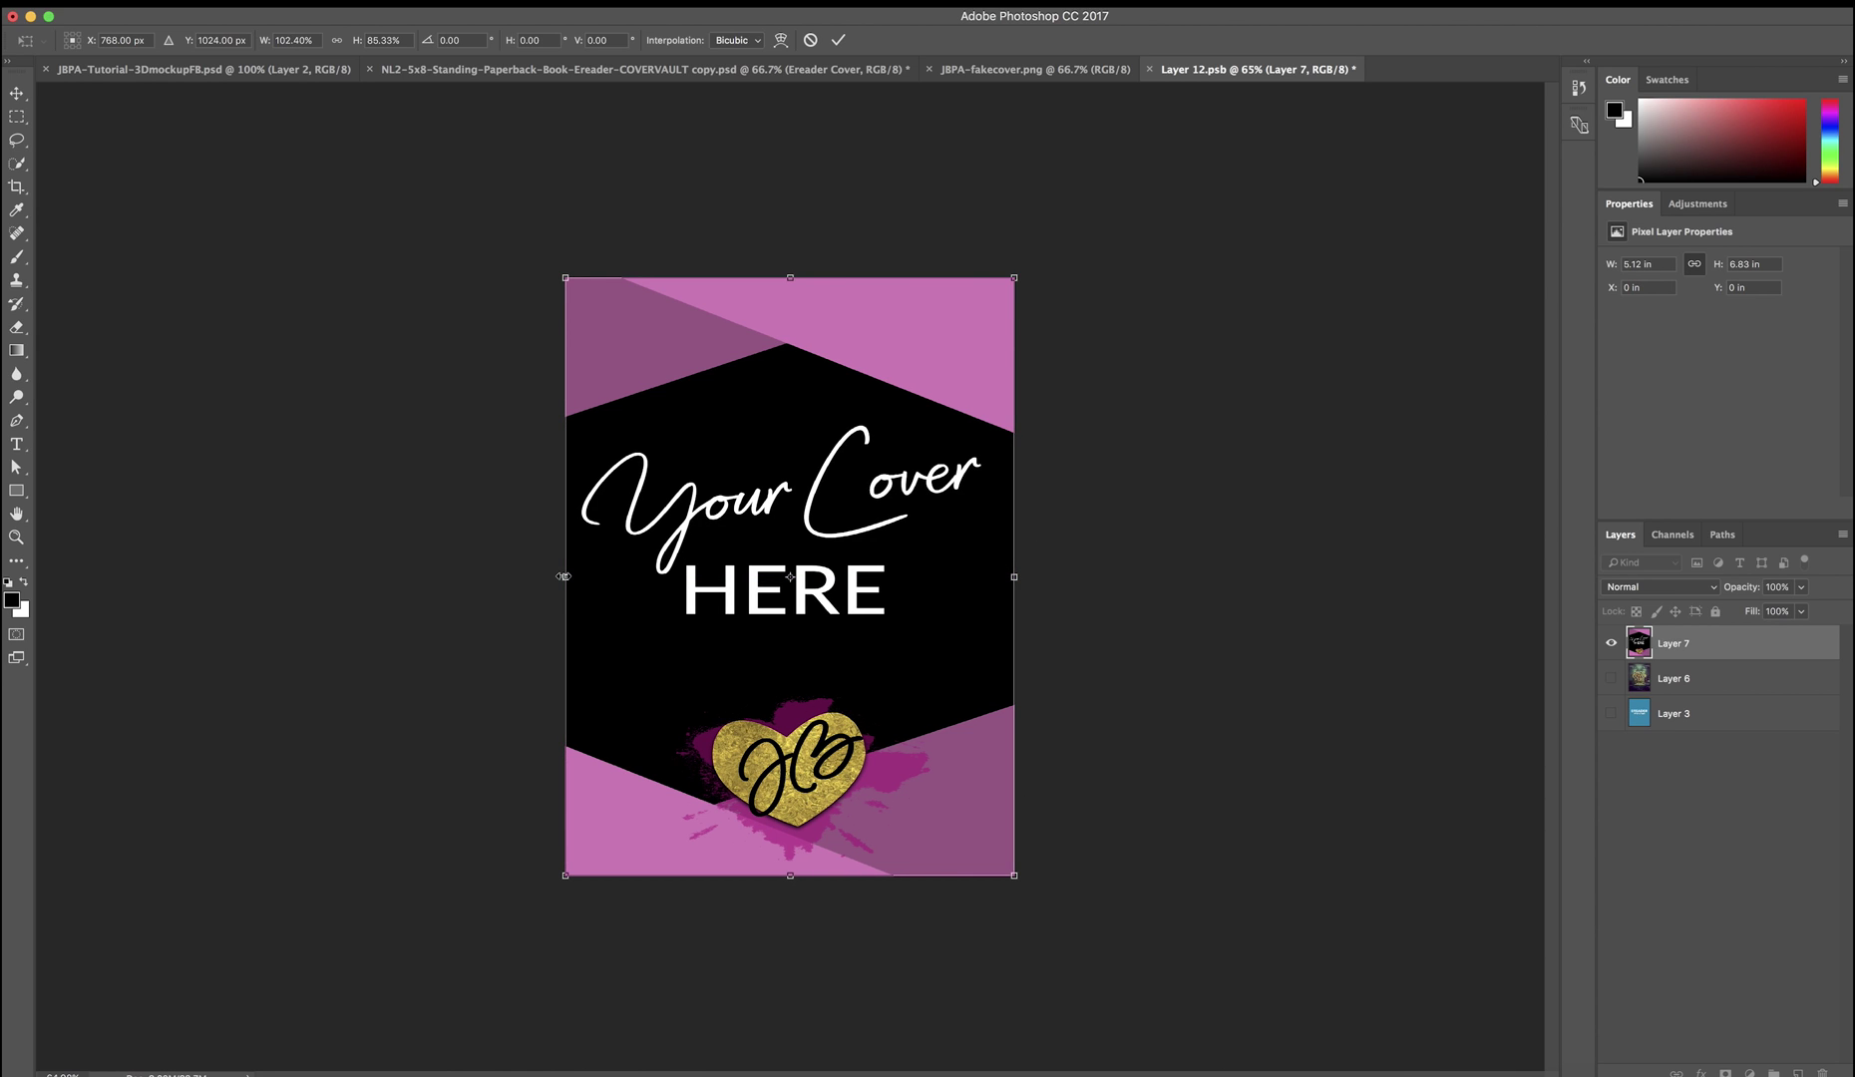
pyautogui.press('Return')
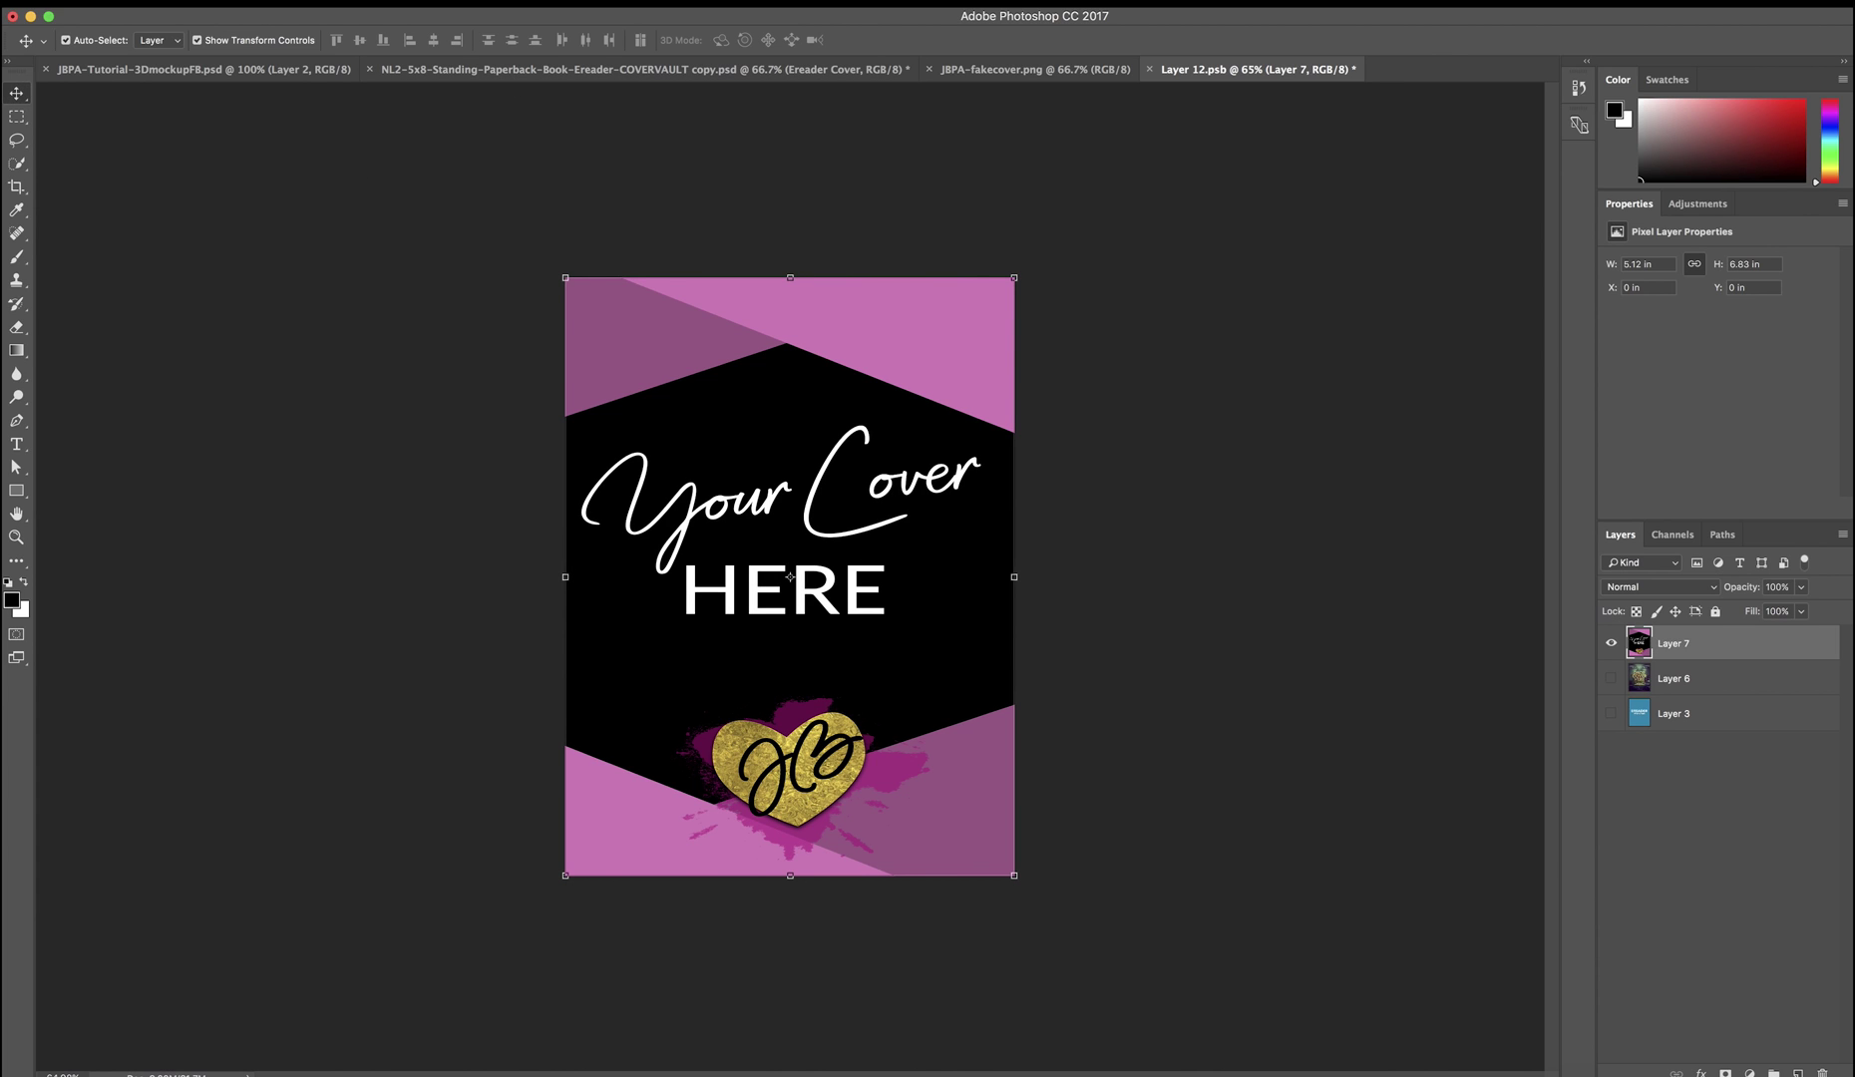
# Save and close Layer 12.psb, and collapse the Ereader group in the mockup.
pyautogui.press('super+s')
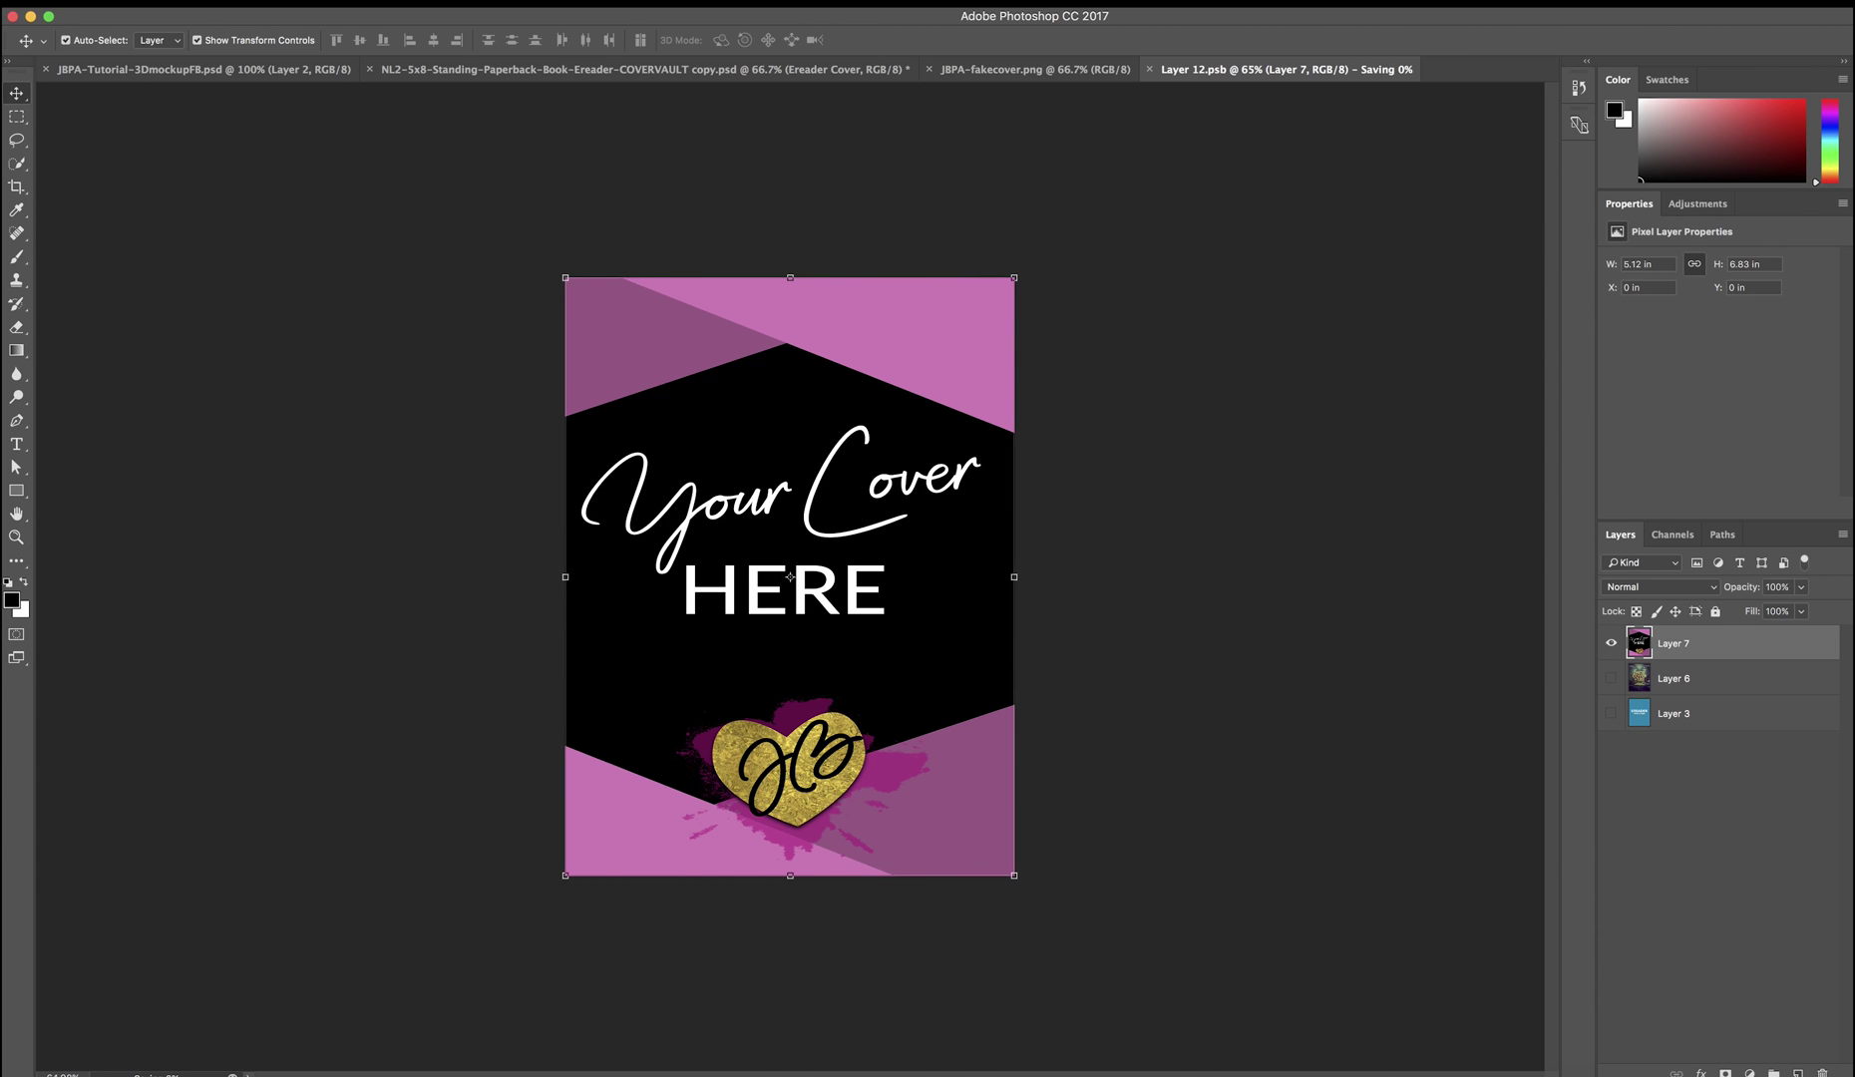
pyautogui.click(1150, 70)
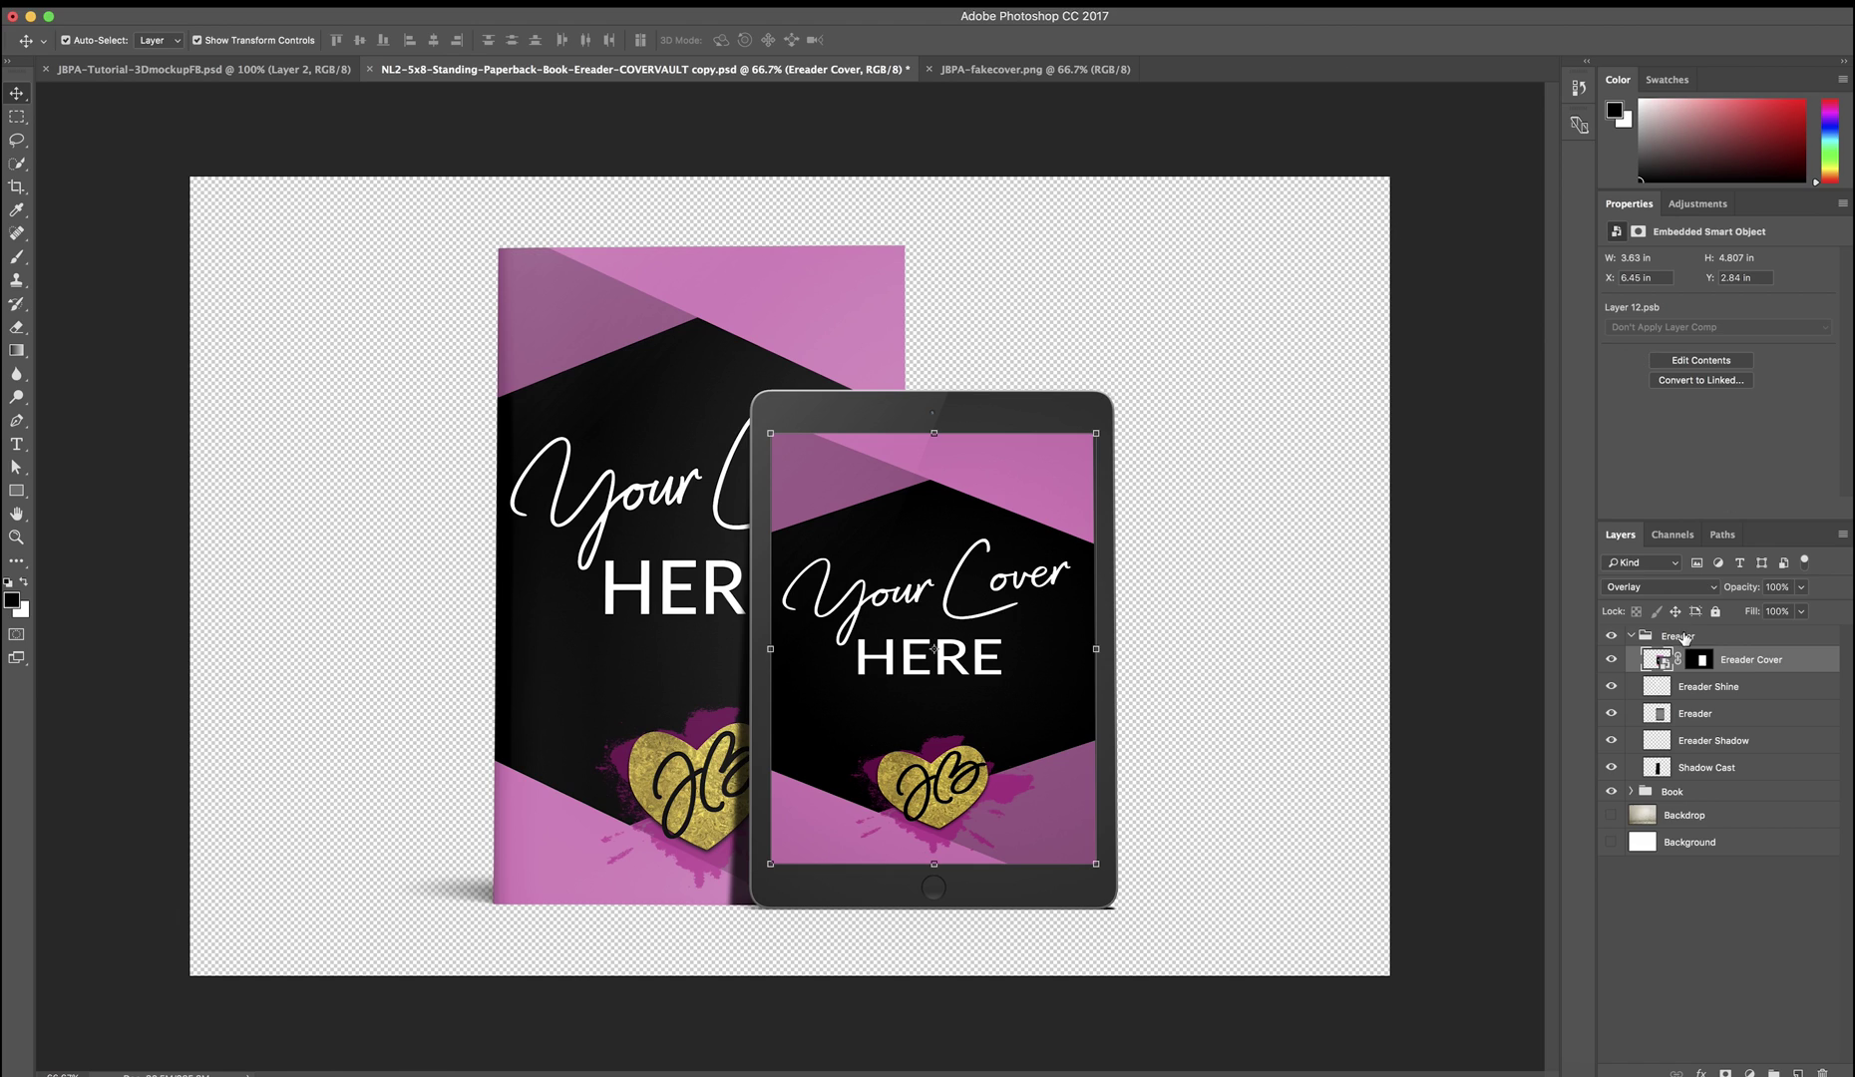
pyautogui.click(1633, 639)
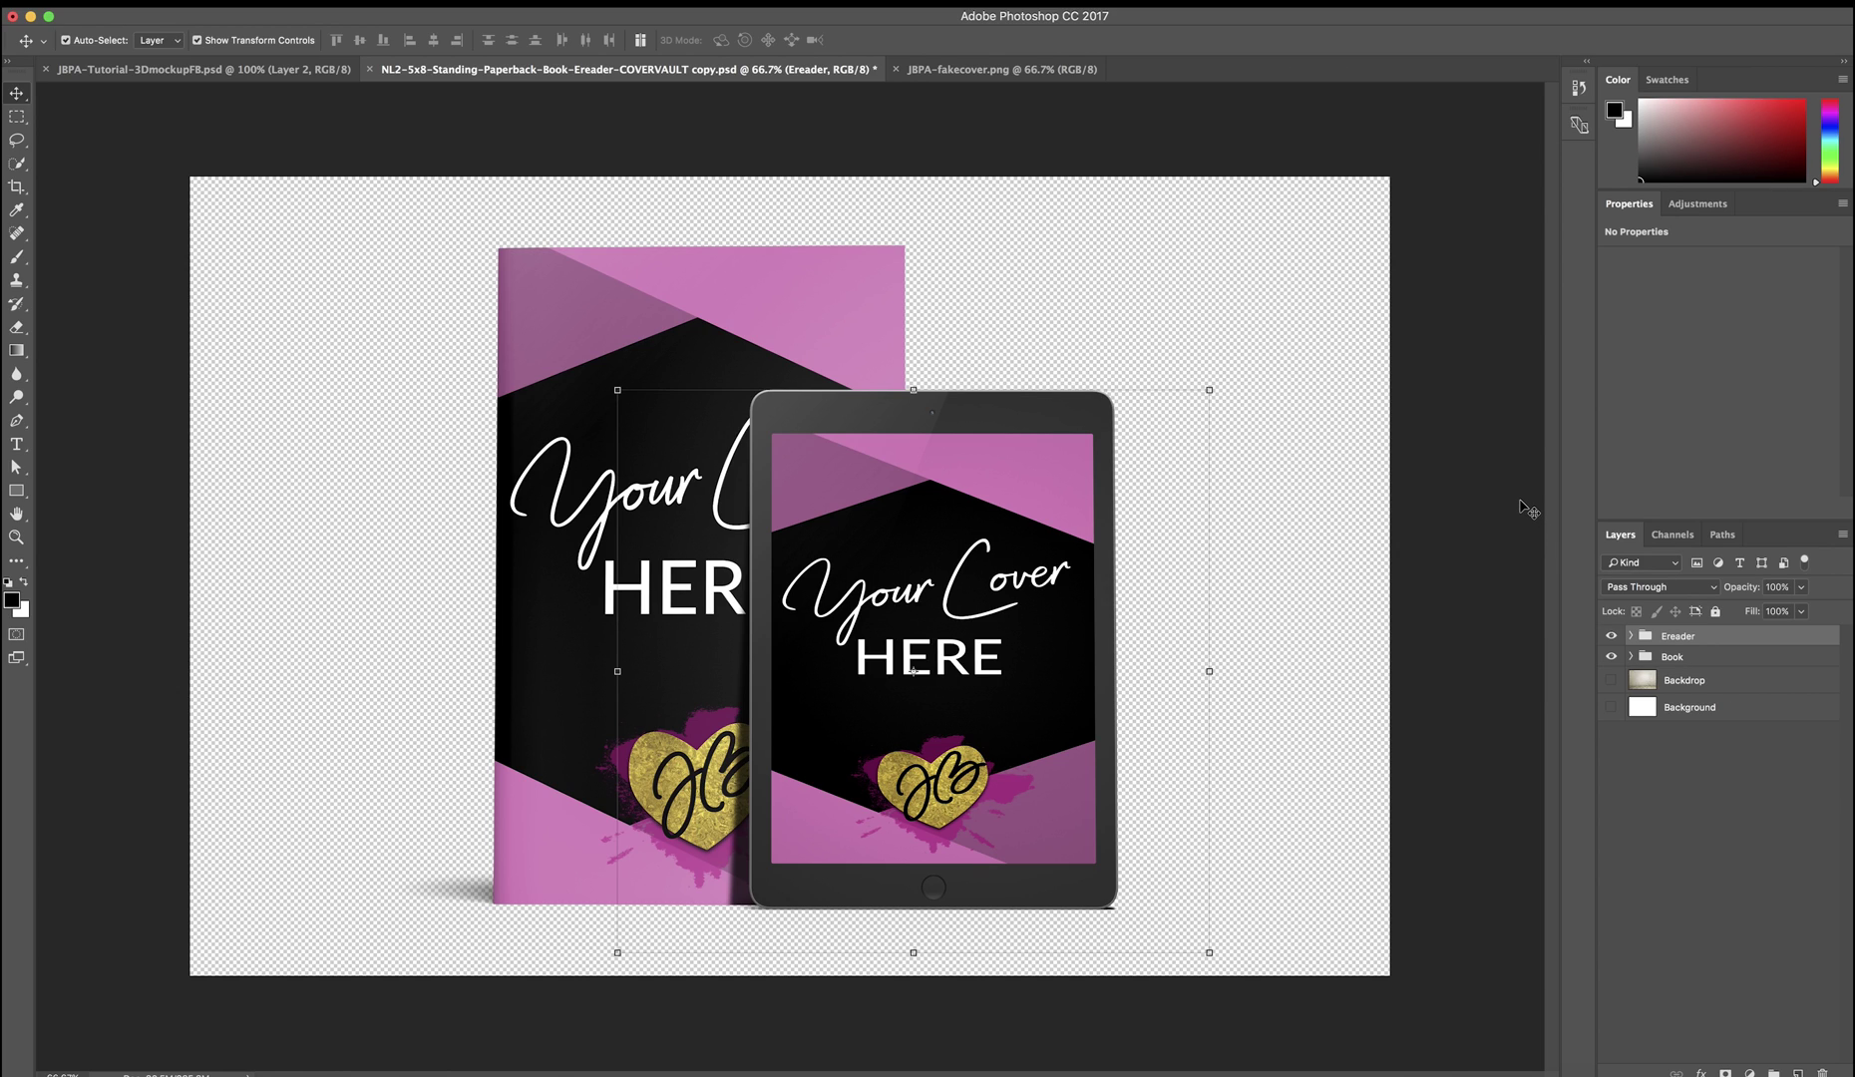
# Set up a Save As of the mockup to the Tutorial folder with the name 3drender1 and PNG format.
pyautogui.click(55, 0)
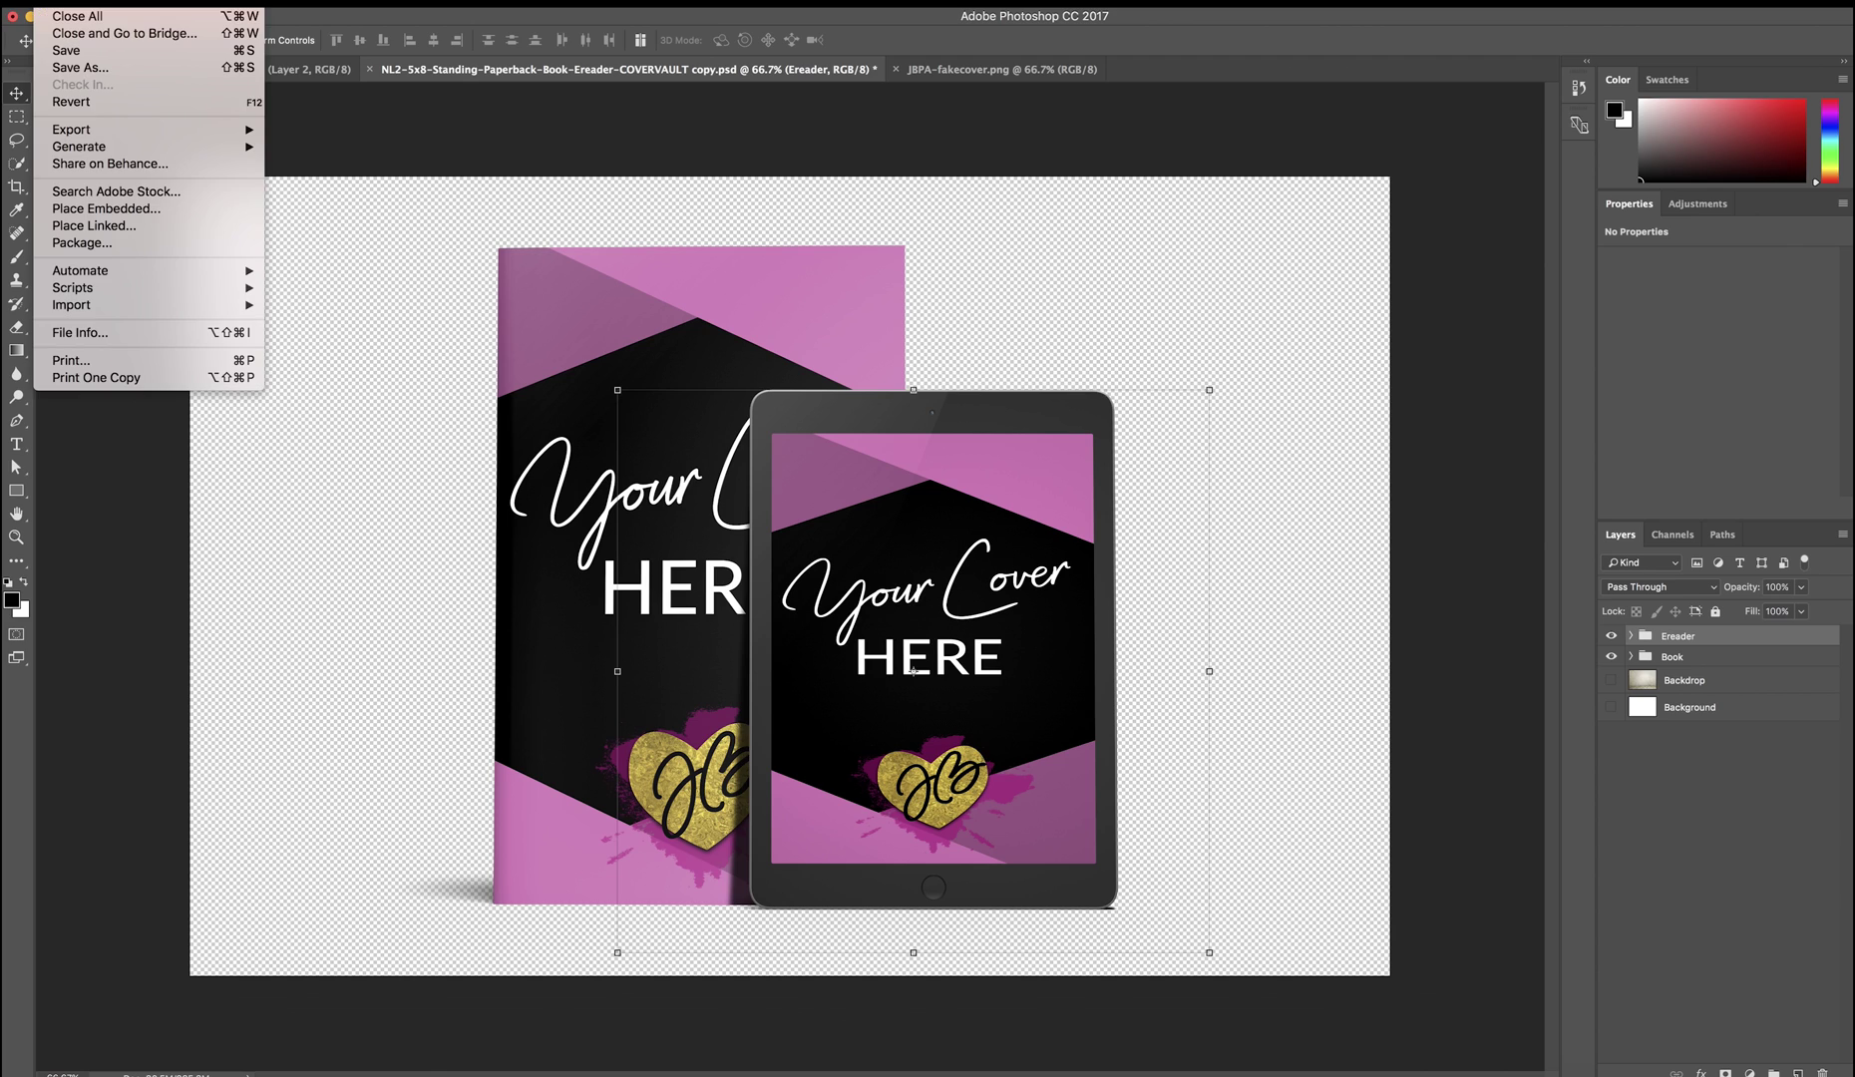
pyautogui.click(64, 68)
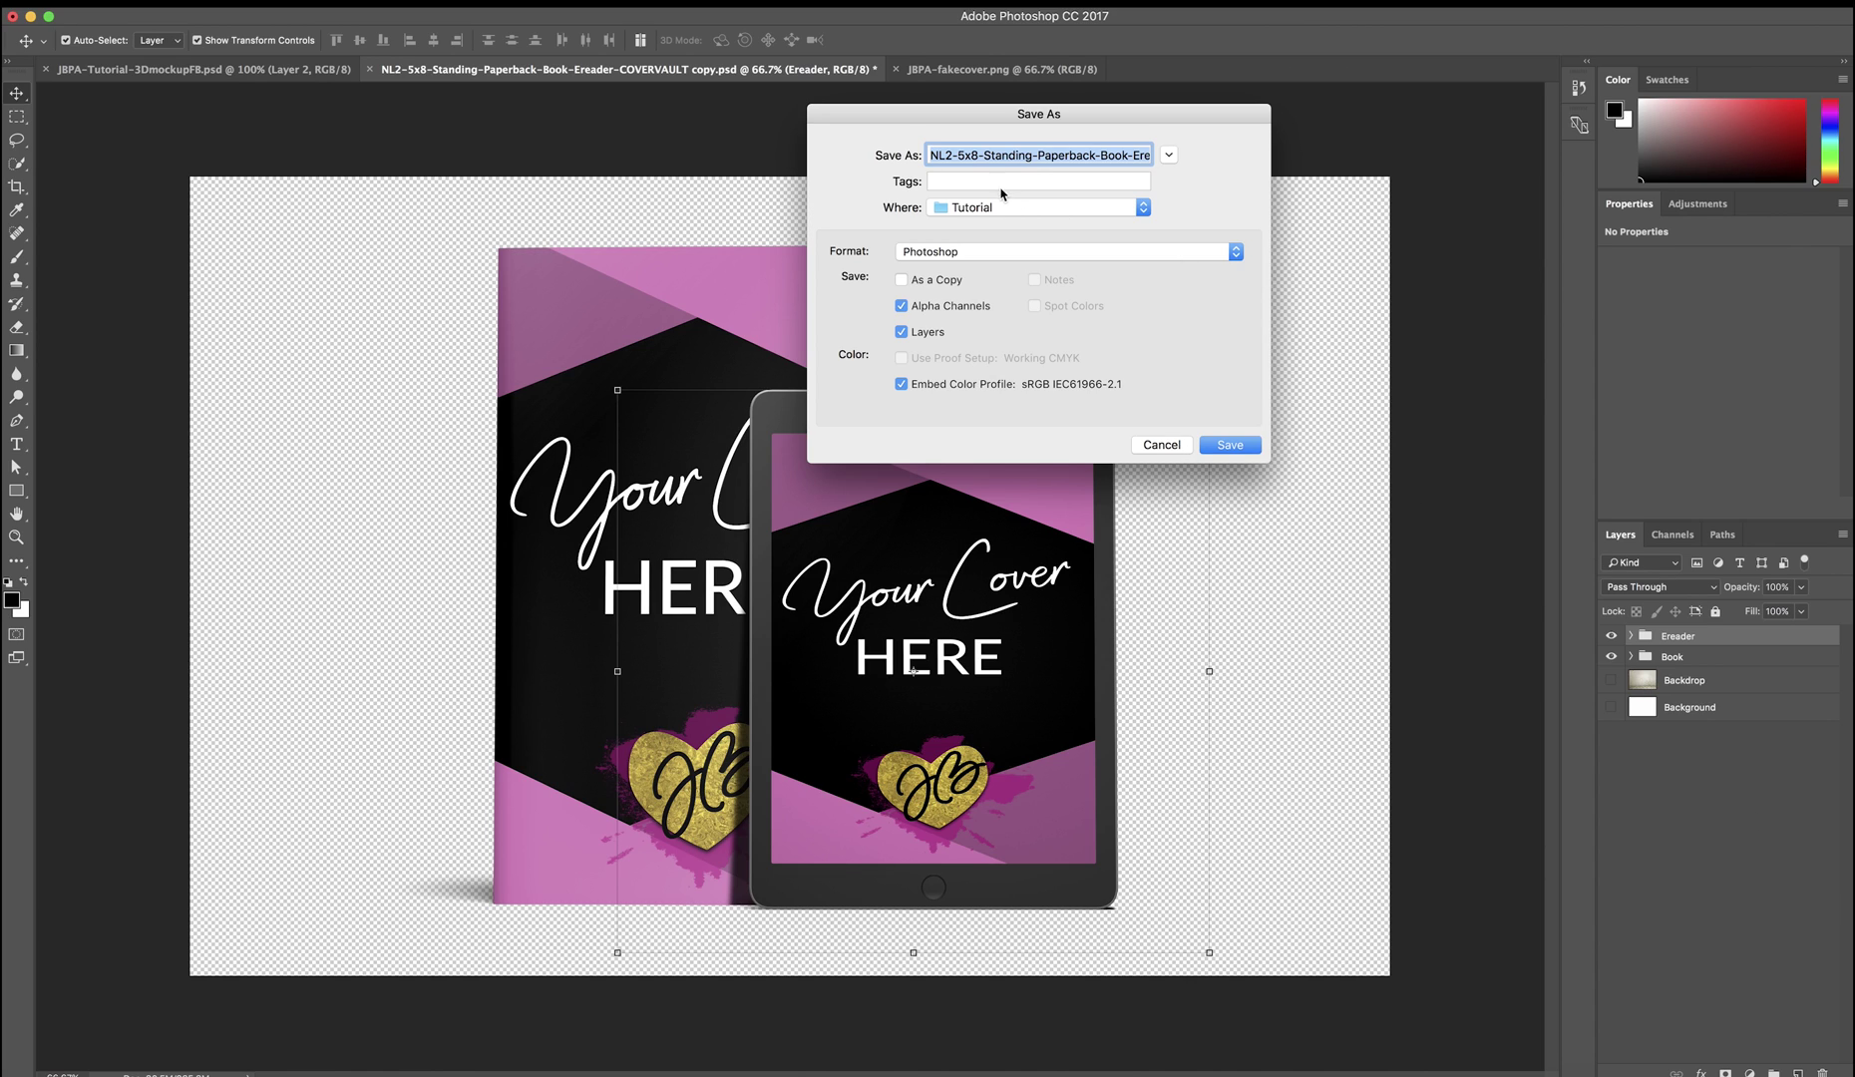
pyautogui.write('3drender')
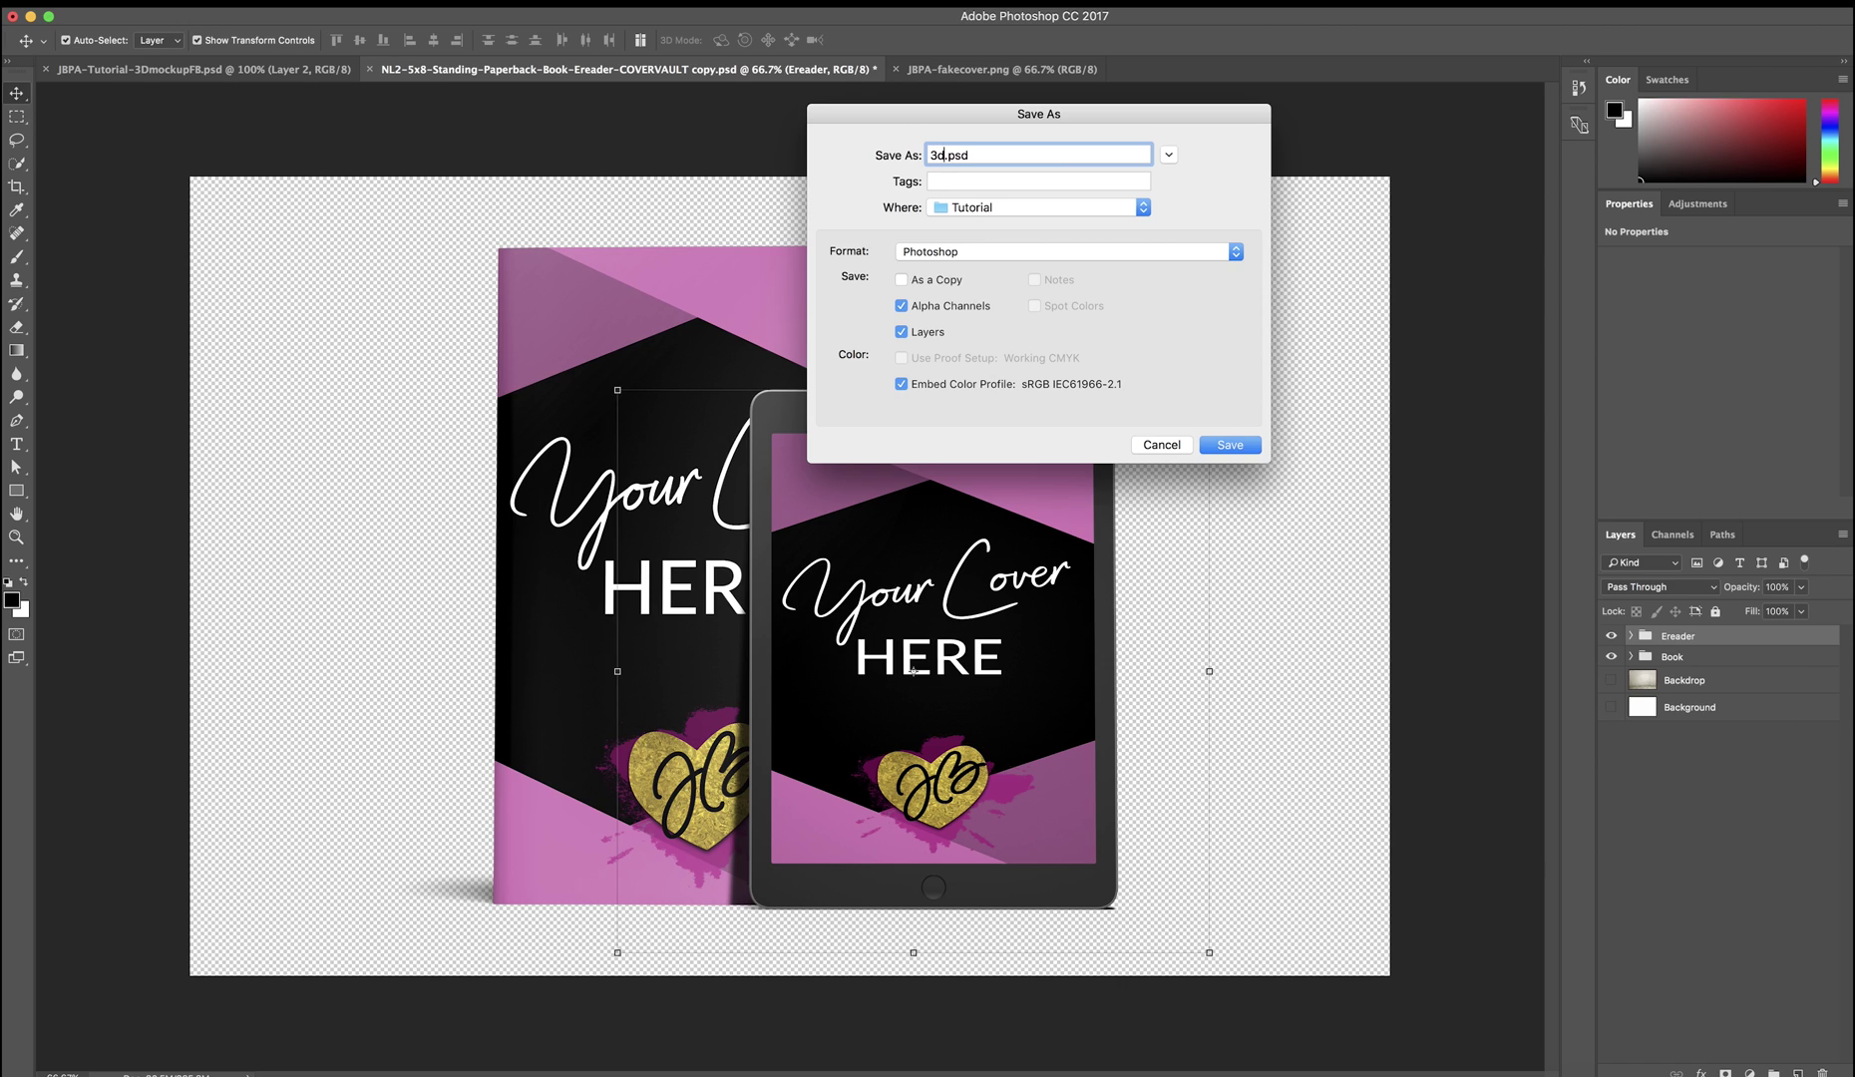
pyautogui.write('1')
pyautogui.click(985, 253)
pyautogui.click(984, 252)
pyautogui.click(1005, 250)
pyautogui.click(934, 483)
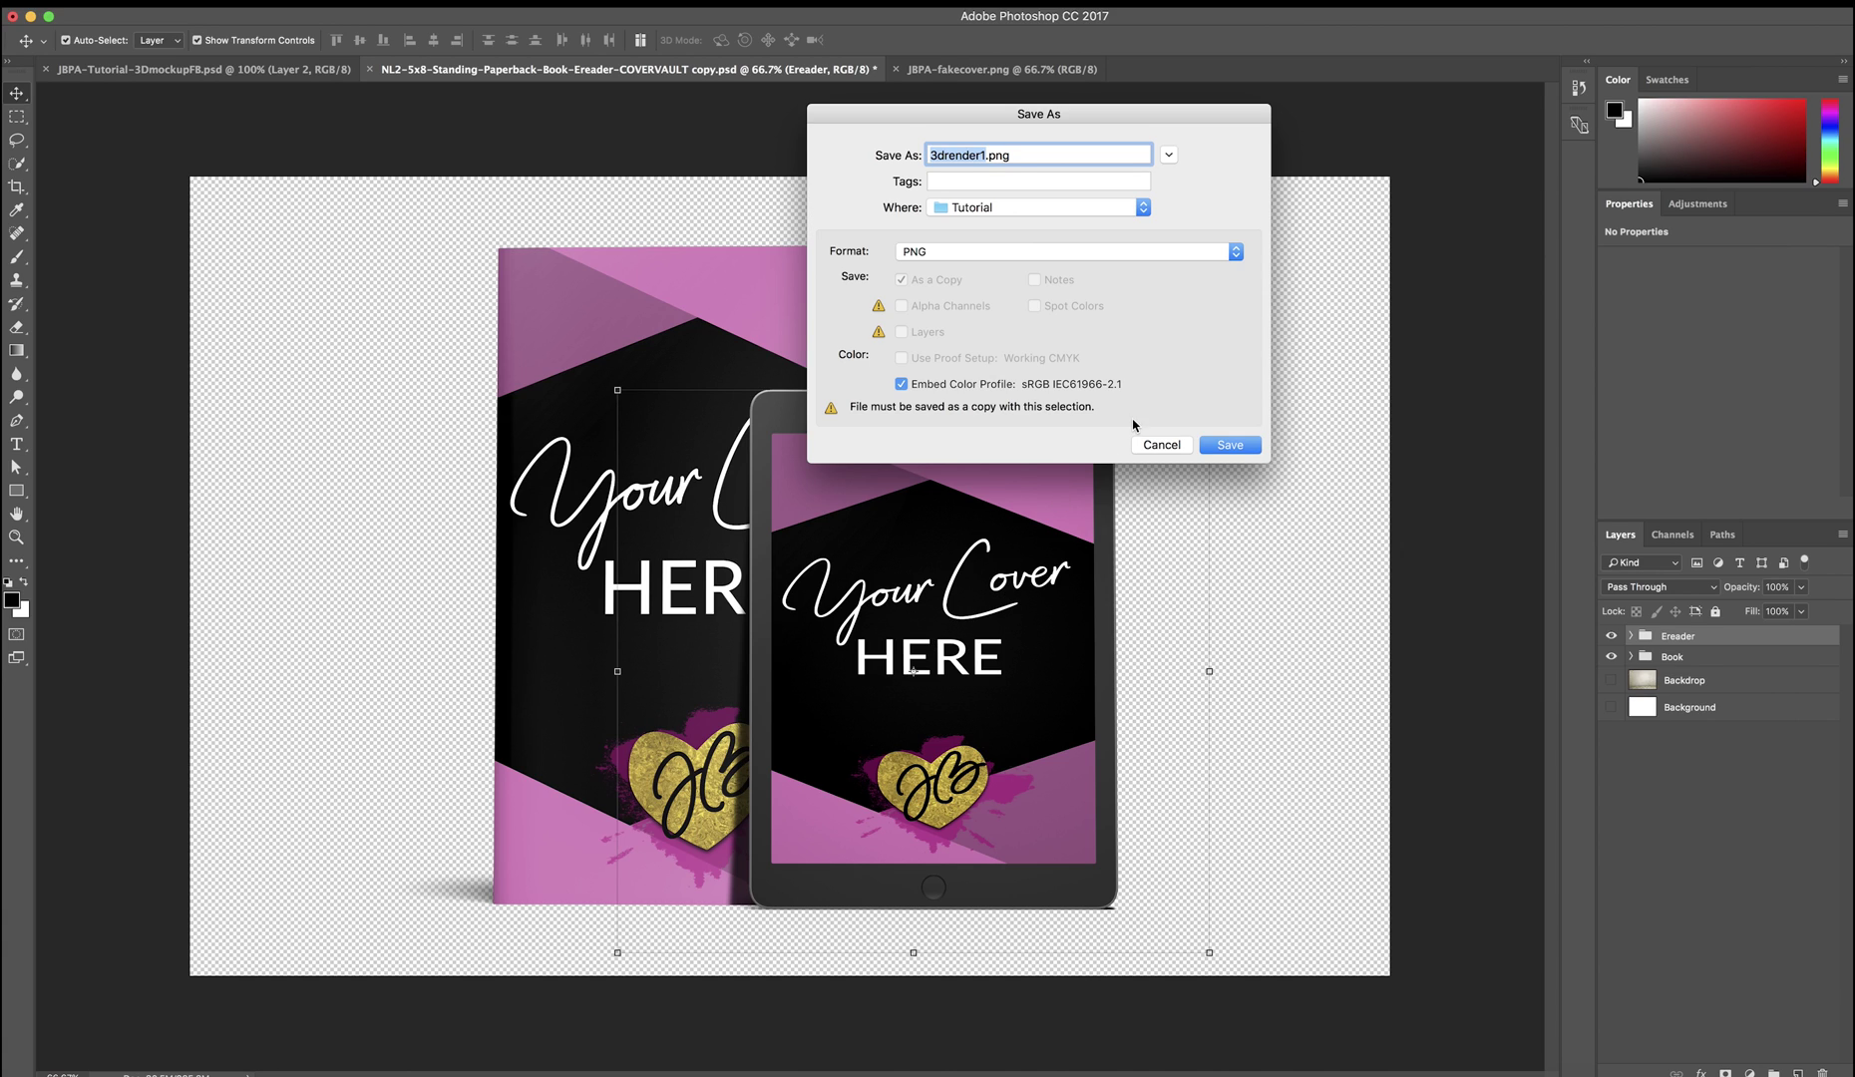
# Save the PNG over the existing 3Drender1.png, using Smallest / Slow compression and no interlacing.
pyautogui.click(1230, 448)
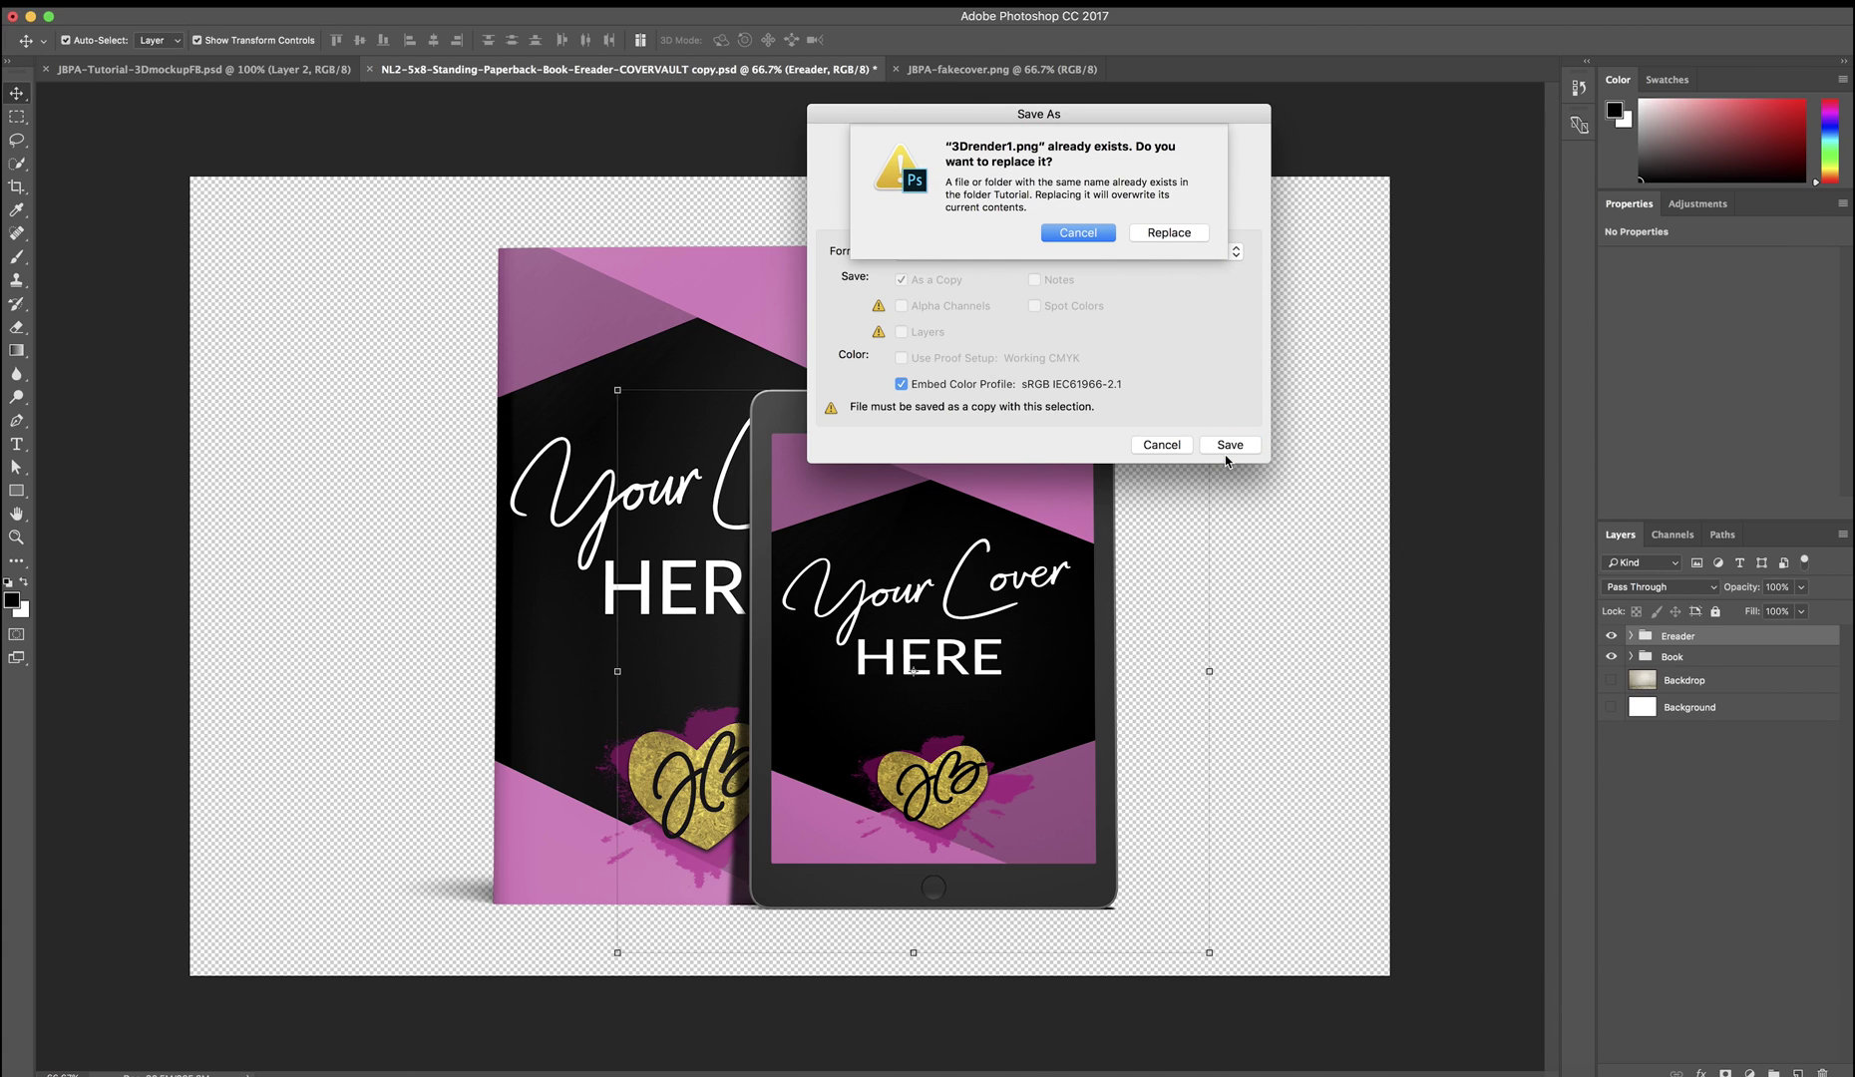
pyautogui.click(1182, 239)
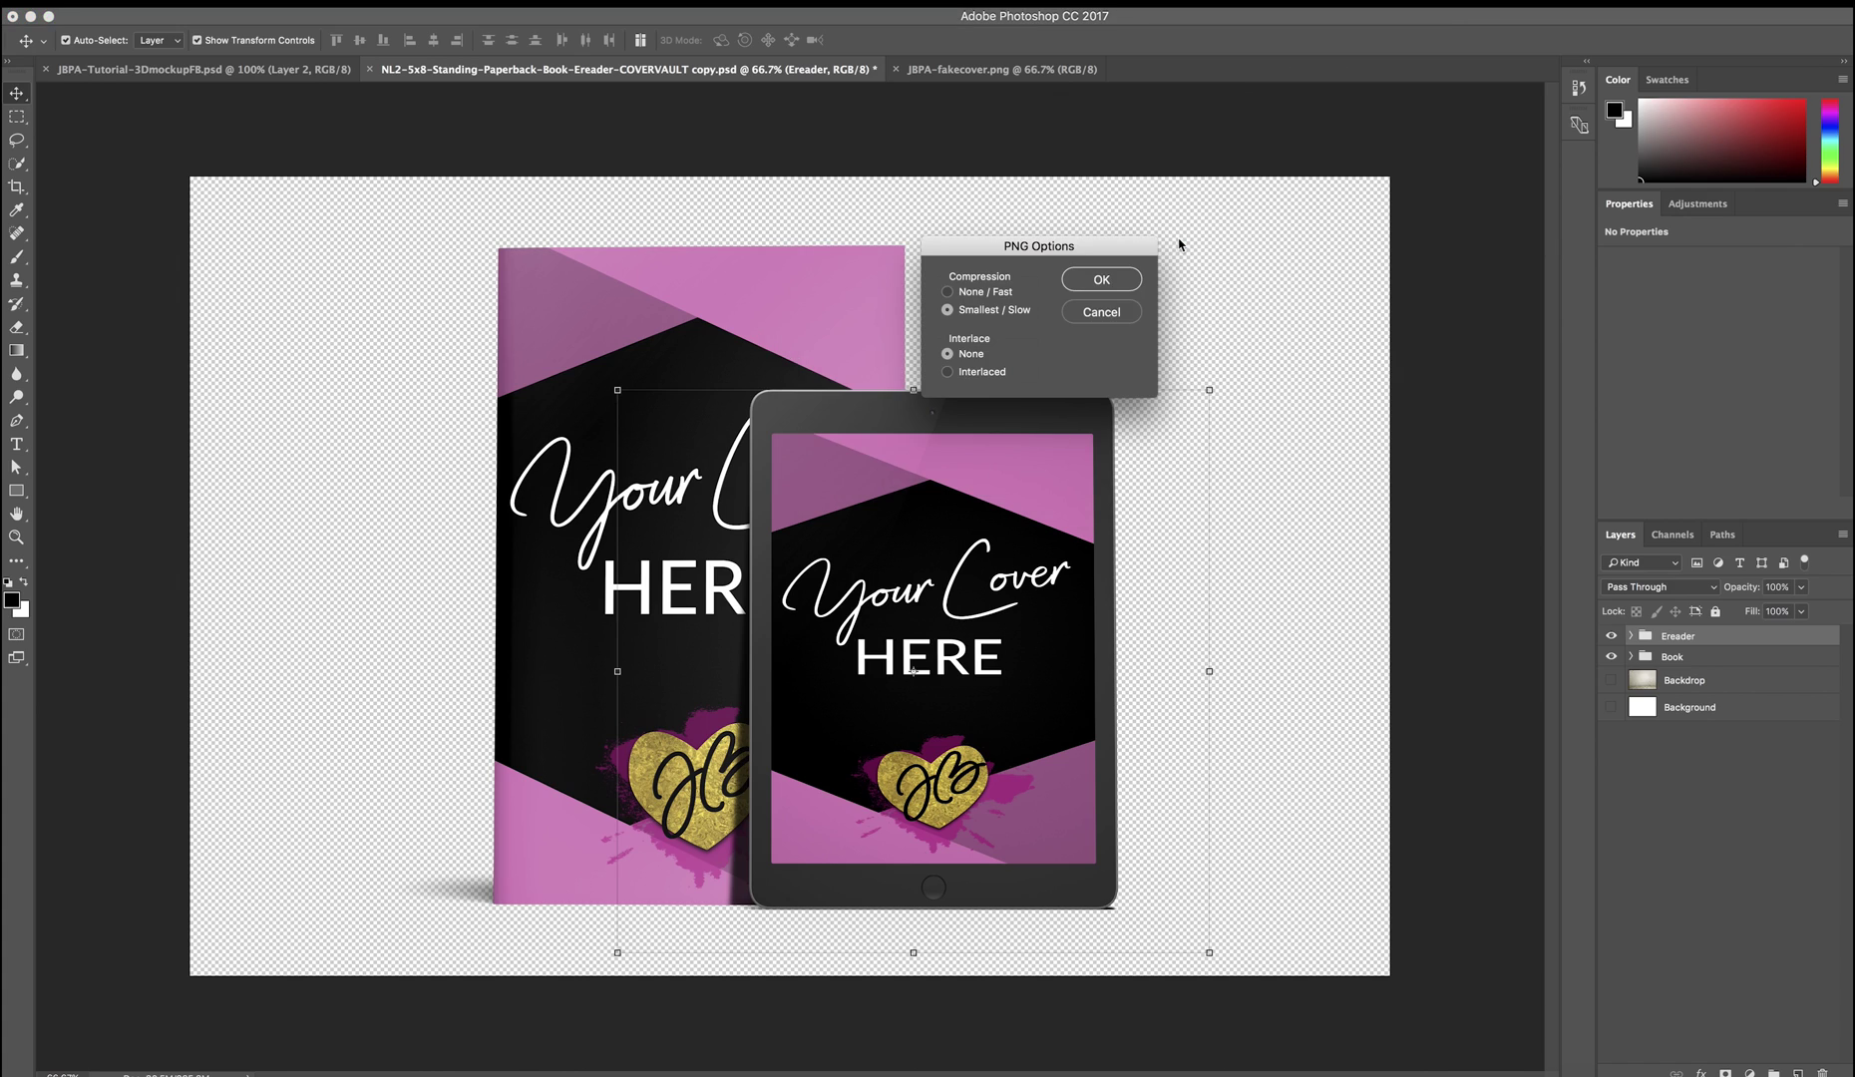
pyautogui.click(1094, 280)
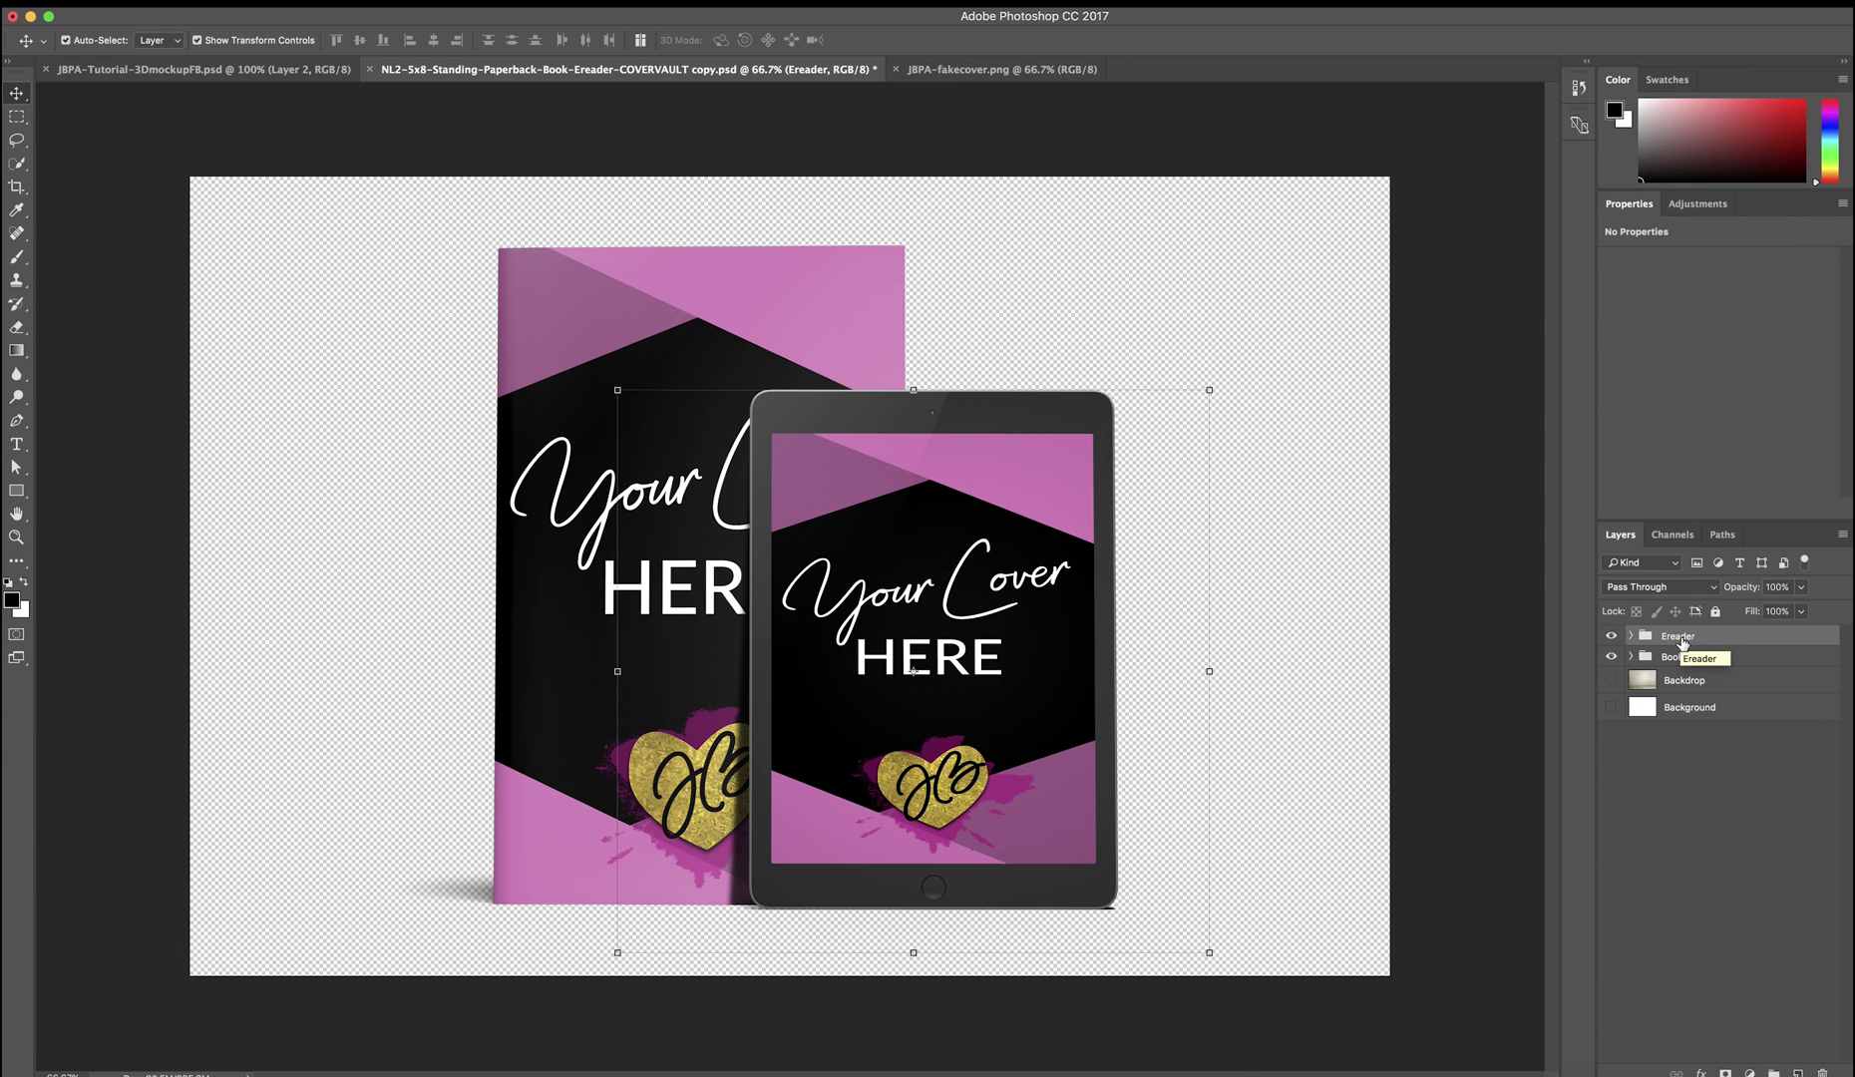
# Create a merged copy of the visible book and e-reader as a new layer above the Ereader group.
pyautogui.press('super')
pyautogui.press('super+v')
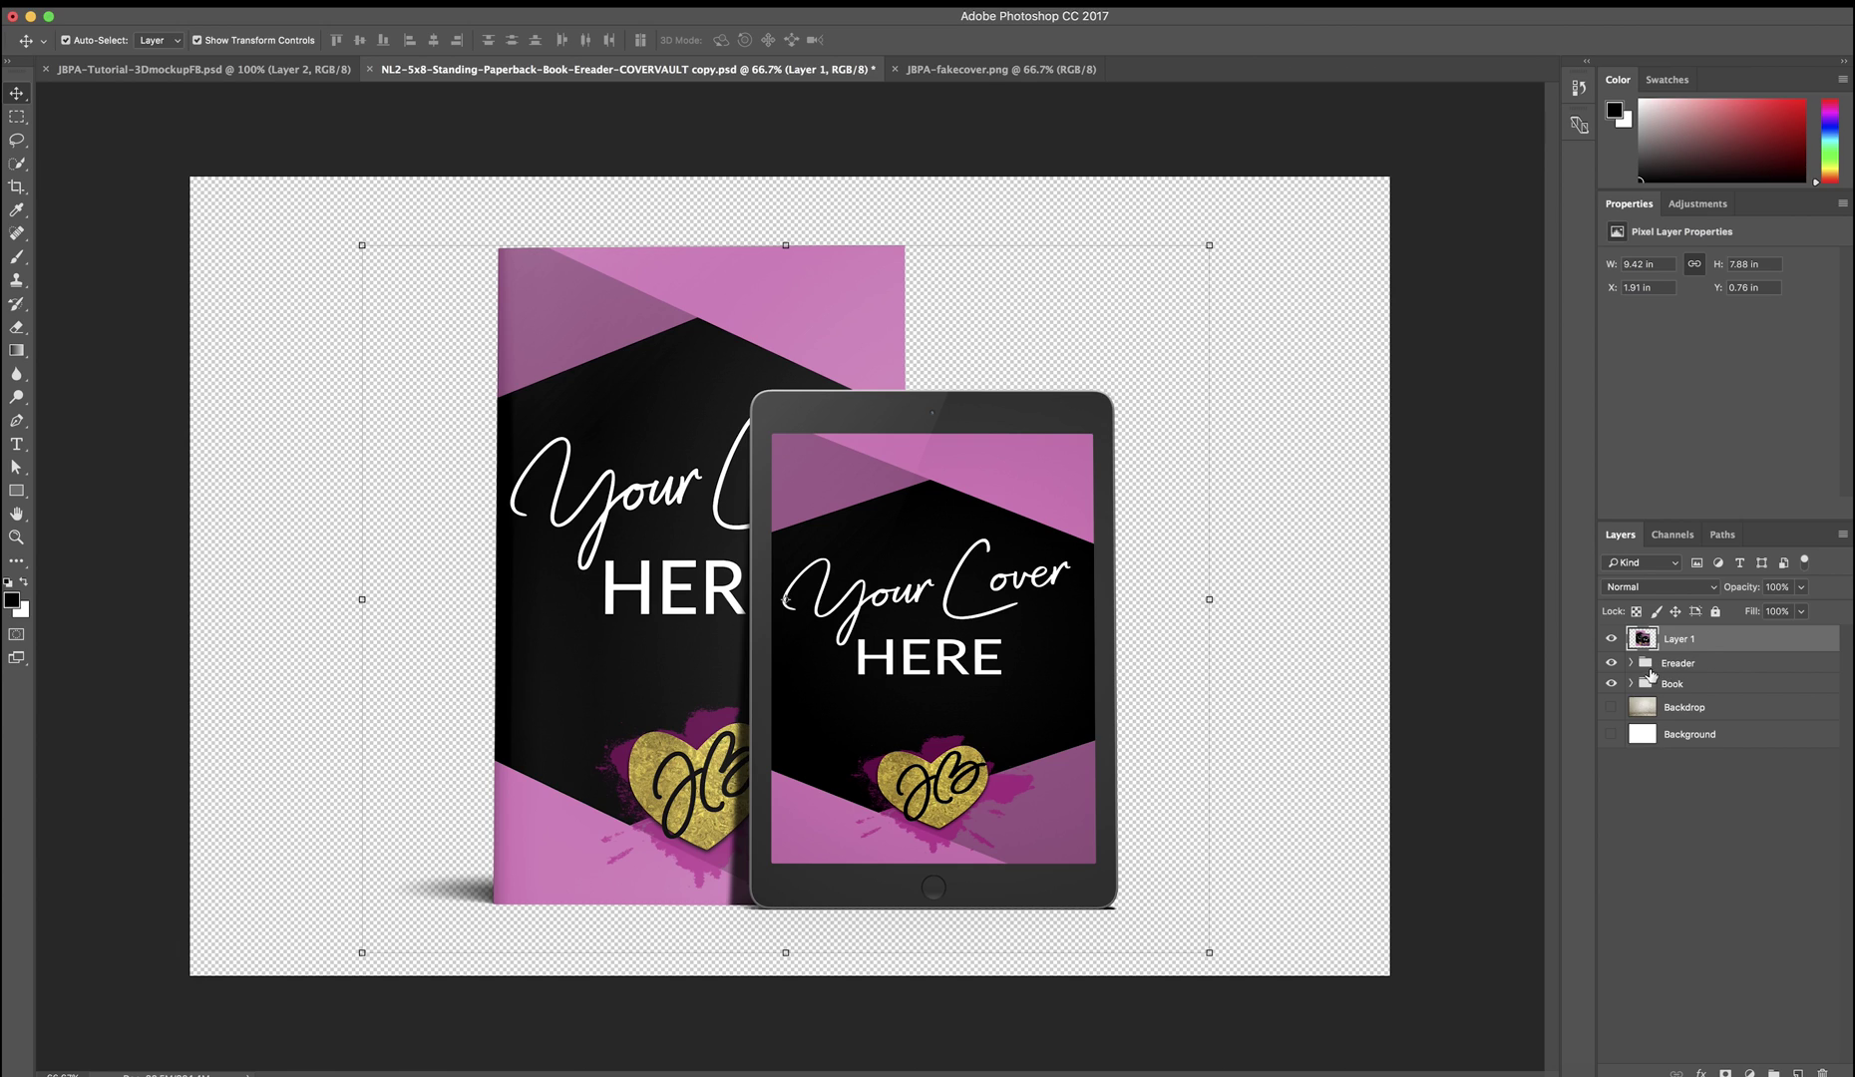
# Hide Layer 1 and create another merged copy of the visible book and e-reader directly above the Ereader group.
pyautogui.click(1700, 666)
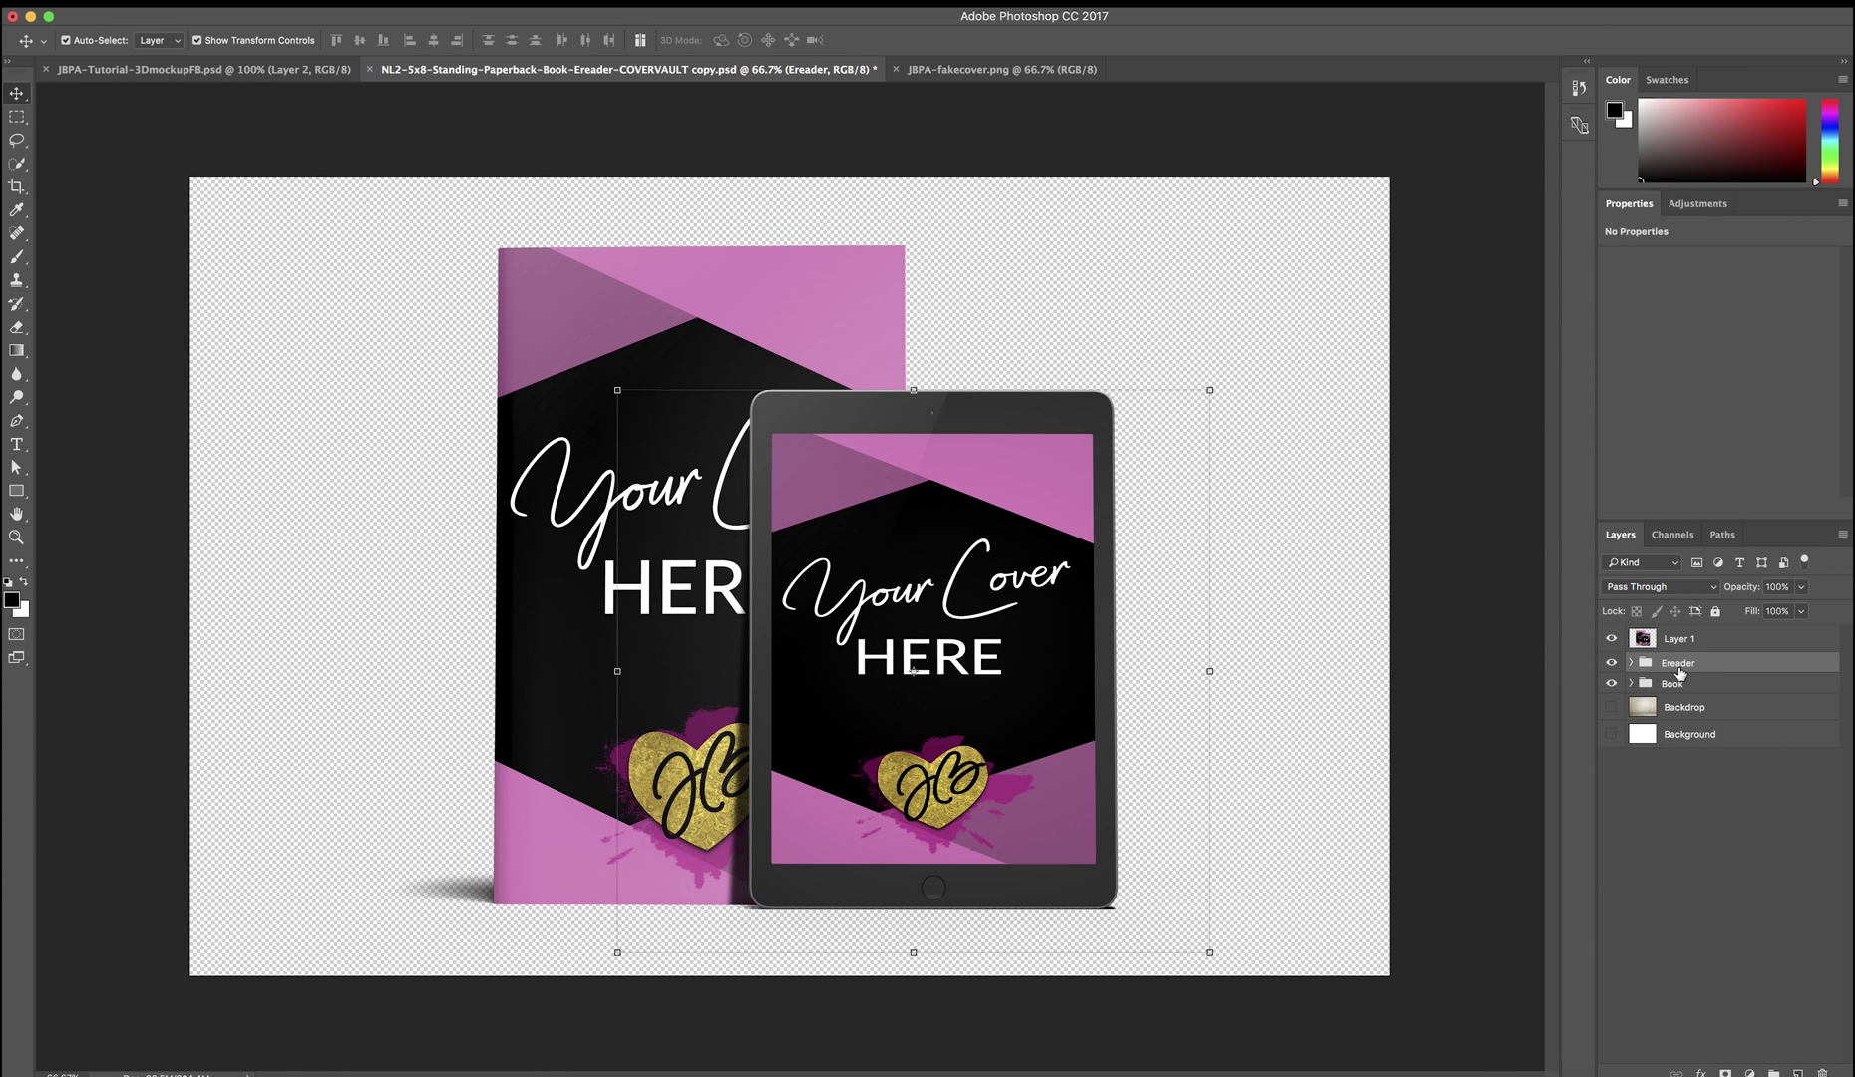
pyautogui.click(1610, 638)
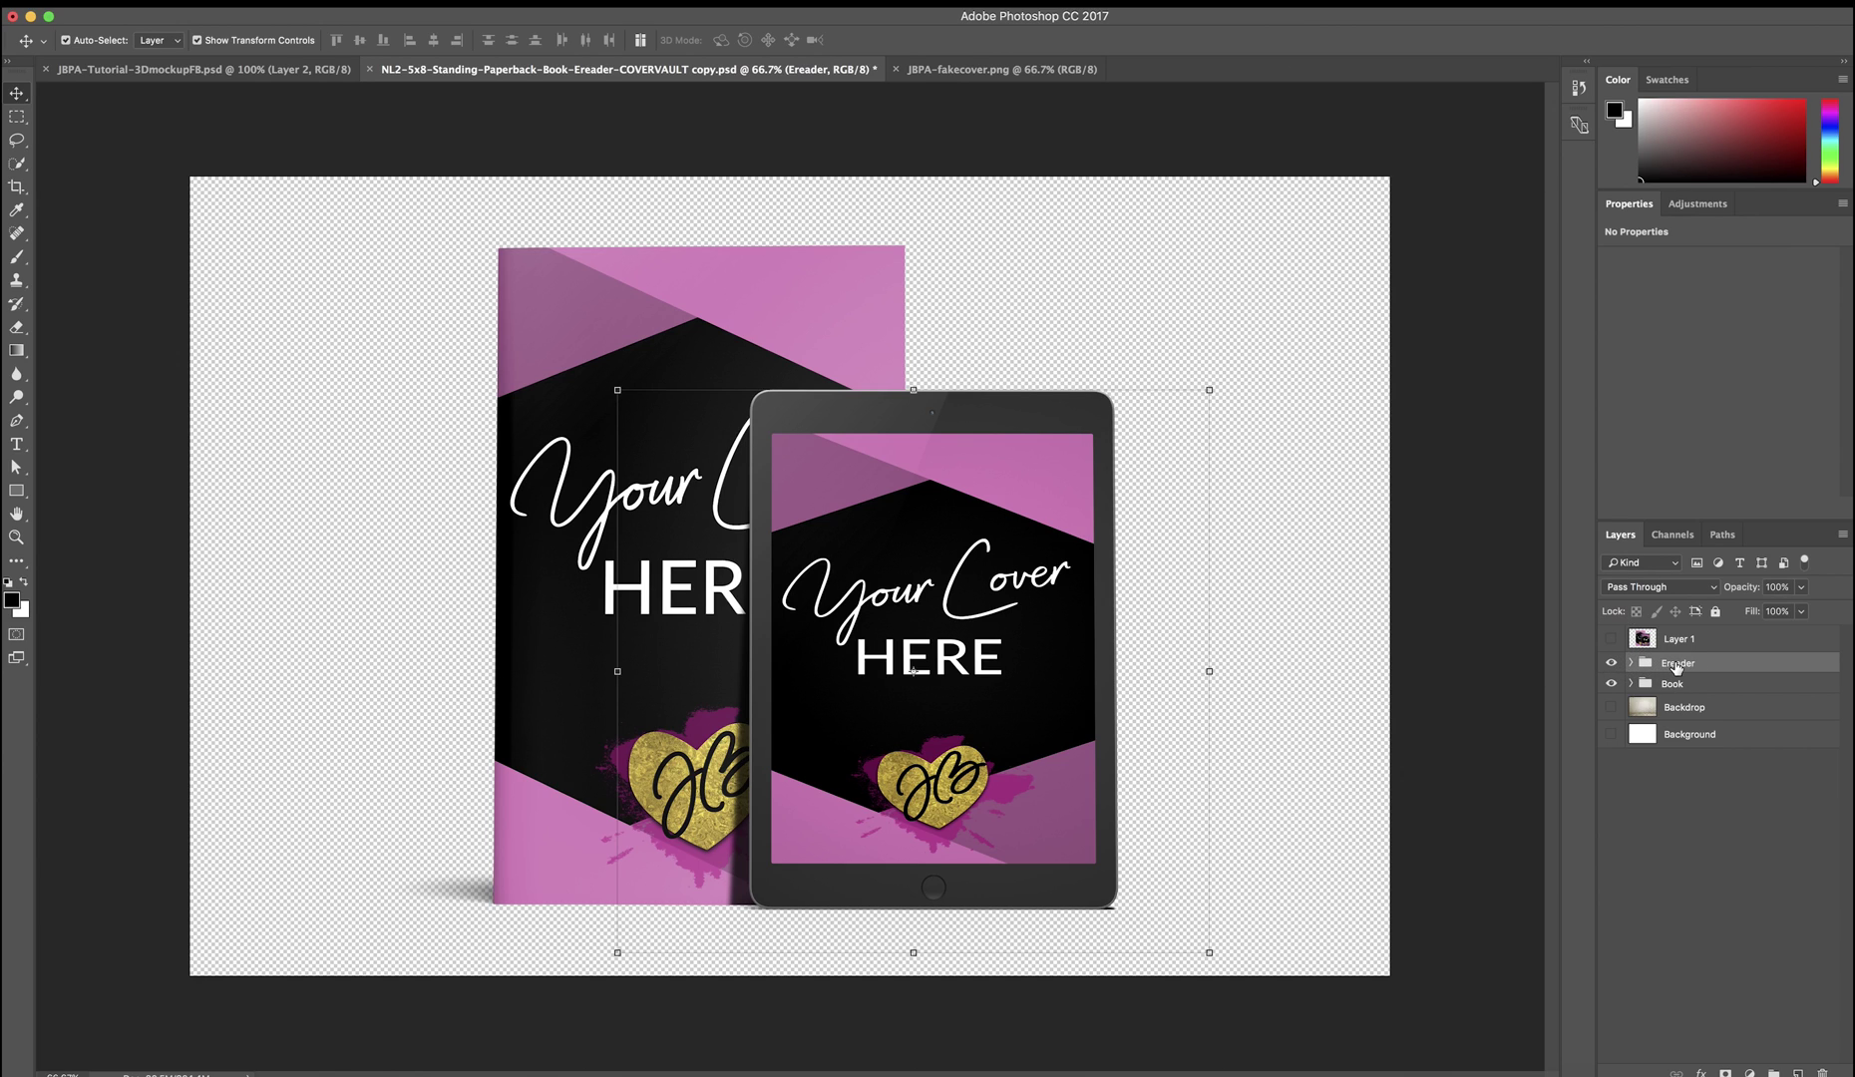
pyautogui.press('super+v')
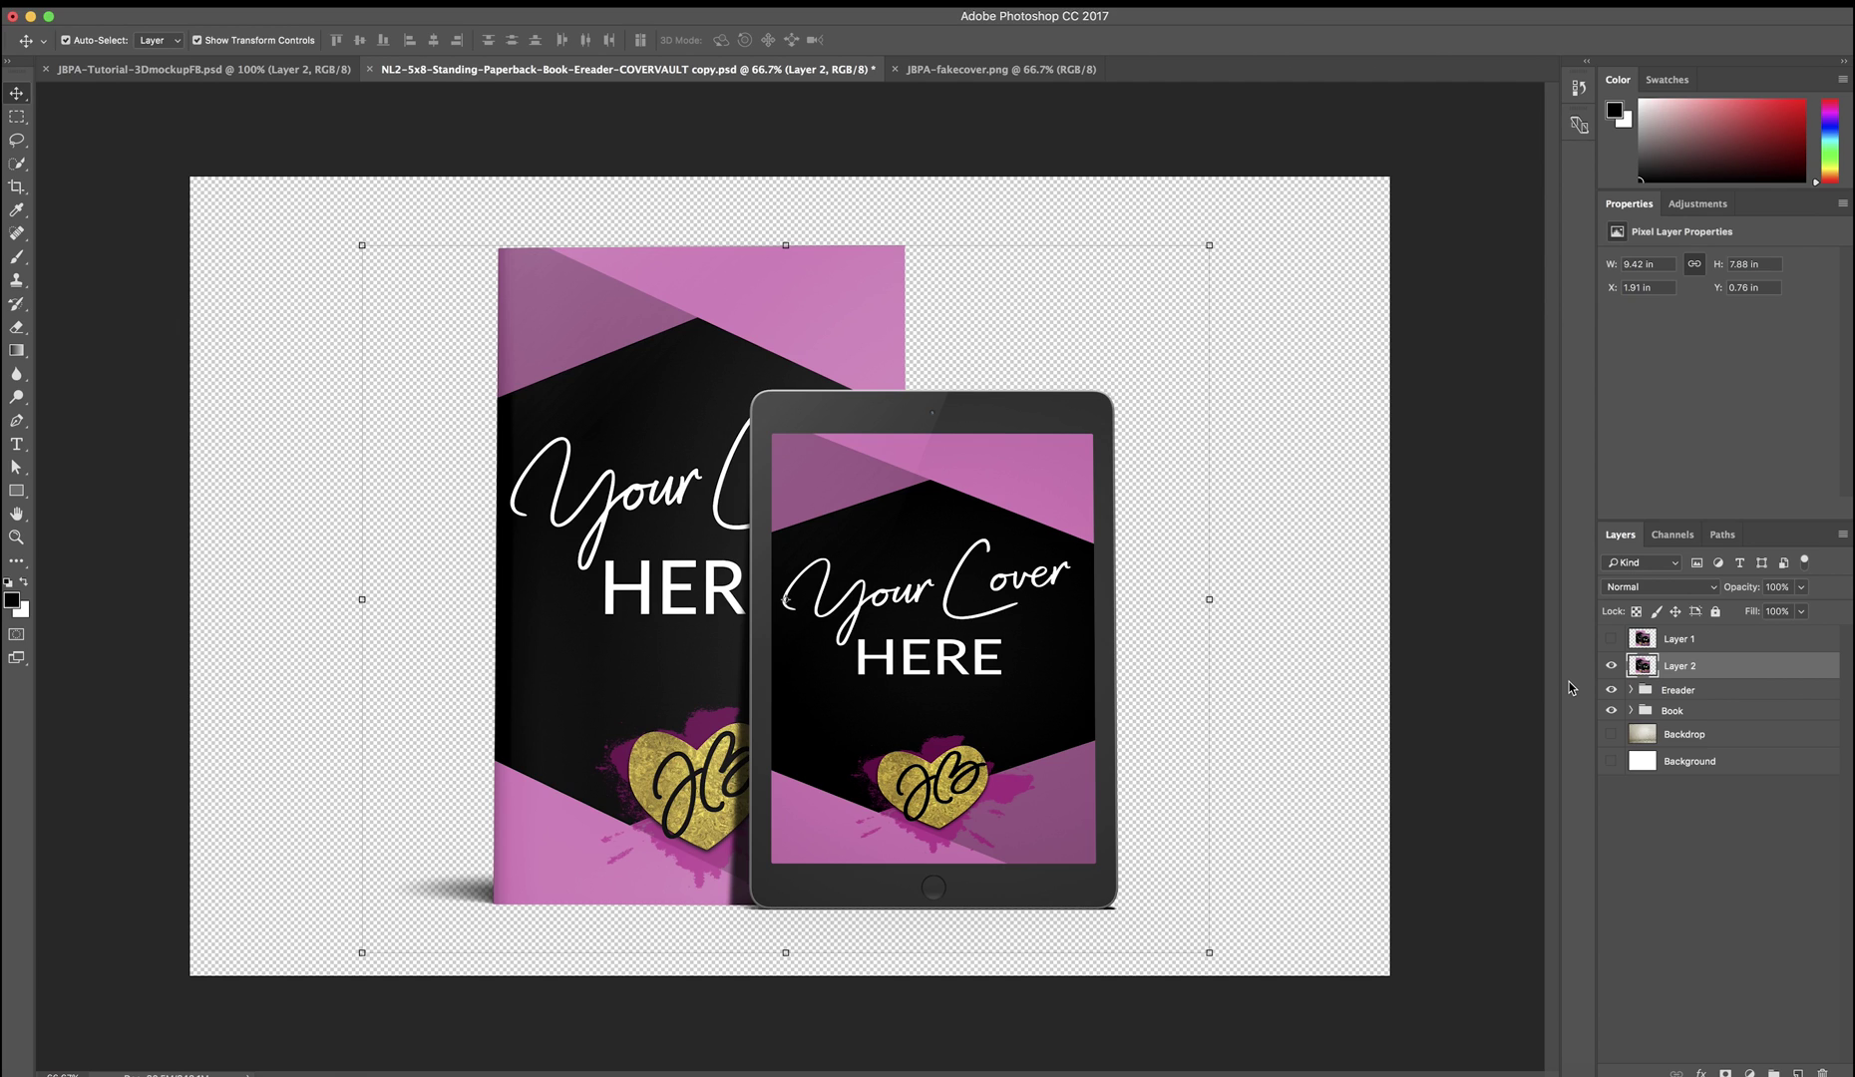
# Select the entire canvas and copy the merged mockup layer.
pyautogui.press('super')
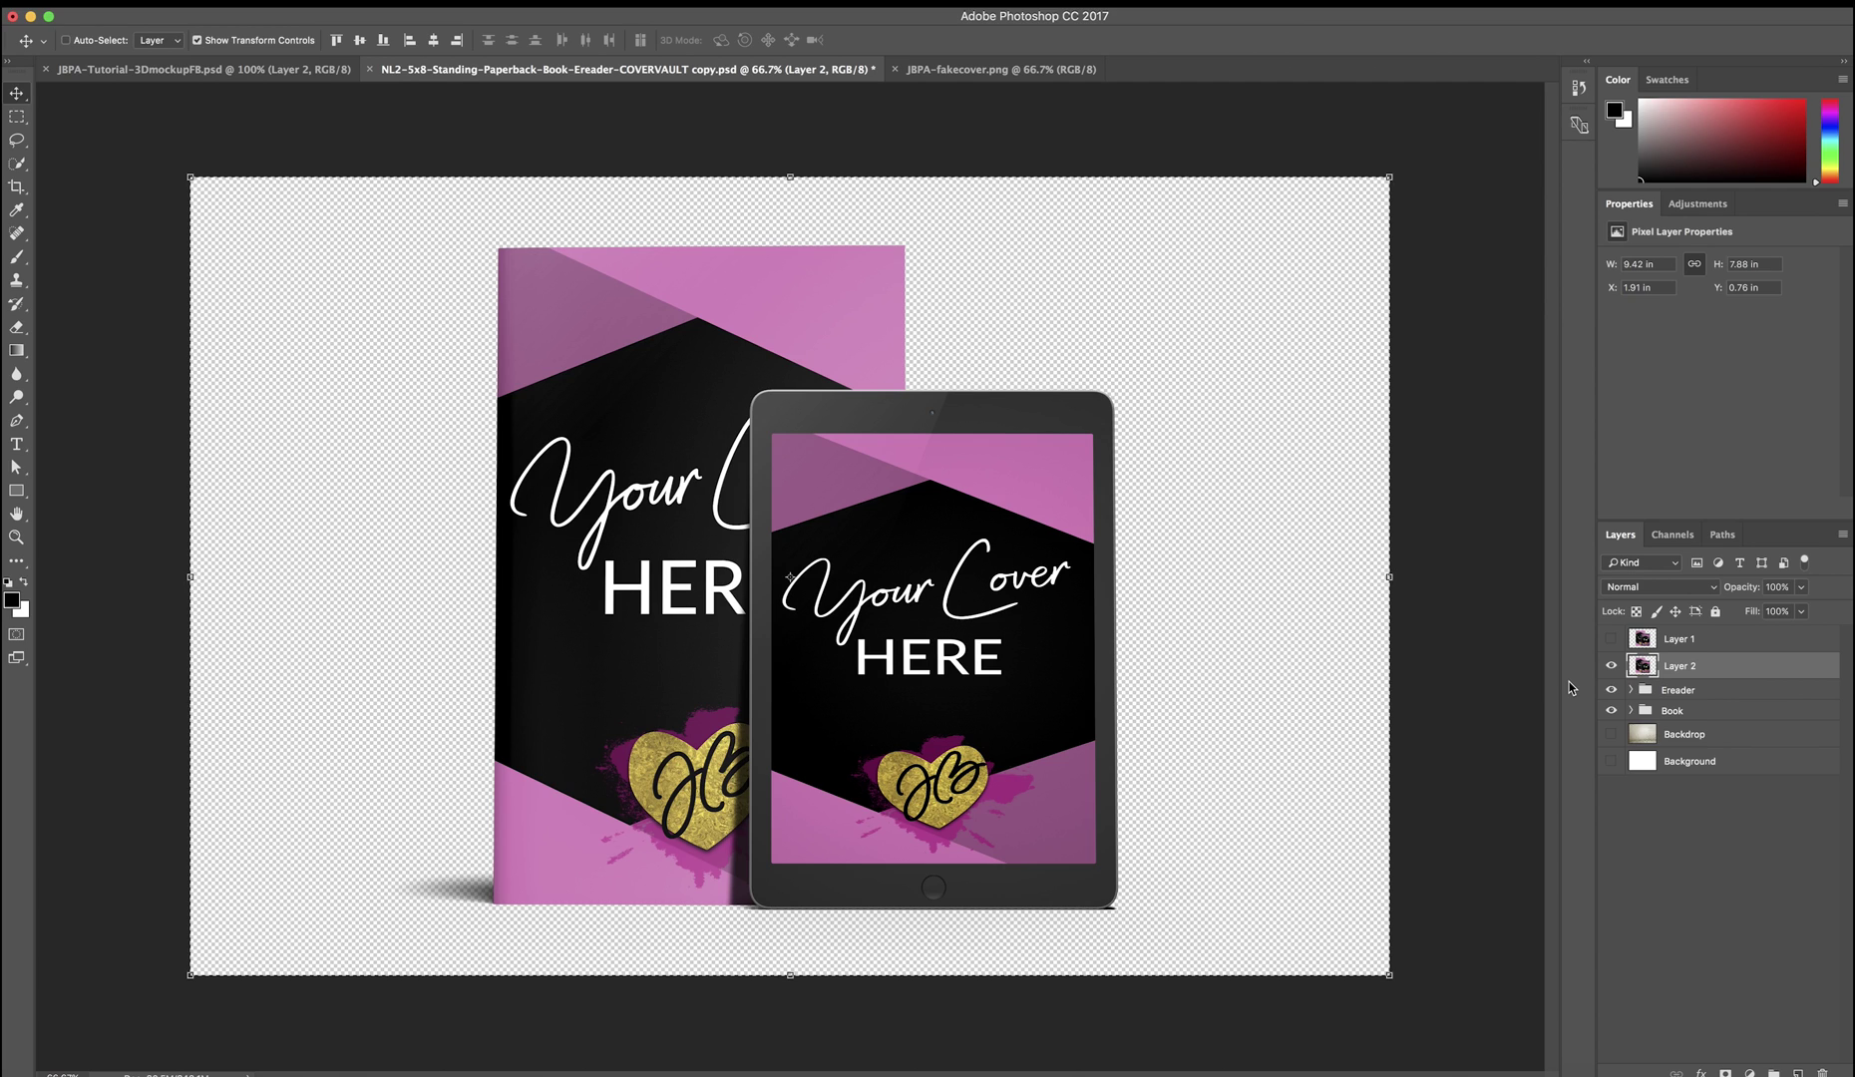
pyautogui.press('super')
pyautogui.press('super')
# In JBPA-Tutorial-3DmockupFB.psd, hide the existing mockup on Layer 1 and paste the copied mockup as a new layer.
pyautogui.click(209, 69)
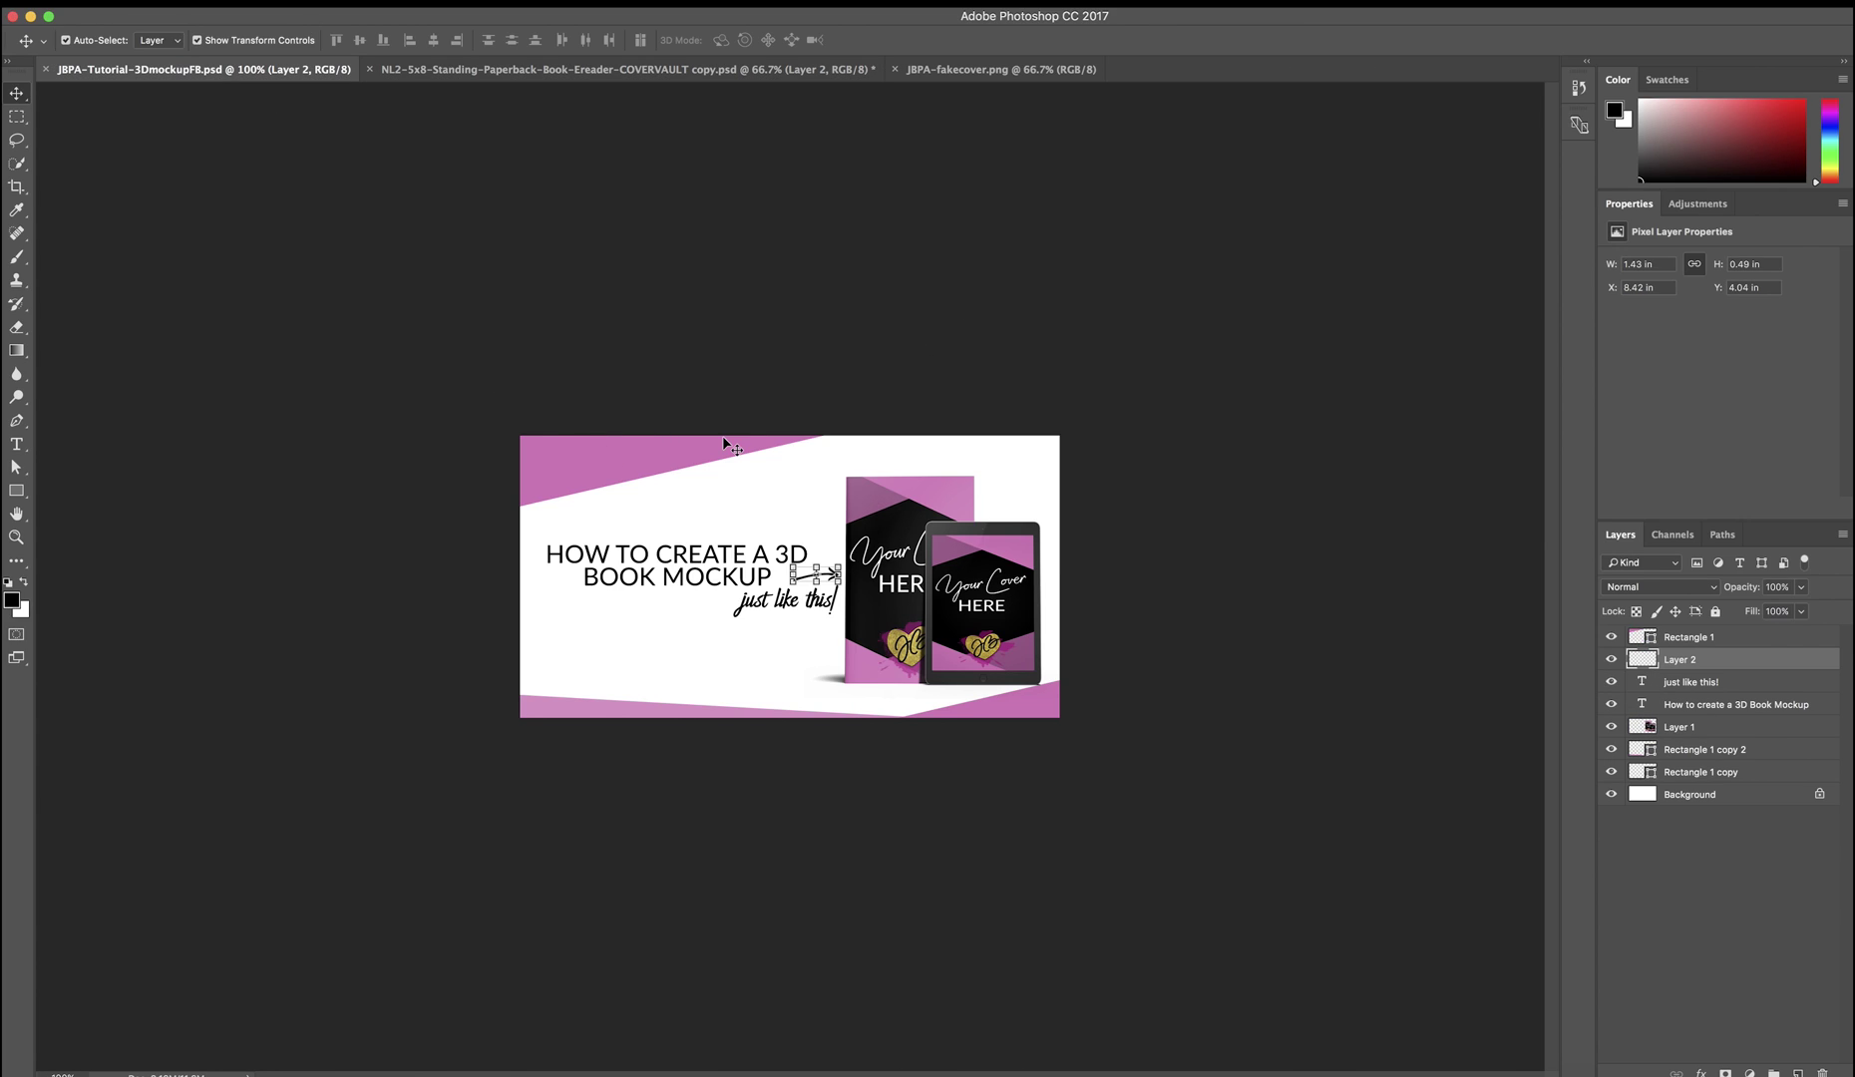
pyautogui.press('super+equal')
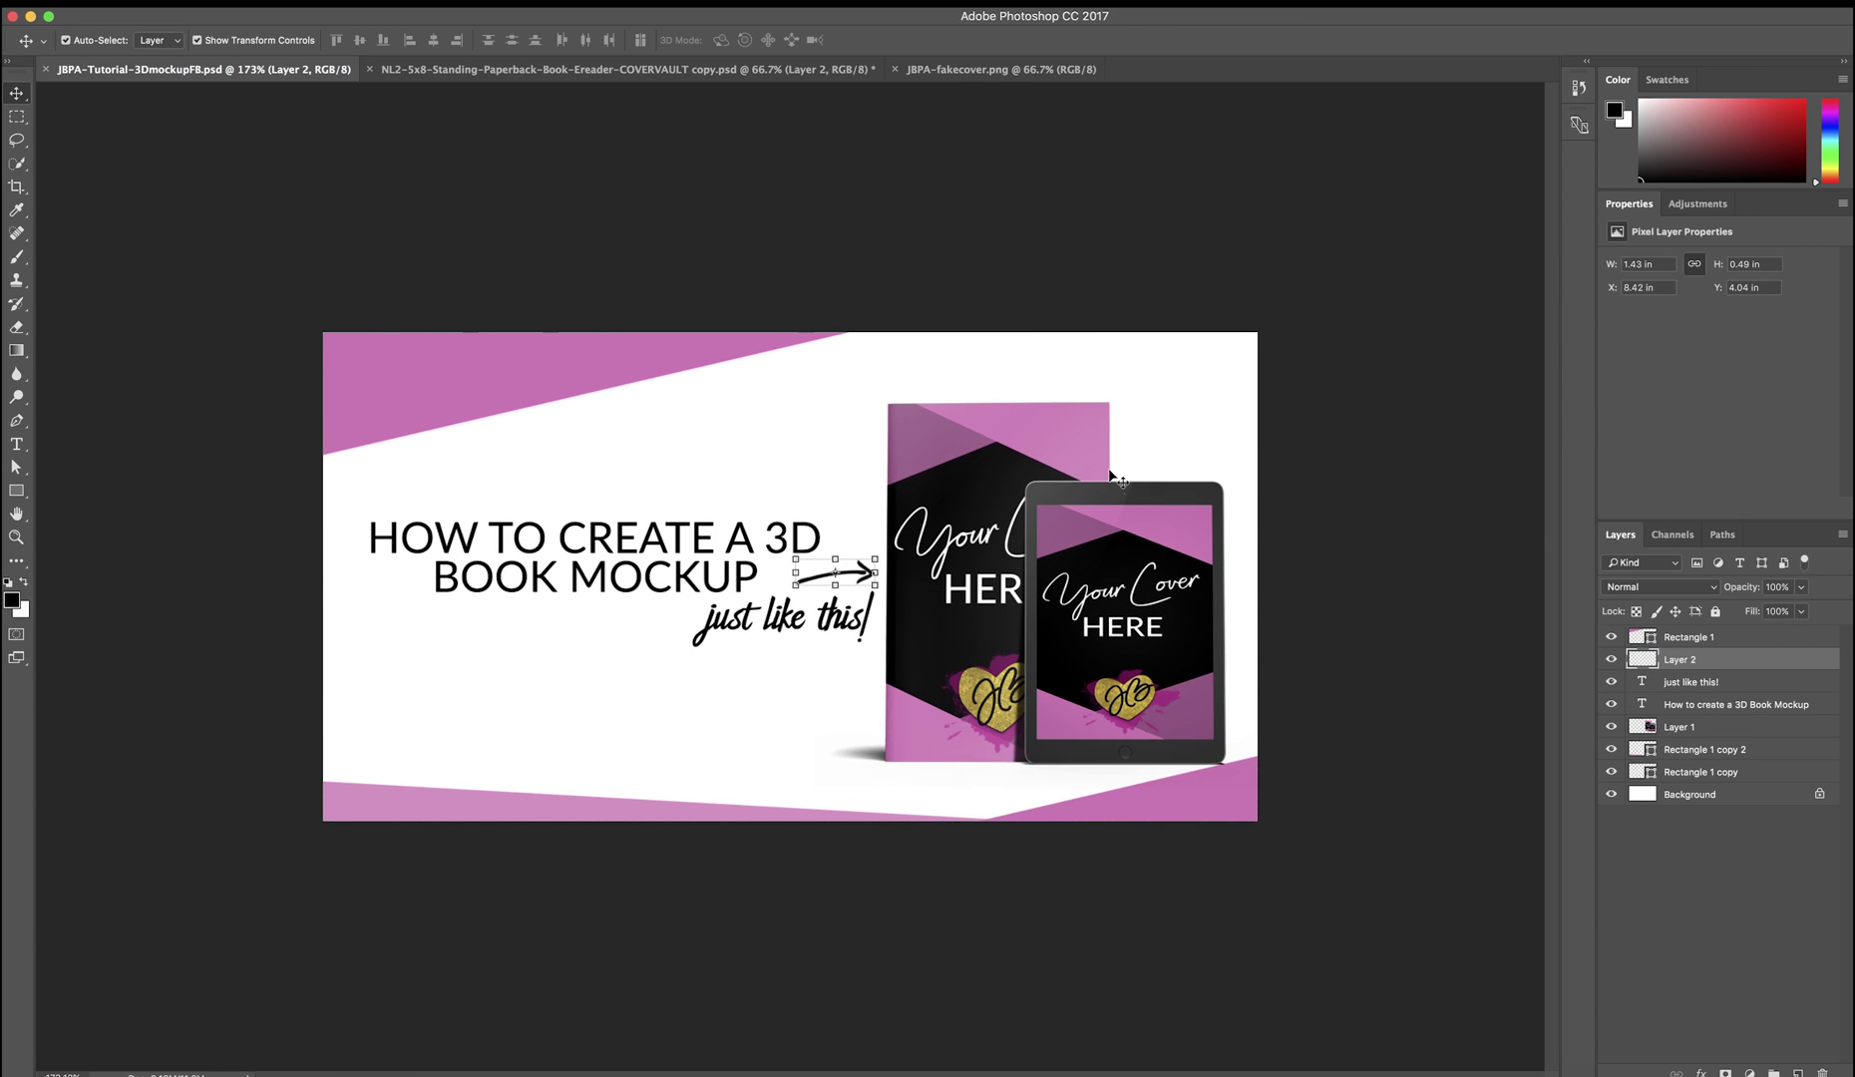
pyautogui.click(1612, 727)
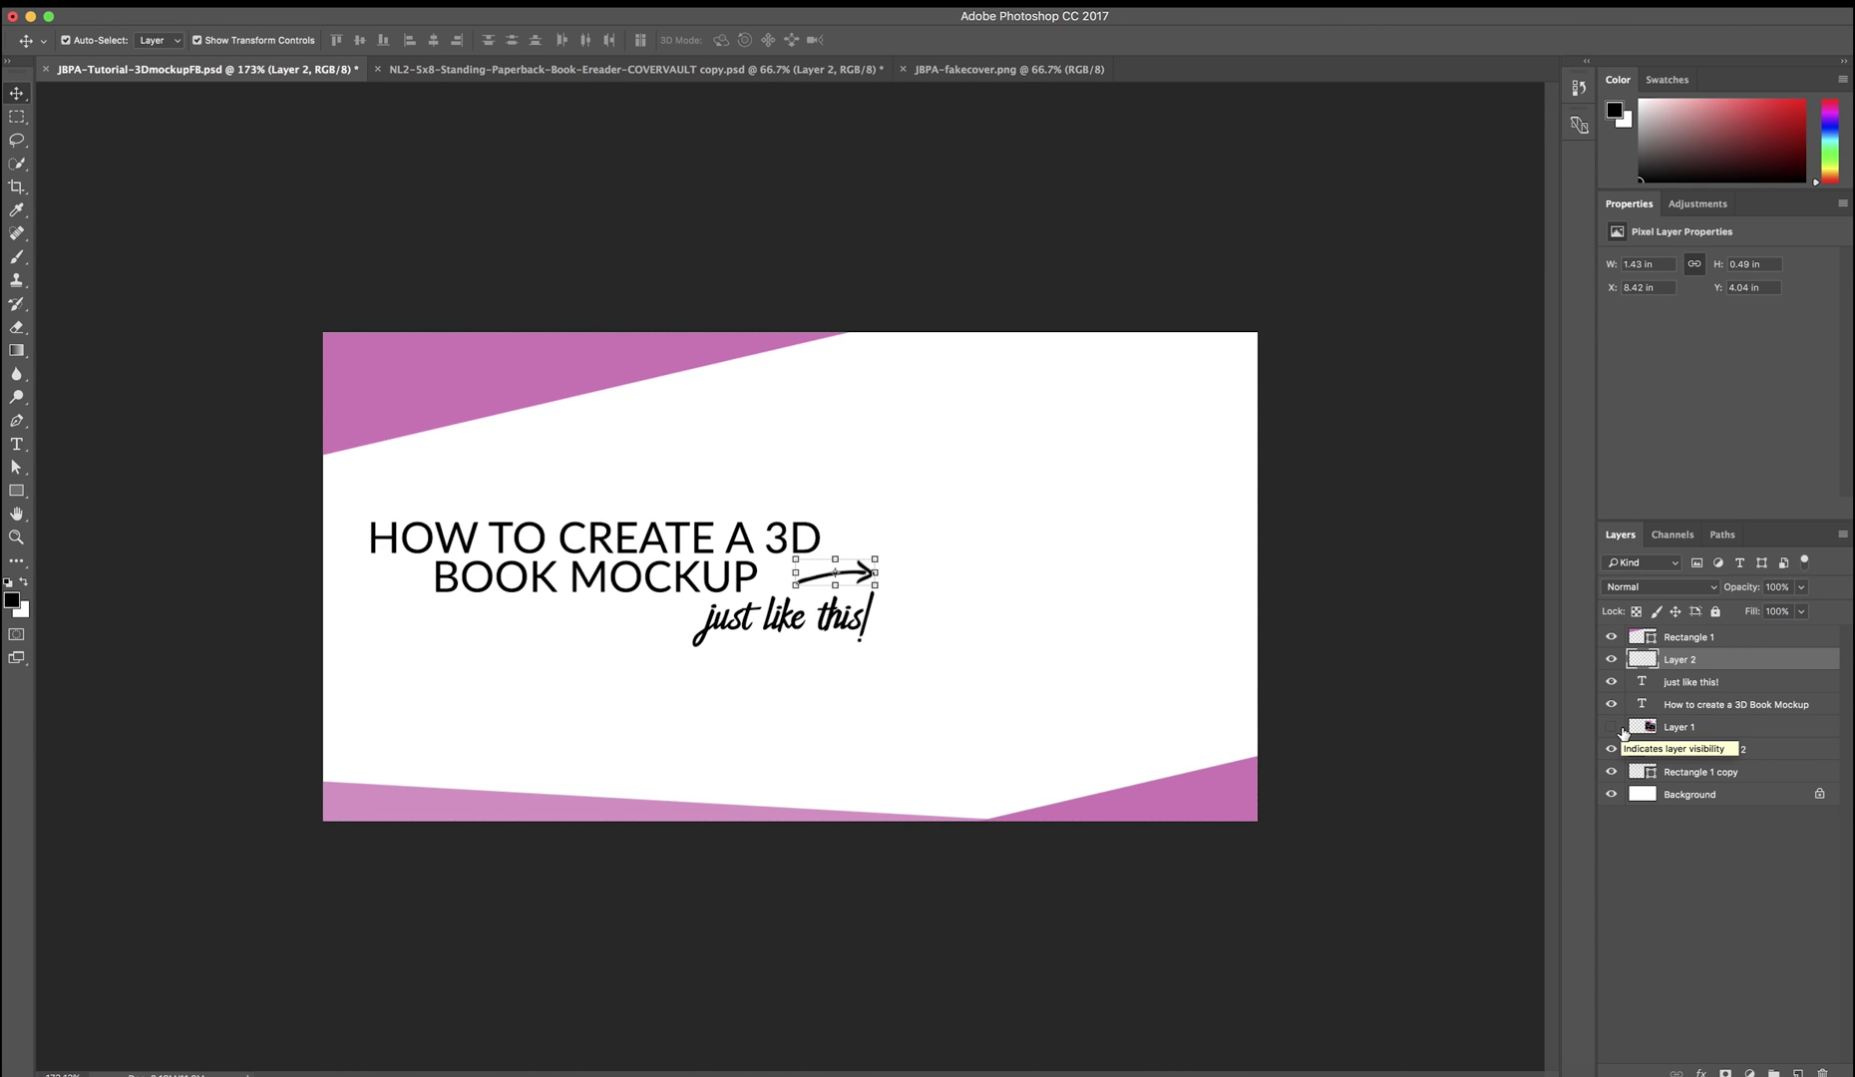
pyautogui.press('super+v')
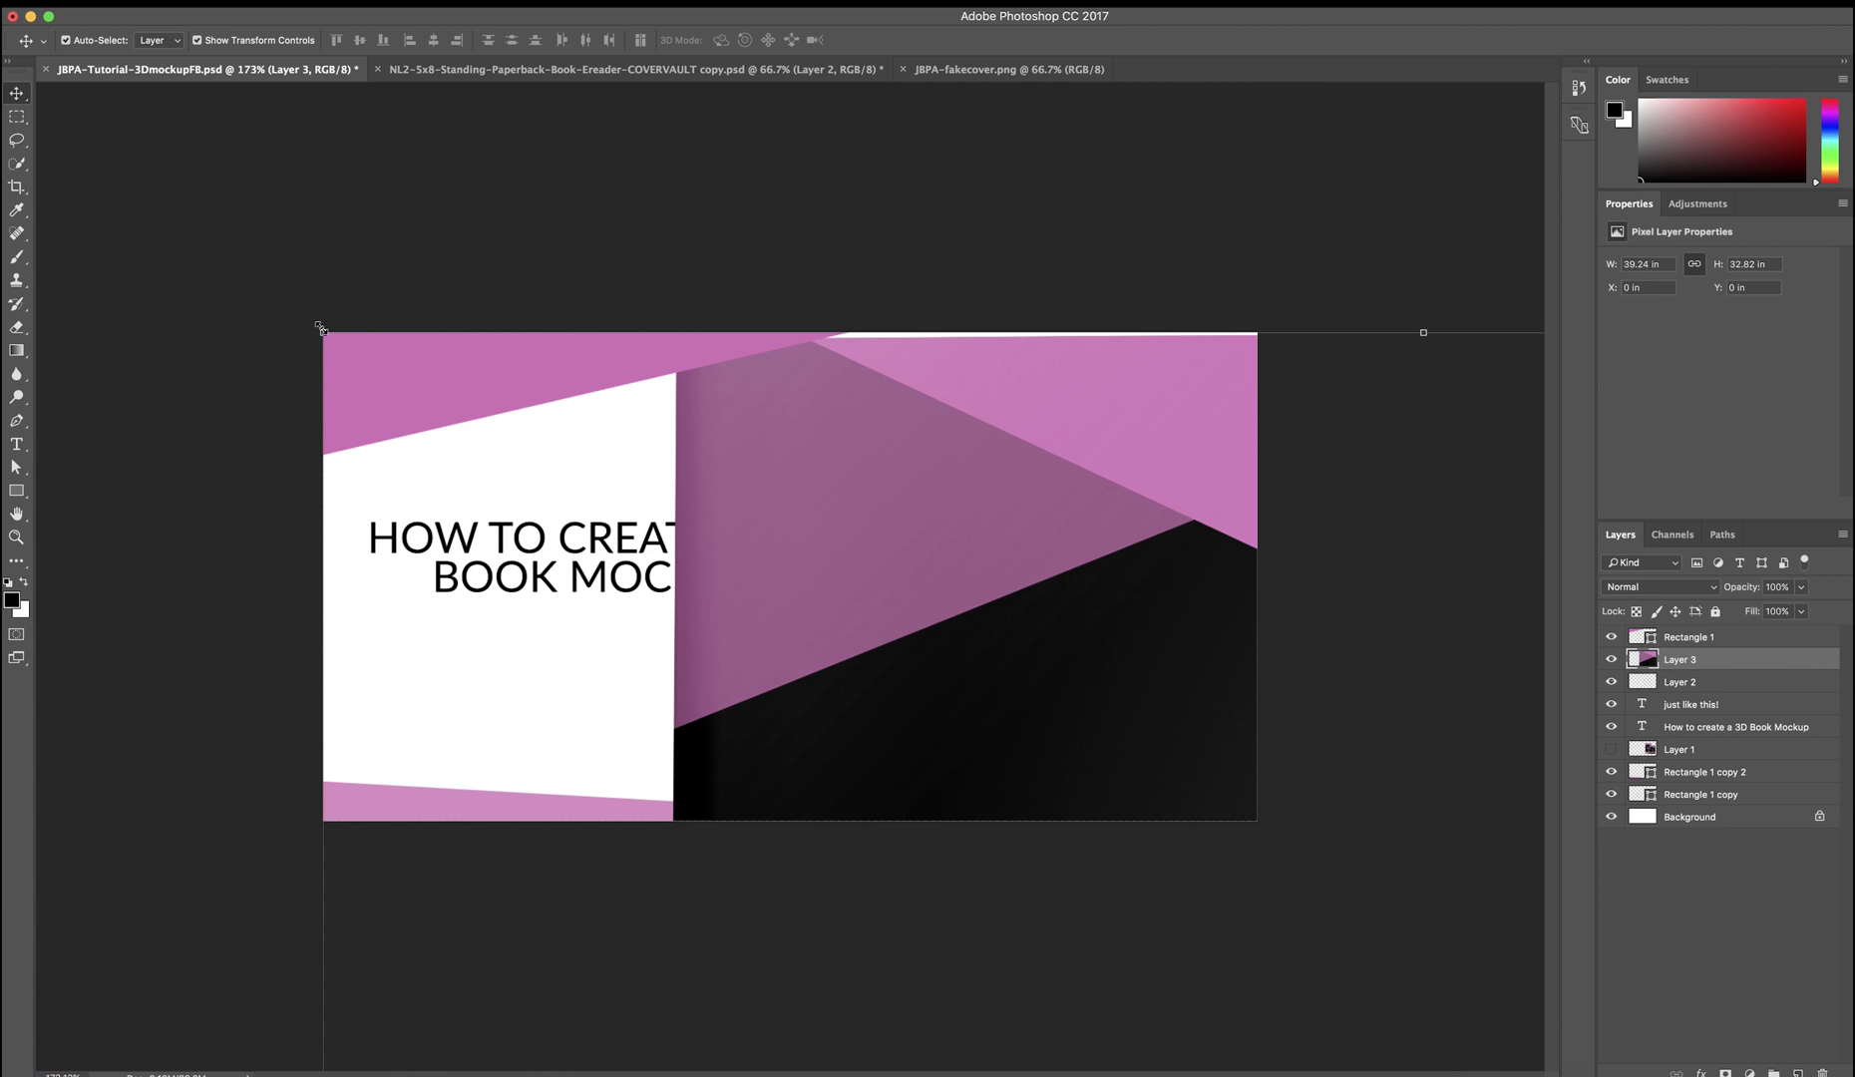
# Scale the pasted mockup proportionally to about 19.8% and place it beside the arrow, above the banner's lower purple shape.
pyautogui.moveTo(320, 329); pyautogui.dragTo(810, 313)
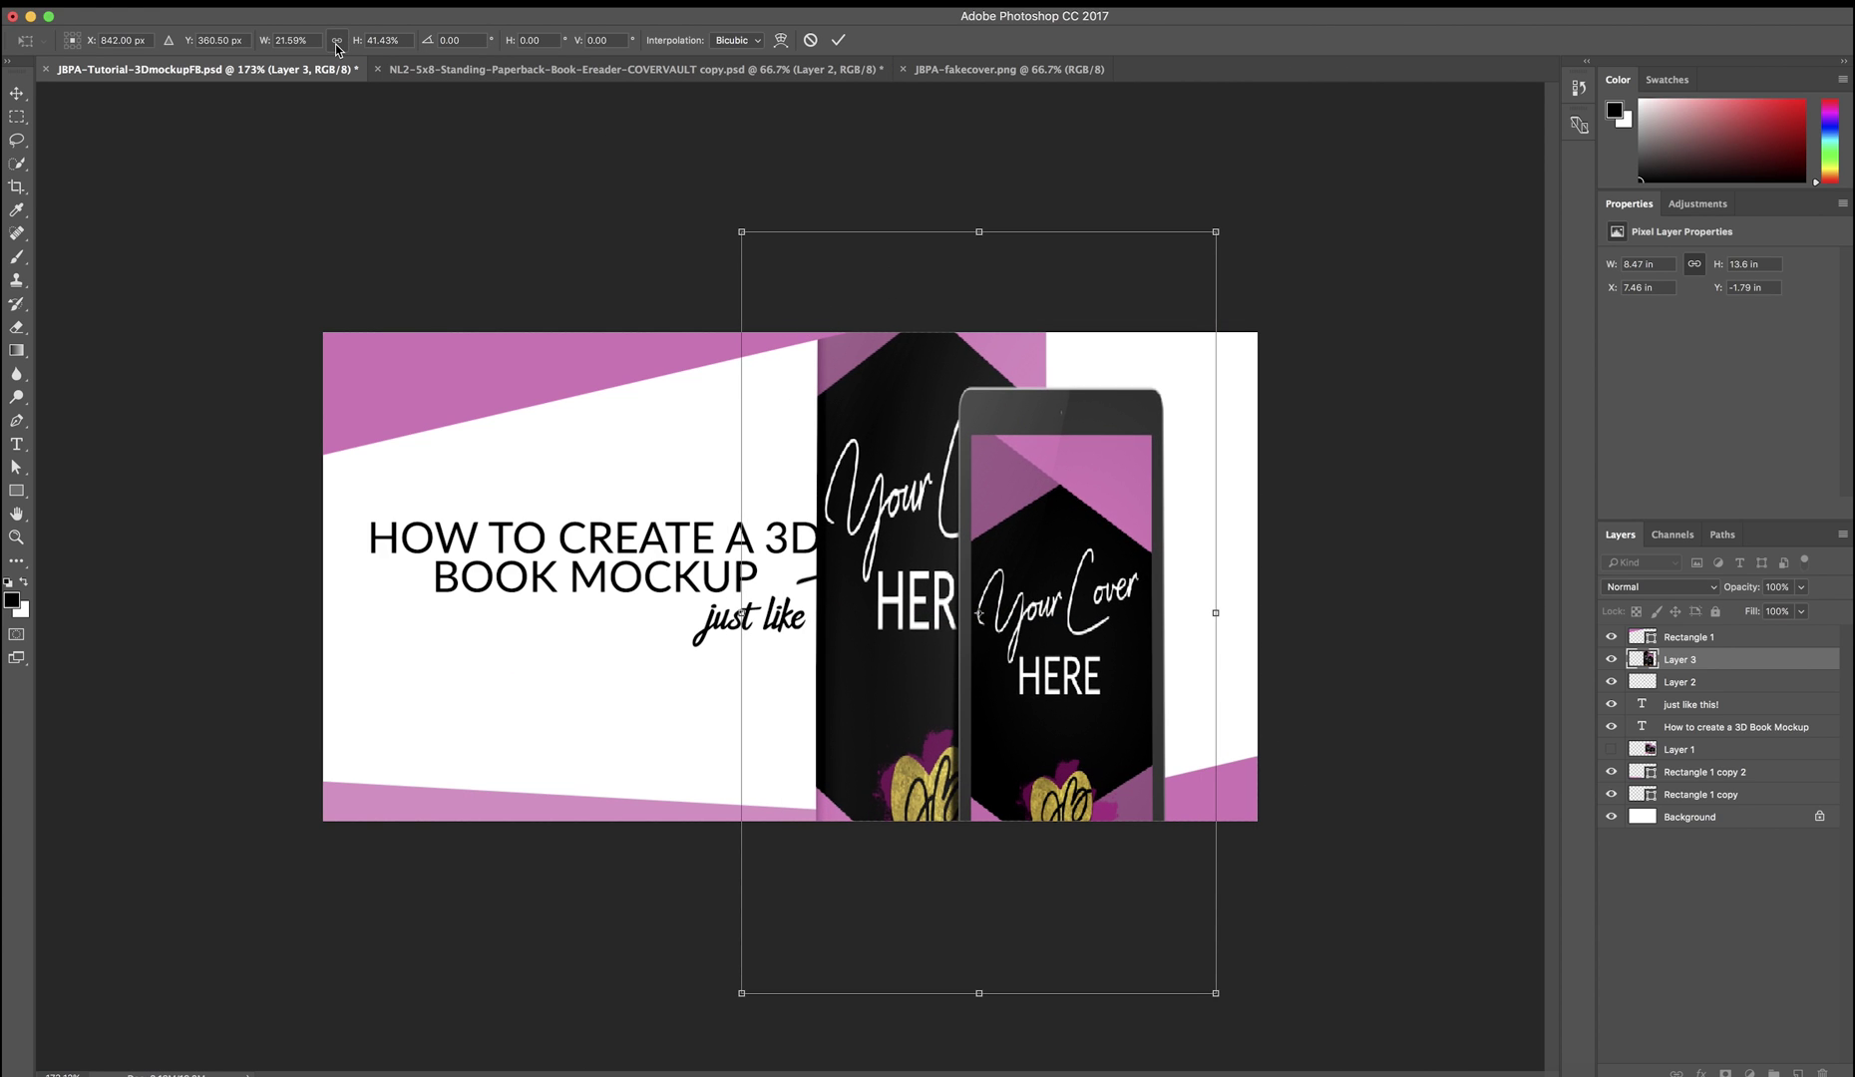
pyautogui.click(336, 41)
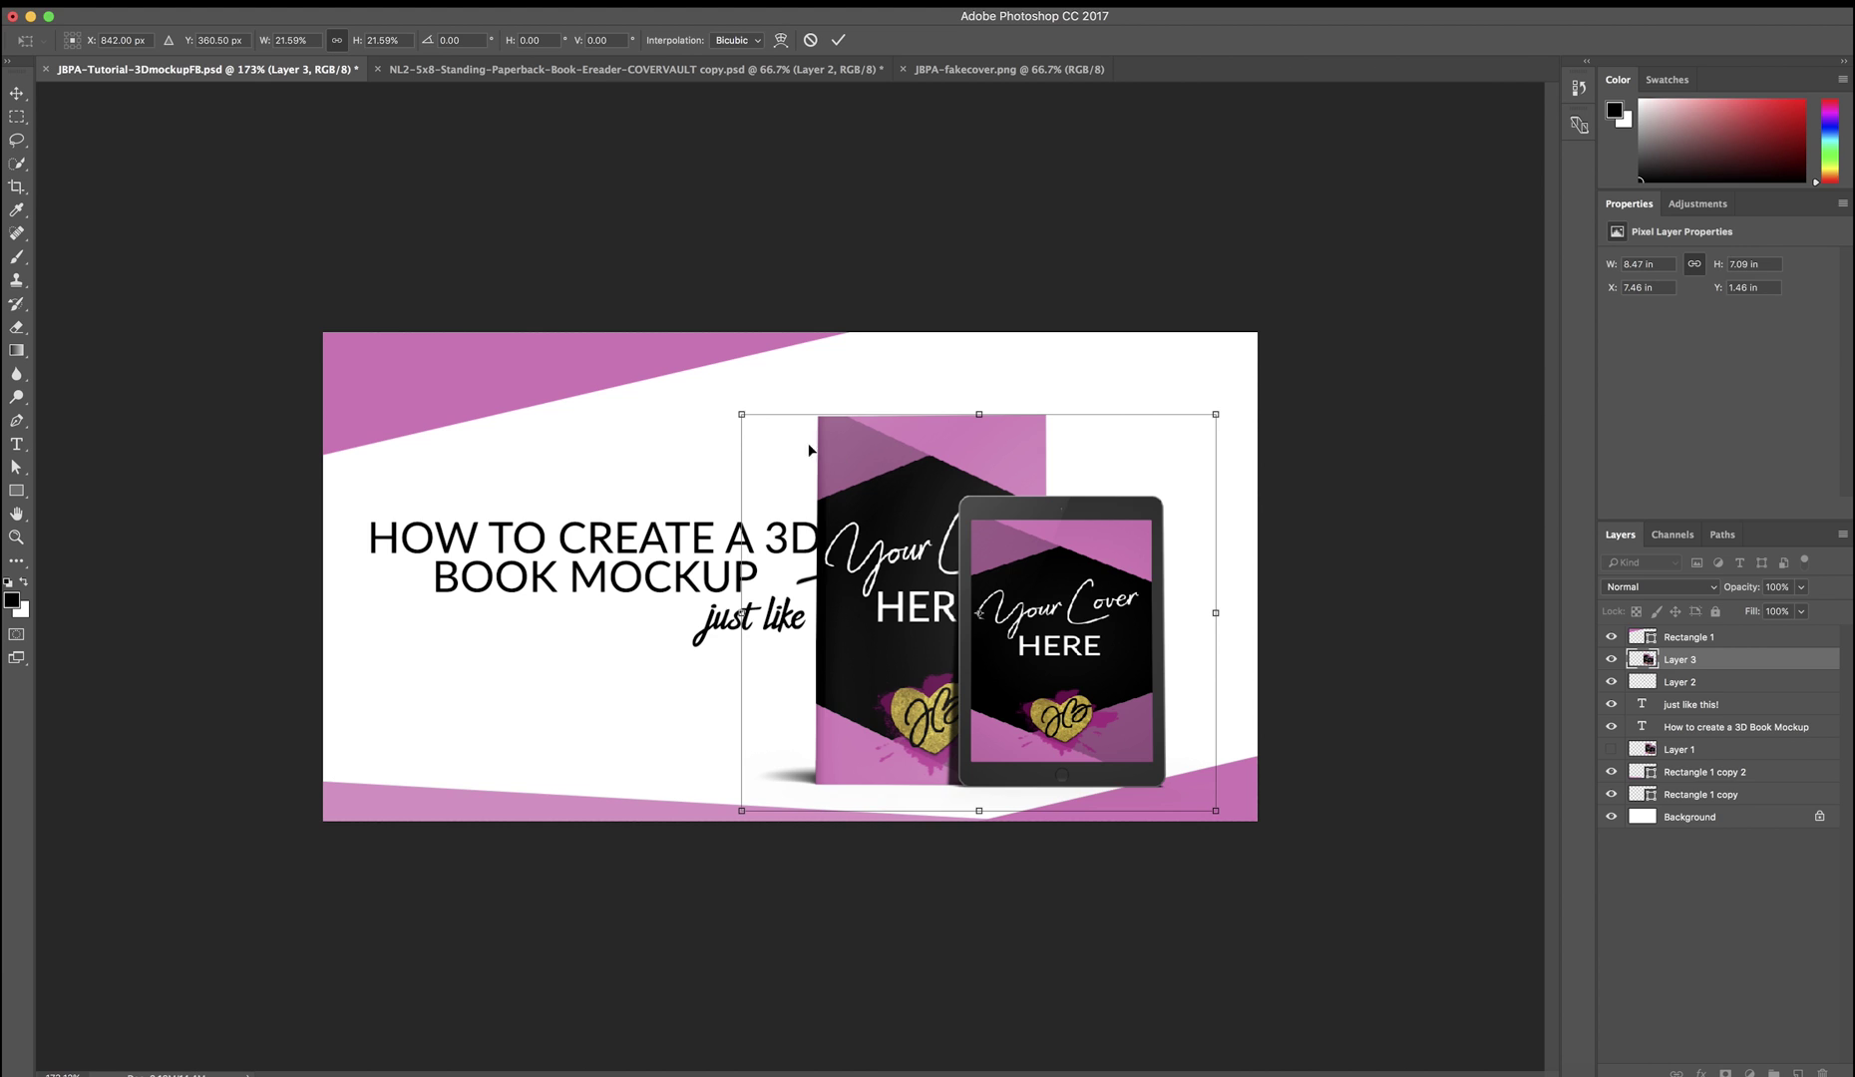
pyautogui.moveTo(742, 415); pyautogui.dragTo(849, 504)
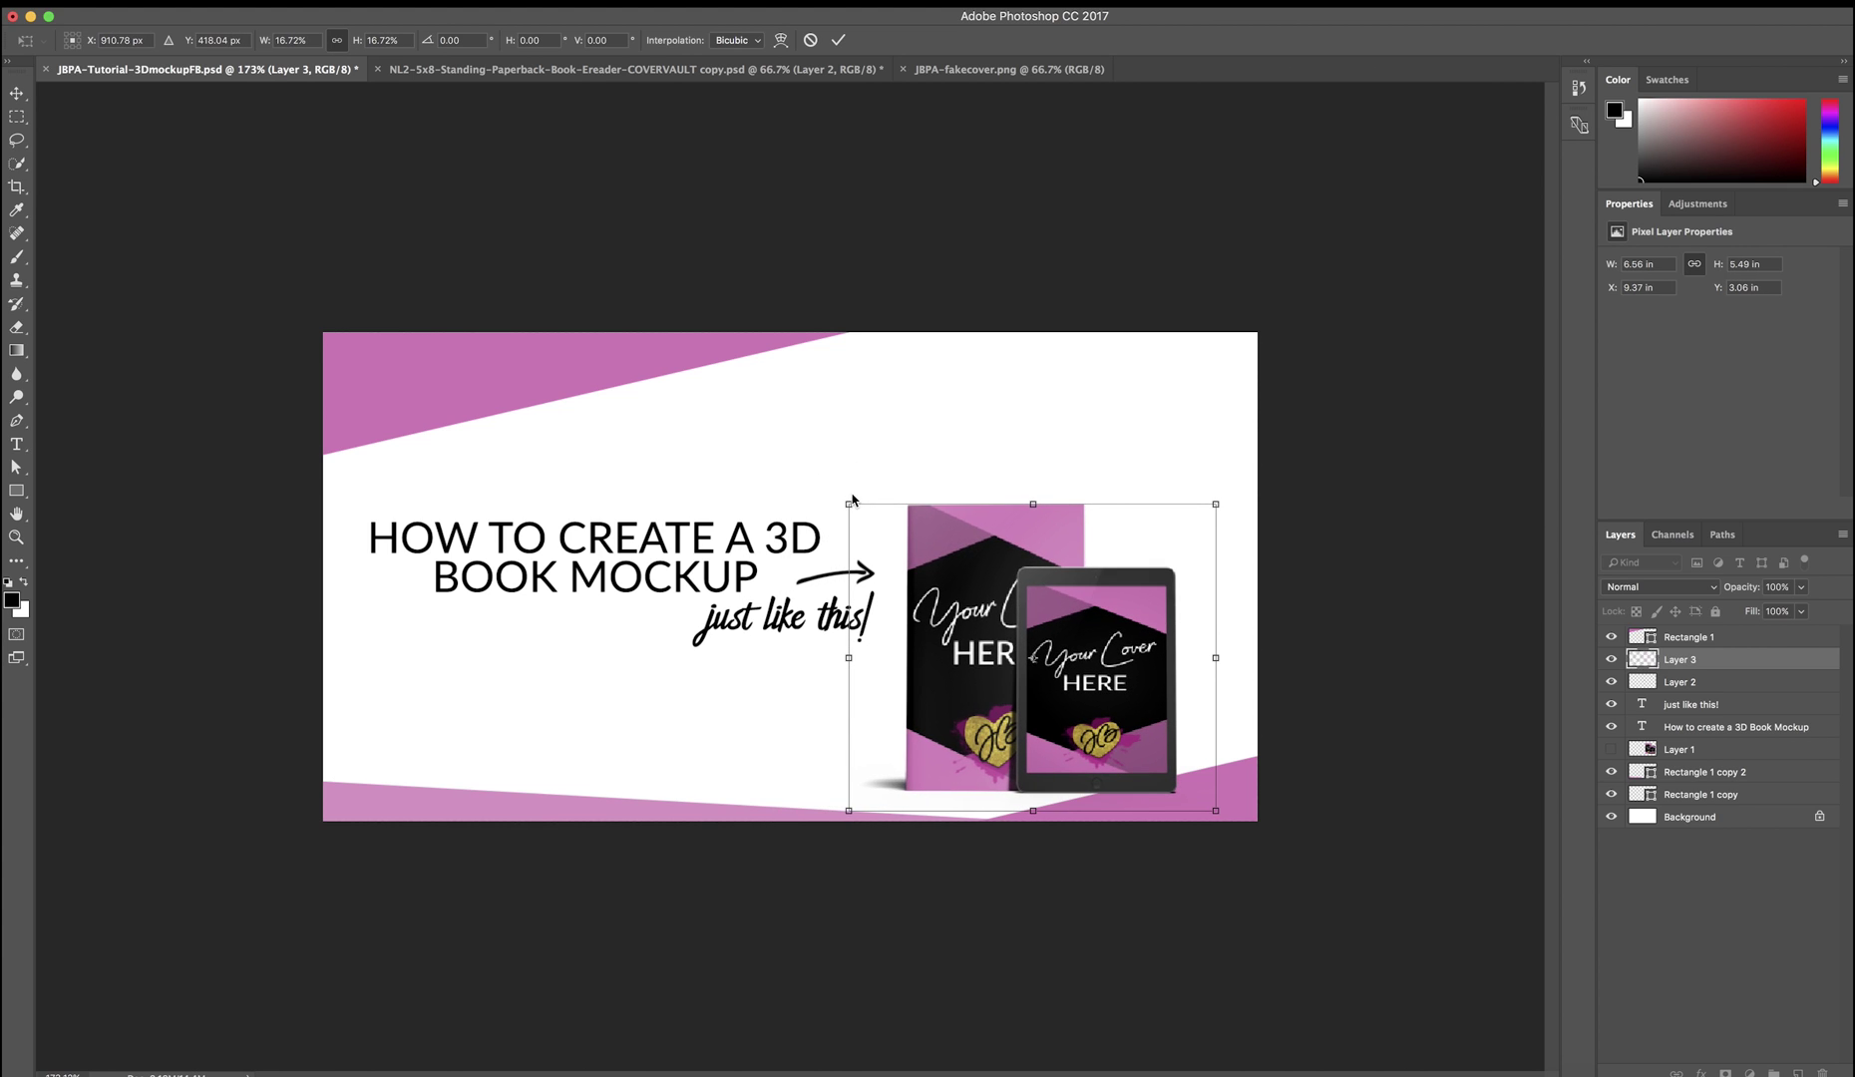
pyautogui.moveTo(1055, 666); pyautogui.dragTo(1060, 604)
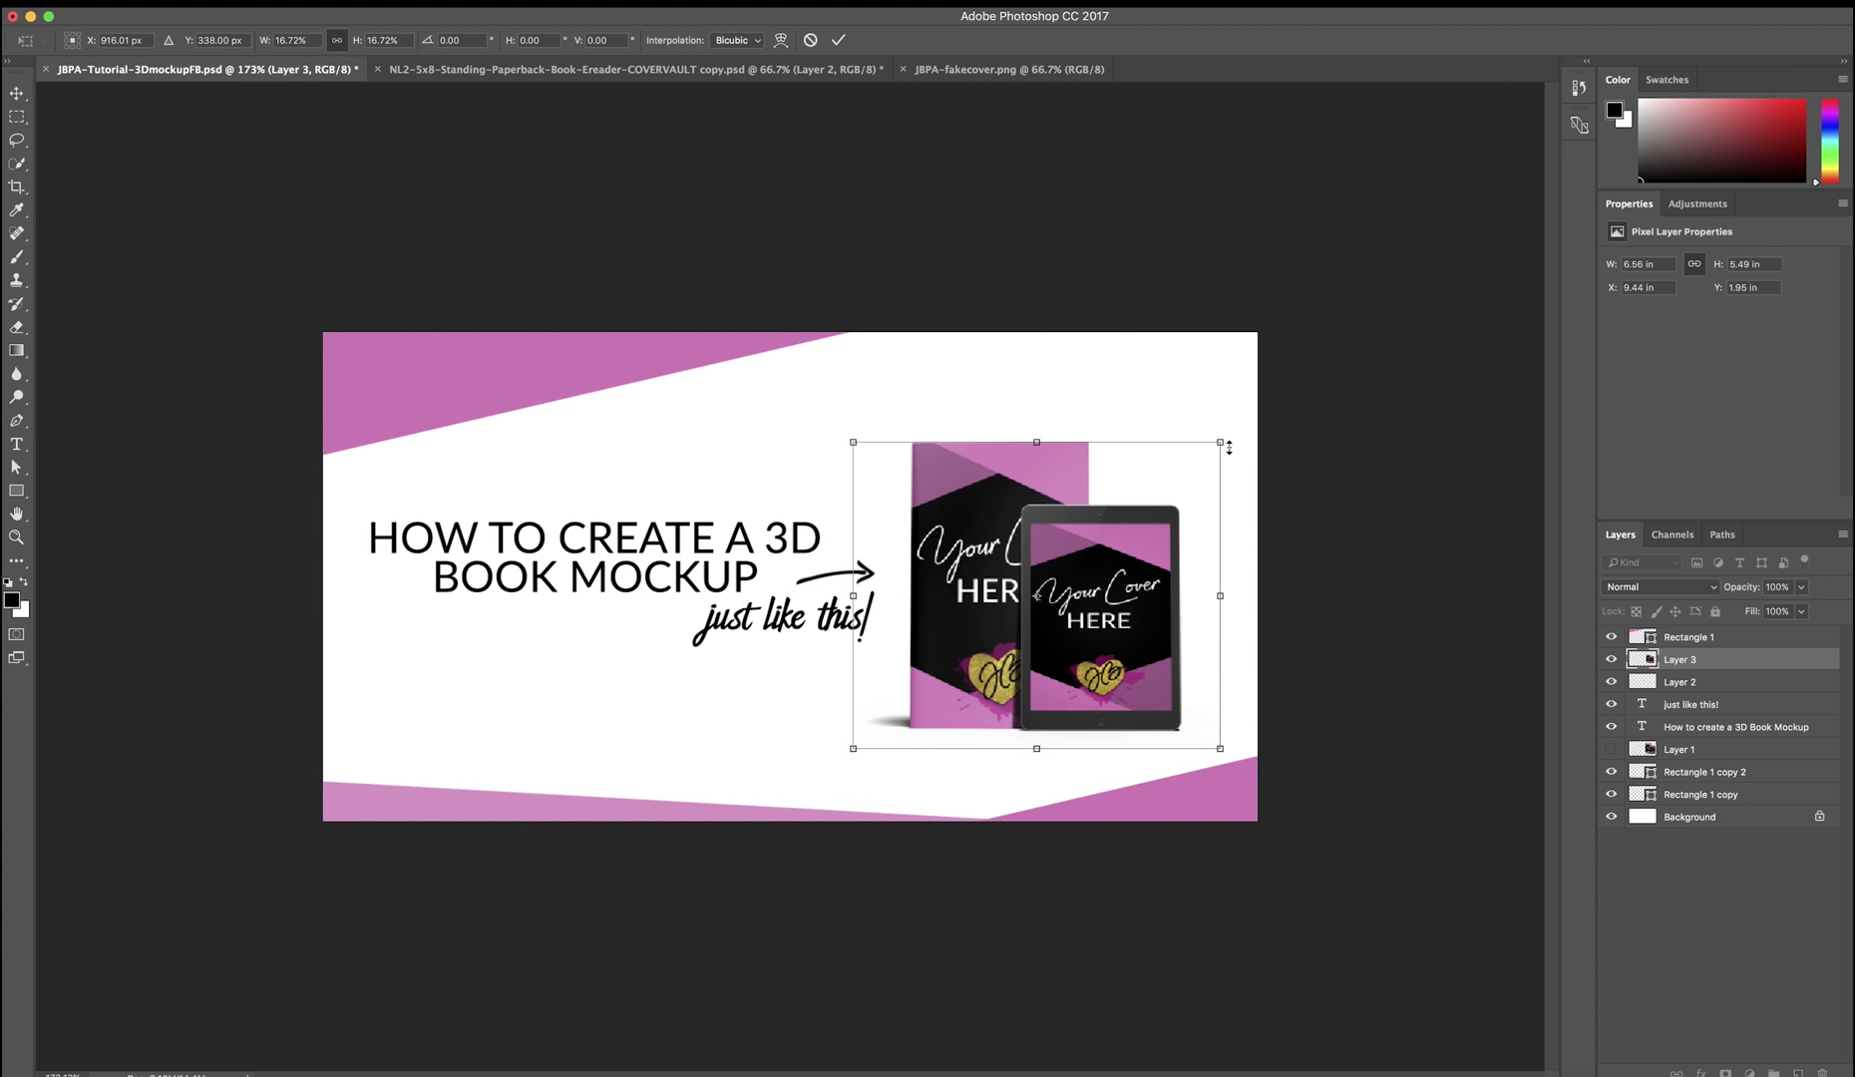
pyautogui.moveTo(1227, 440); pyautogui.dragTo(1294, 380)
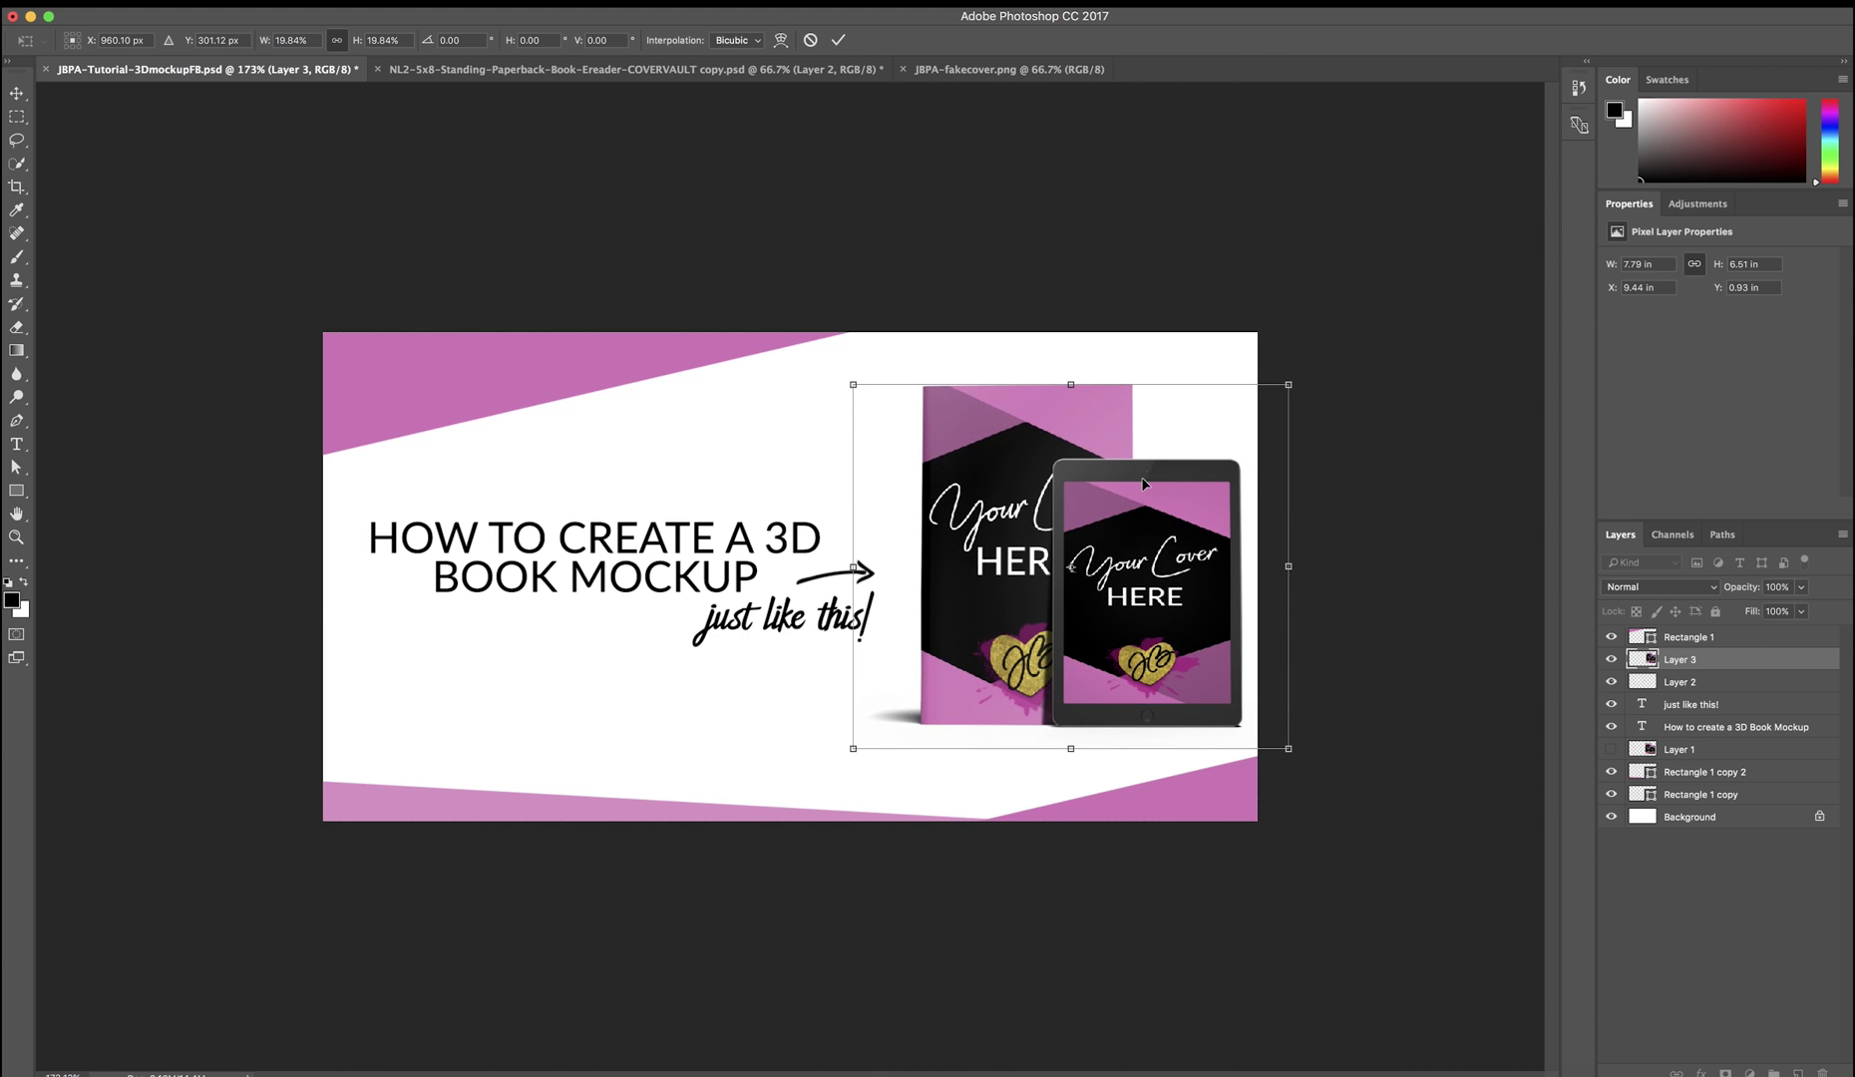
pyautogui.moveTo(1146, 480); pyautogui.dragTo(1125, 513)
pyautogui.press('Return')
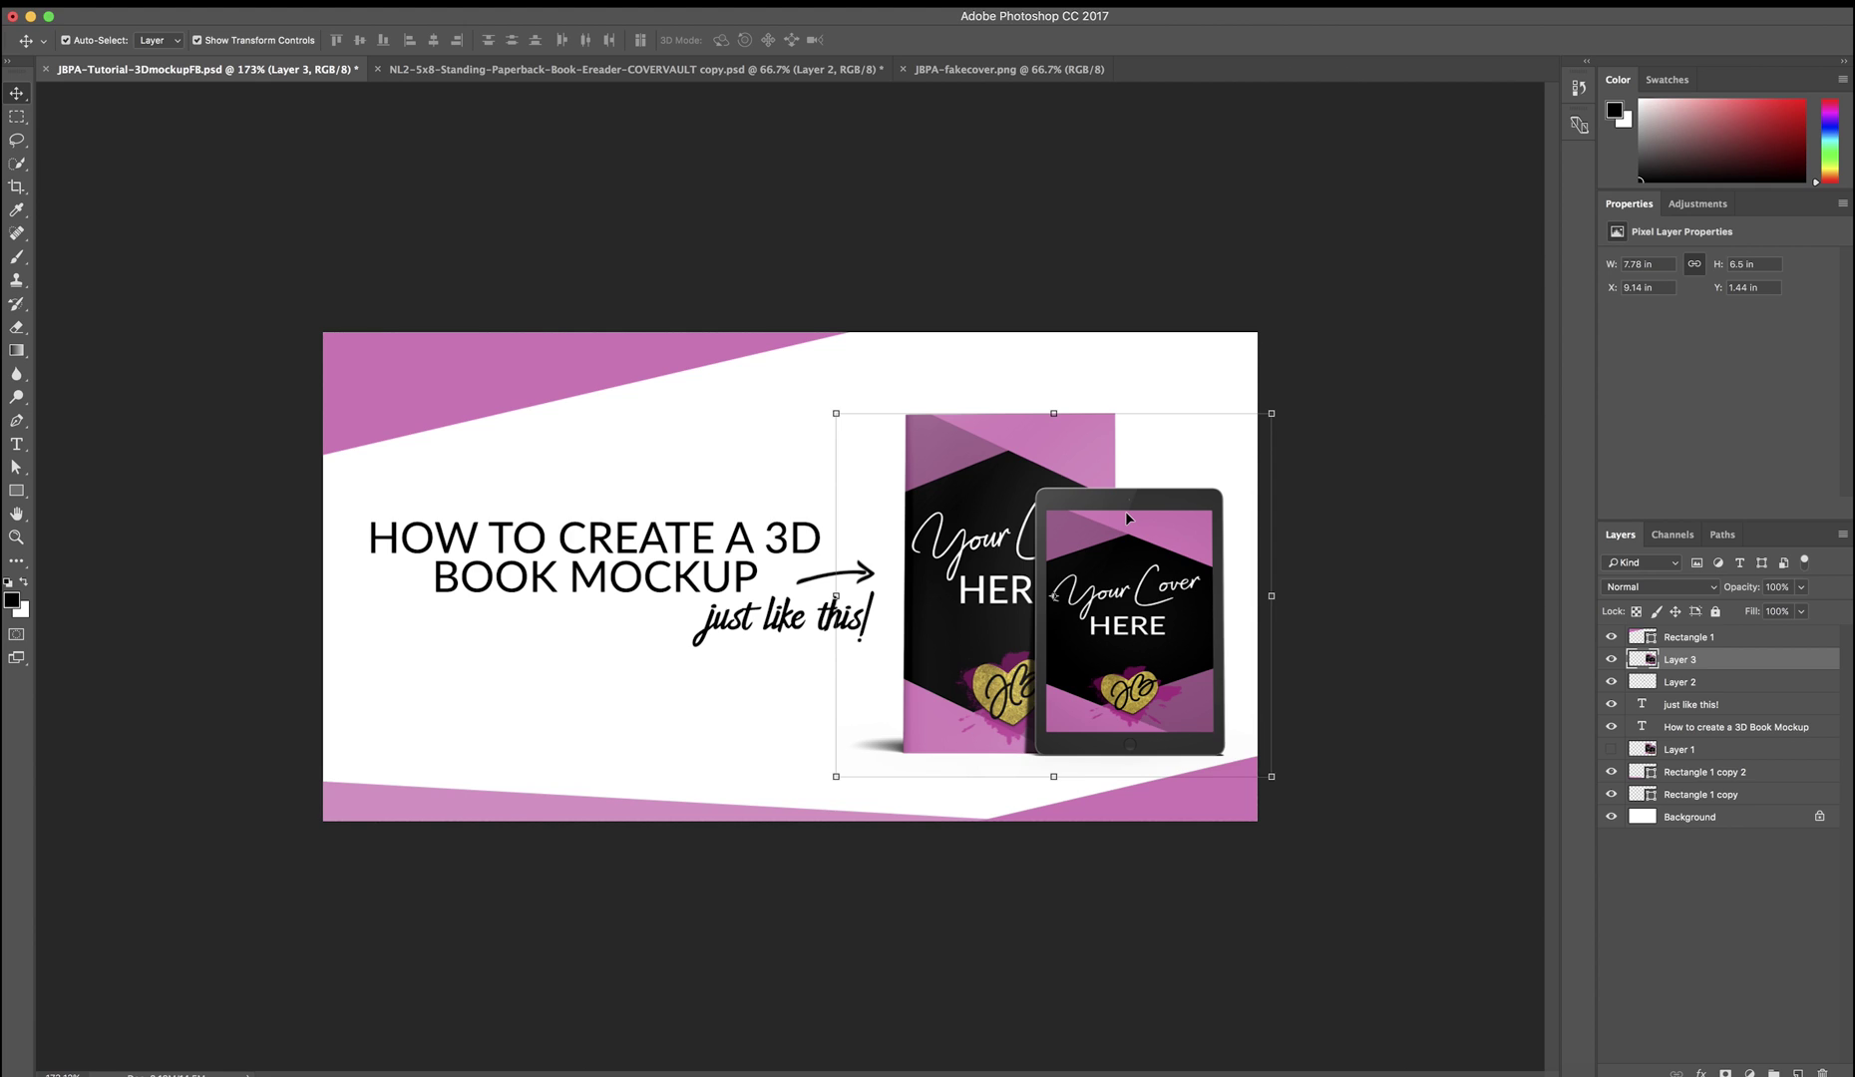